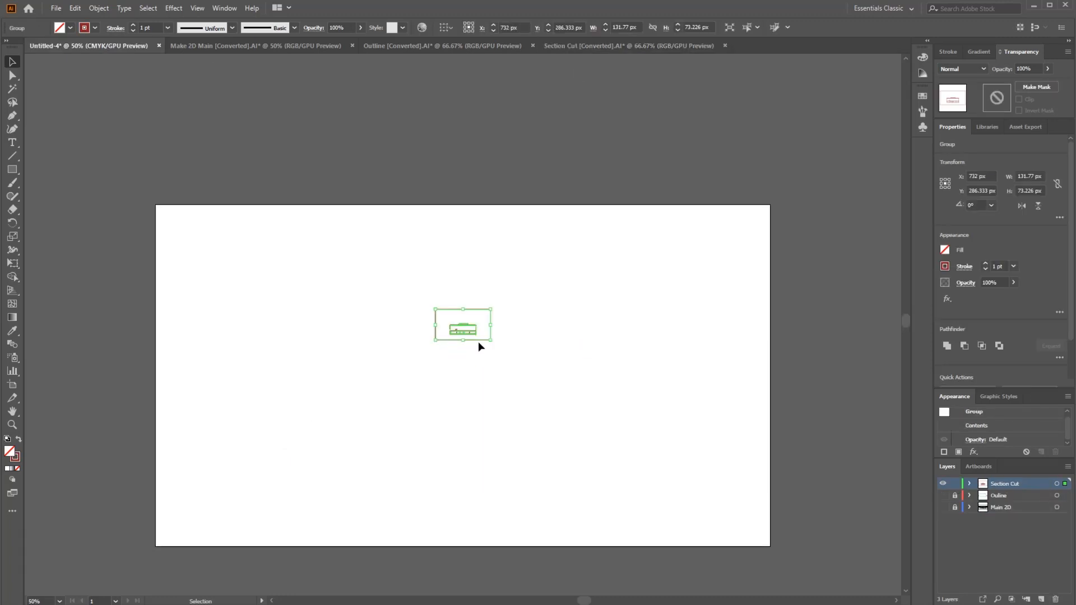
Browse the reference section drawings from Bagsverd Church to Sao Paolo Museum of Art and minimize the photo viewer.
{"action": "key", "text": "ctrl+plus"}
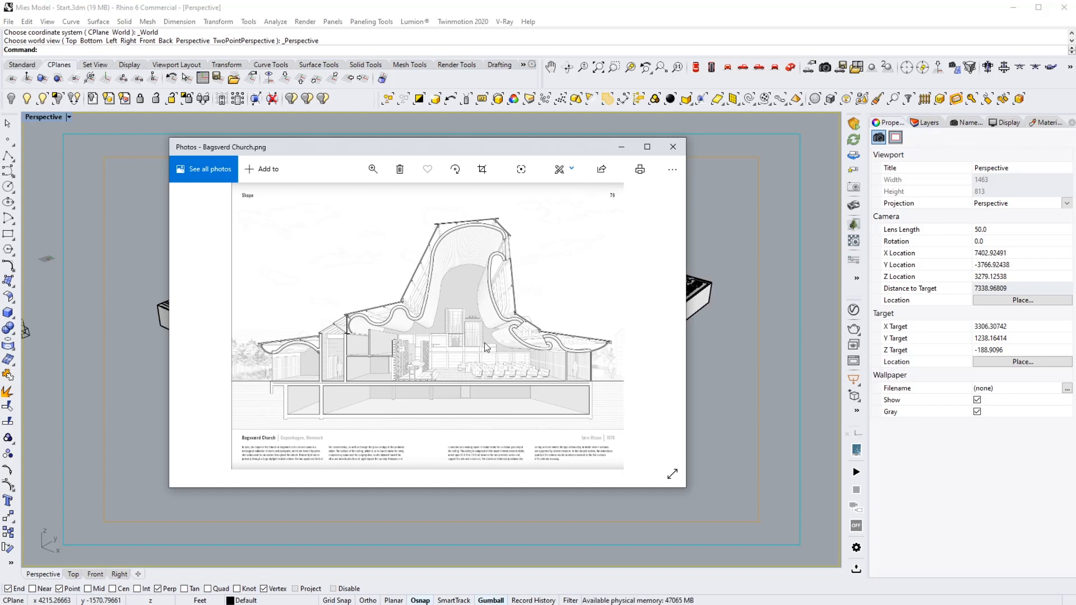
{"action": "key", "text": "Right"}
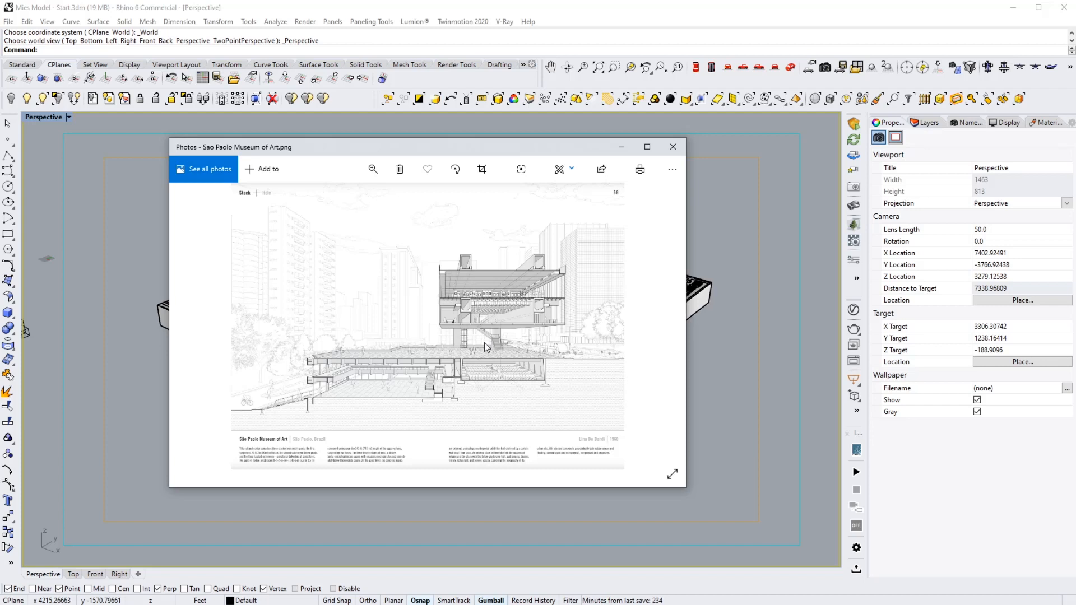
{"action": "left_click", "coordinate": [620, 152]}
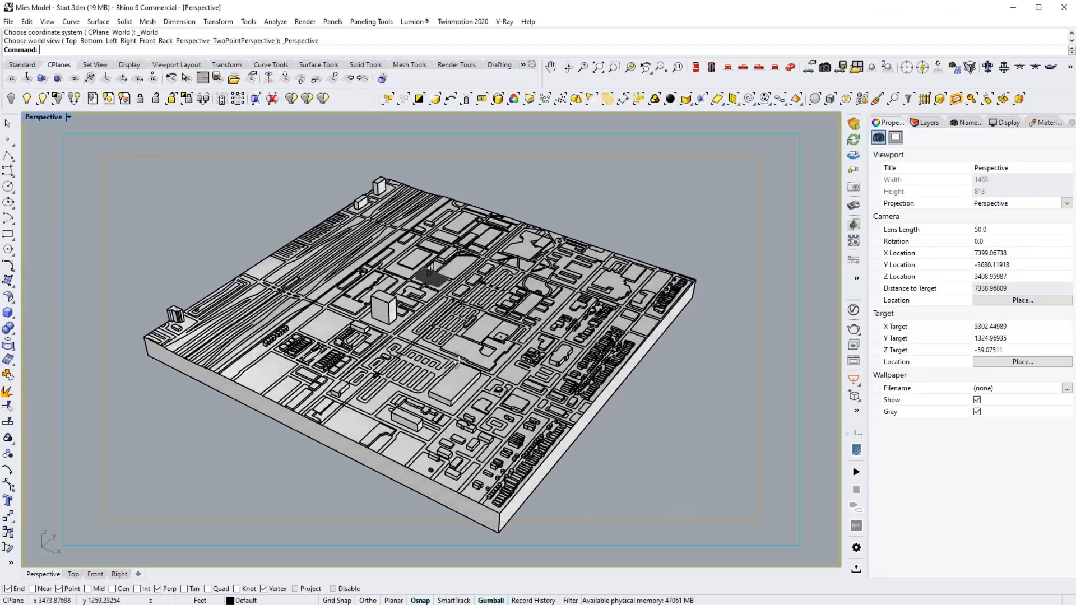
Examine the dark building within the site model and the clipping plane standing over its roof.
{"action": "right_click_drag", "start_coordinate": [457, 362], "coordinate": [493, 358]}
{"action": "scroll", "coordinate": [402, 286], "scroll_direction": "up", "scroll_amount": 8}
{"action": "right_click_drag", "start_coordinate": [402, 285], "coordinate": [336, 297]}
{"action": "scroll", "coordinate": [539, 366], "scroll_direction": "up", "scroll_amount": 6}
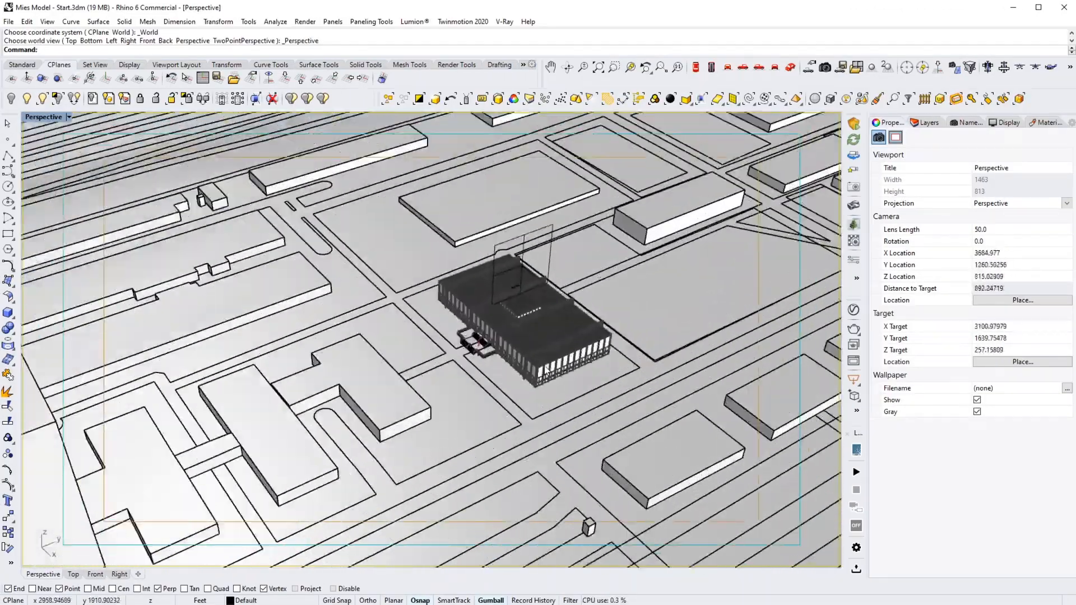
{"action": "scroll", "coordinate": [545, 370], "scroll_direction": "up", "scroll_amount": 2}
{"action": "right_click_drag", "start_coordinate": [392, 346], "coordinate": [628, 352]}
{"action": "right_click_drag", "start_coordinate": [364, 377], "coordinate": [503, 381], "text": "shift"}
{"action": "right_click_drag", "start_coordinate": [504, 394], "coordinate": [457, 373]}
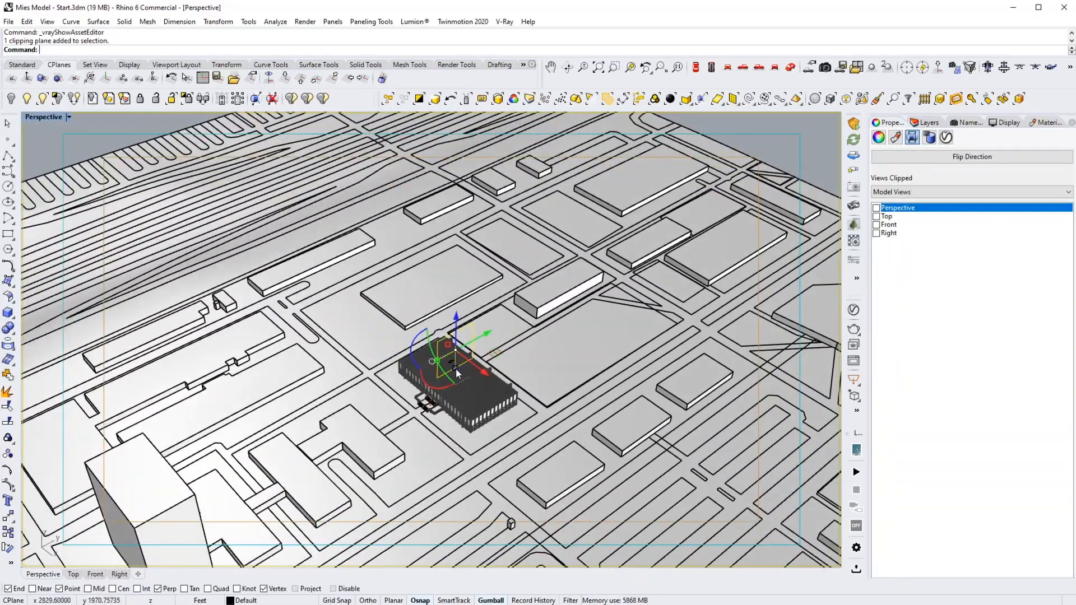
Enable the building's clipping plane in the Perspective view and look at the cut face.
{"action": "scroll", "coordinate": [486, 418], "scroll_direction": "down", "scroll_amount": 5}
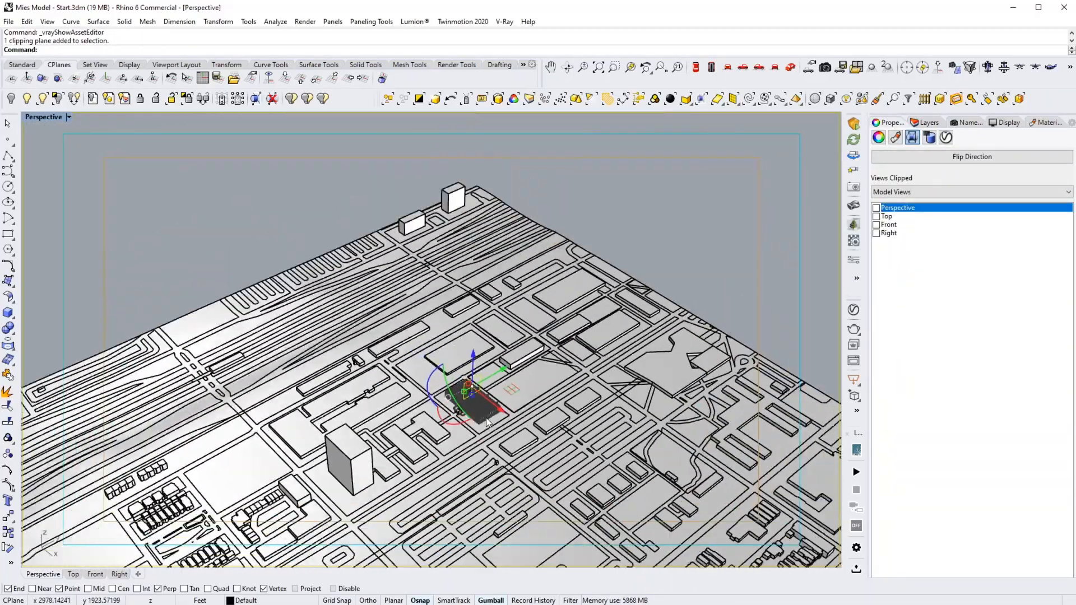
{"action": "scroll", "coordinate": [487, 422], "scroll_direction": "down", "scroll_amount": 5}
{"action": "scroll", "coordinate": [420, 354], "scroll_direction": "up", "scroll_amount": 7}
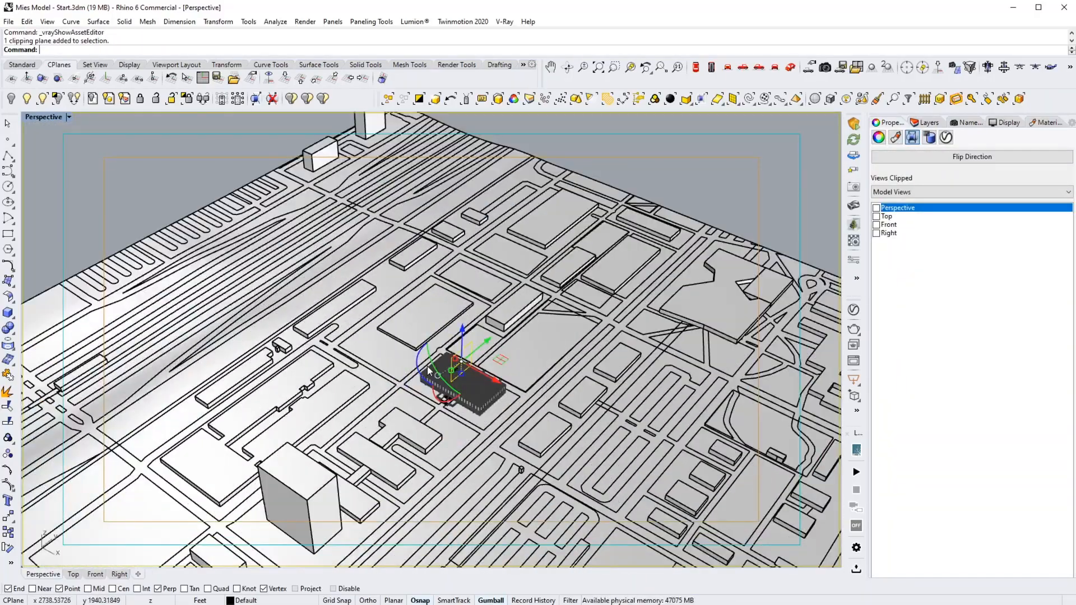
{"action": "scroll", "coordinate": [460, 377], "scroll_direction": "up", "scroll_amount": 4}
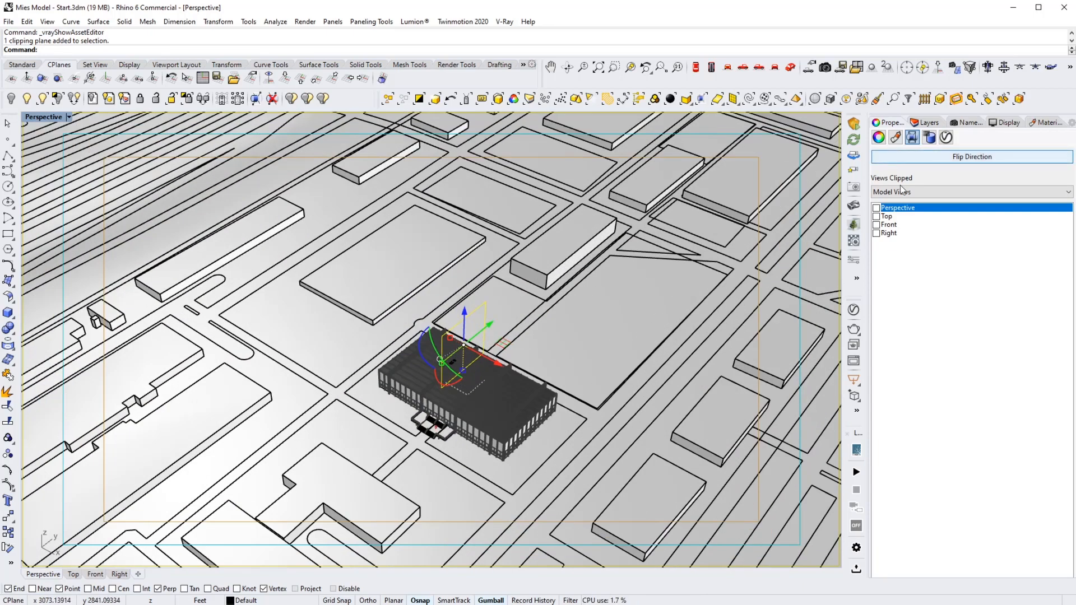
{"action": "left_click", "coordinate": [877, 208]}
{"action": "right_click_drag", "start_coordinate": [319, 349], "coordinate": [501, 459]}
{"action": "left_click", "coordinate": [499, 456]}
{"action": "scroll", "coordinate": [438, 309], "scroll_direction": "up", "scroll_amount": 10}
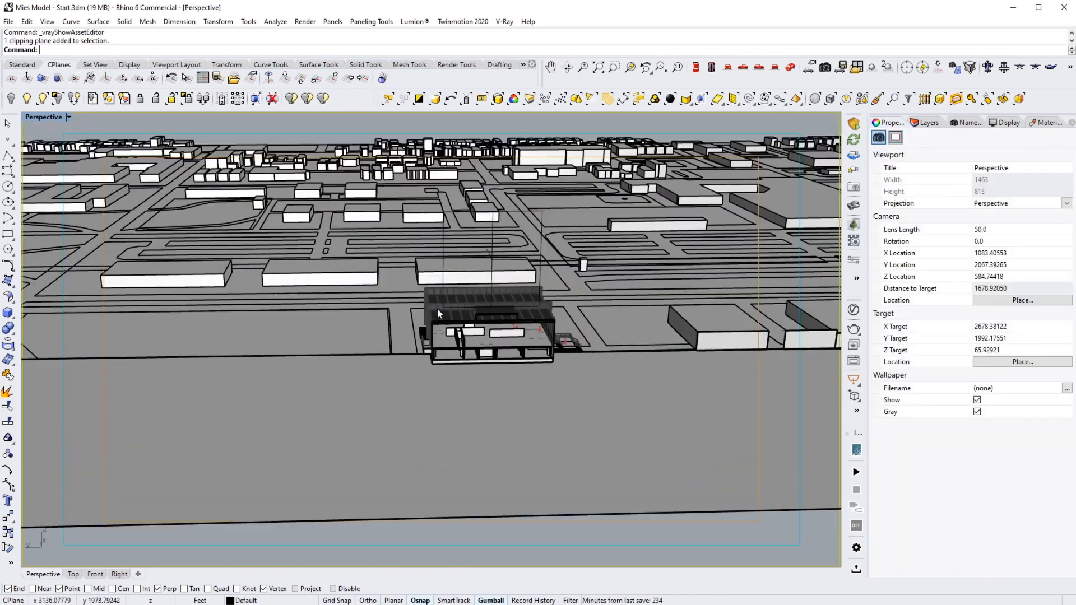
{"action": "right_click_drag", "start_coordinate": [526, 319], "coordinate": [390, 286], "text": "shift"}
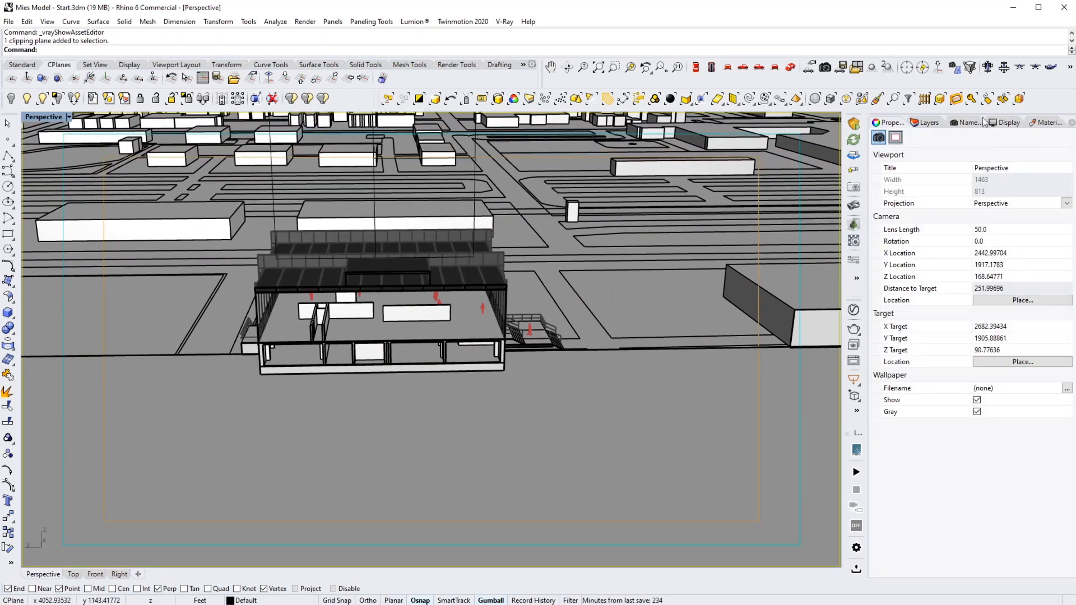
Restore the named view "3D section" and hide the clipping plane.
{"action": "left_click", "coordinate": [1009, 123]}
{"action": "left_click", "coordinate": [973, 123]}
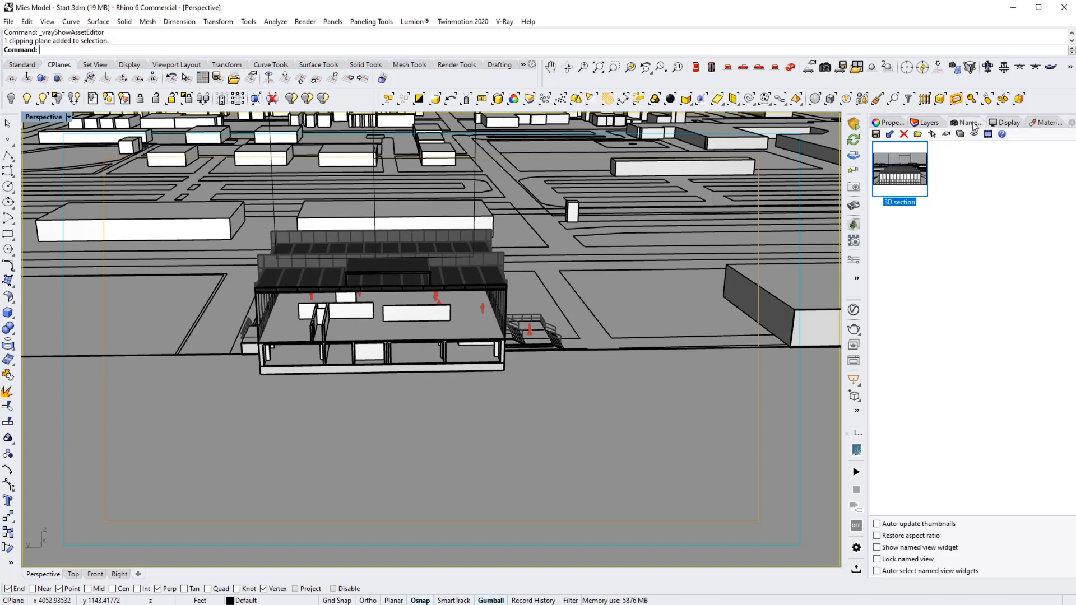
{"action": "double_click", "coordinate": [897, 180]}
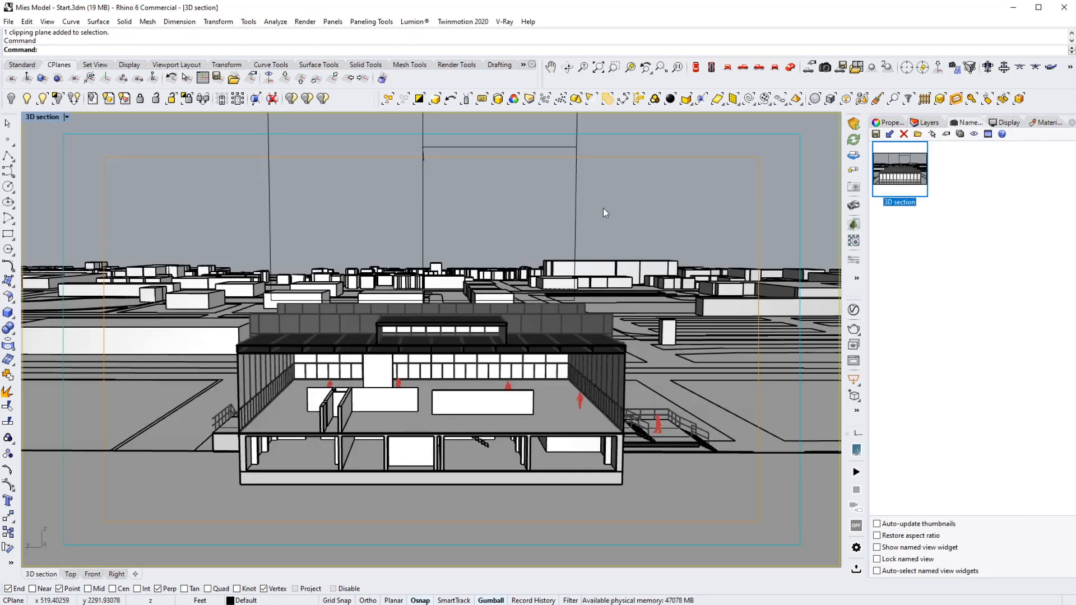
{"action": "left_click", "coordinate": [574, 197]}
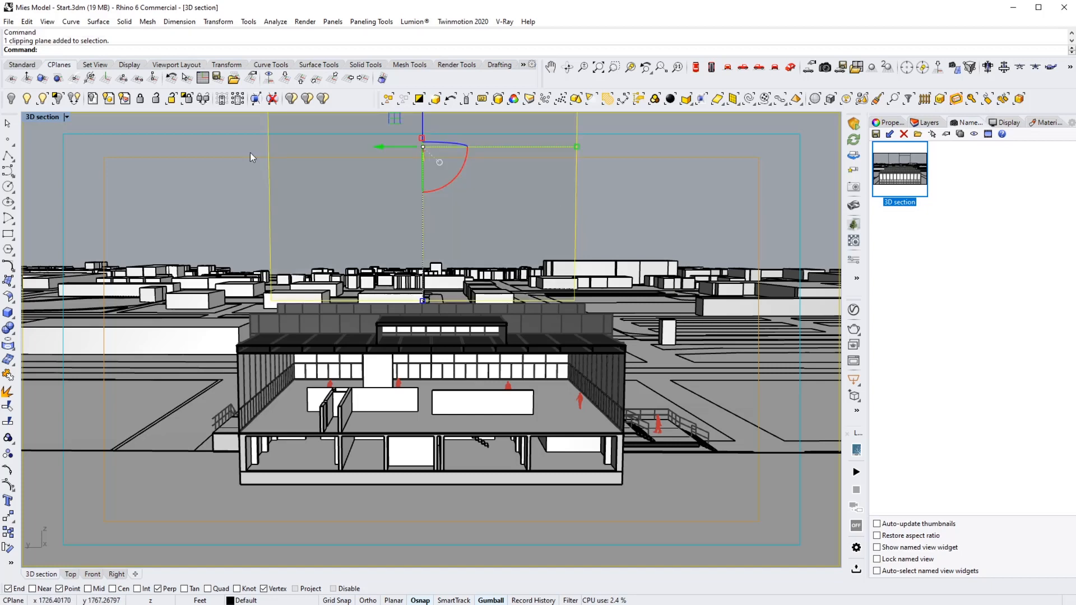
{"action": "left_click", "coordinate": [11, 100]}
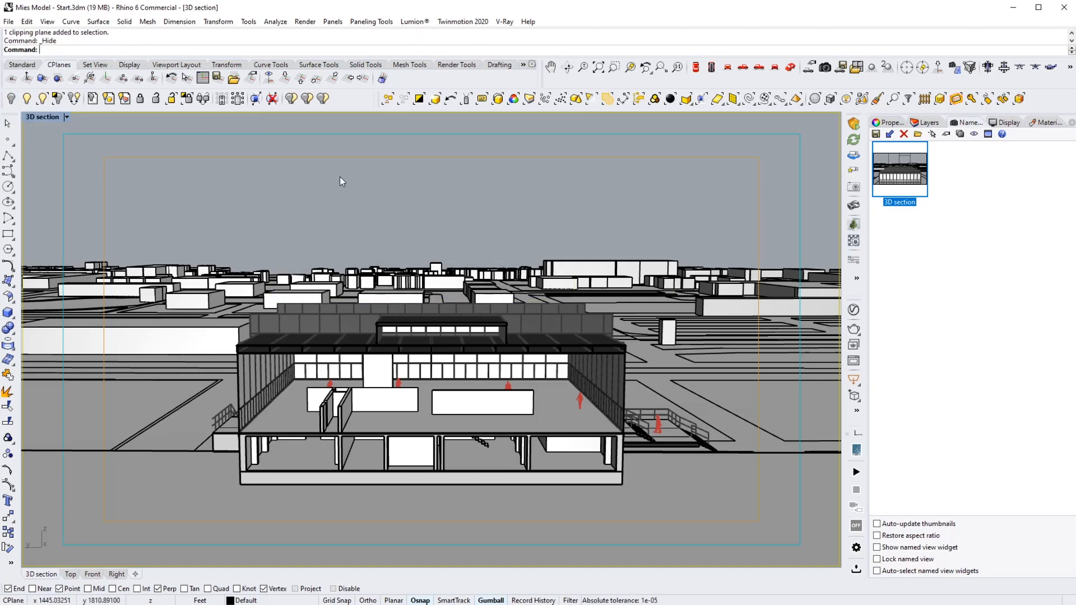
Run Make2D on all visible objects from the 3D section view, with clipping plane intersections included, on layer Make2D.
{"action": "key", "text": "ctrl+a"}
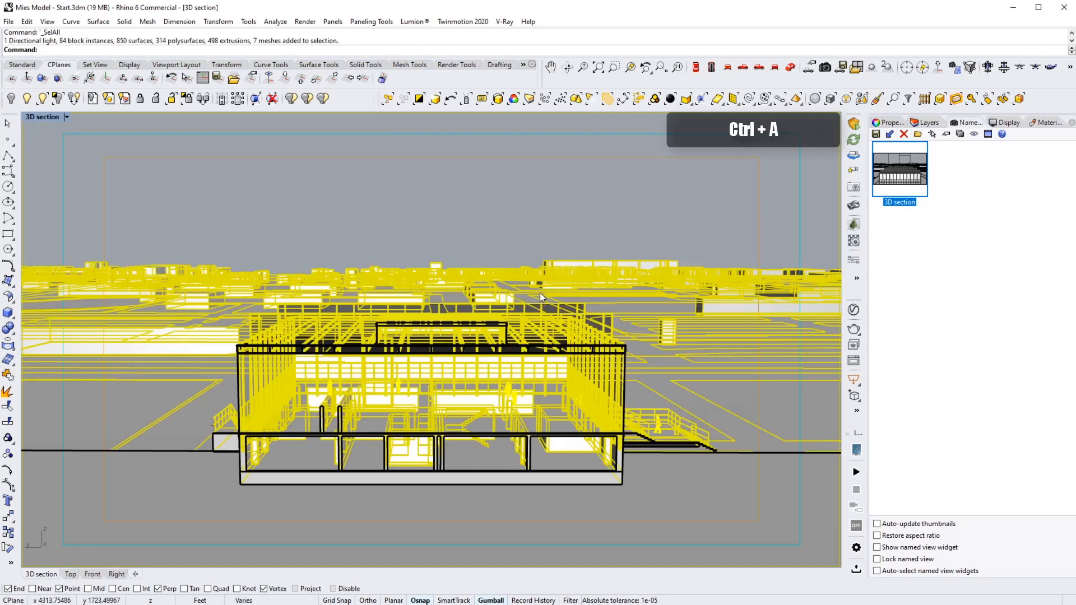
{"action": "type", "text": "M"}
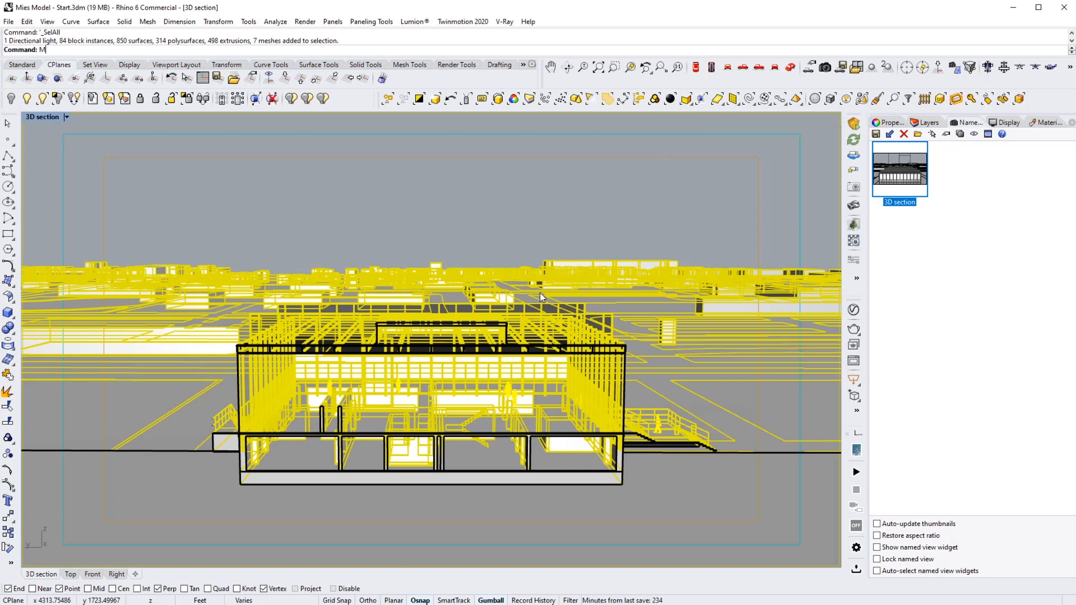
{"action": "type", "text": "ake2D"}
{"action": "key", "text": "Return"}
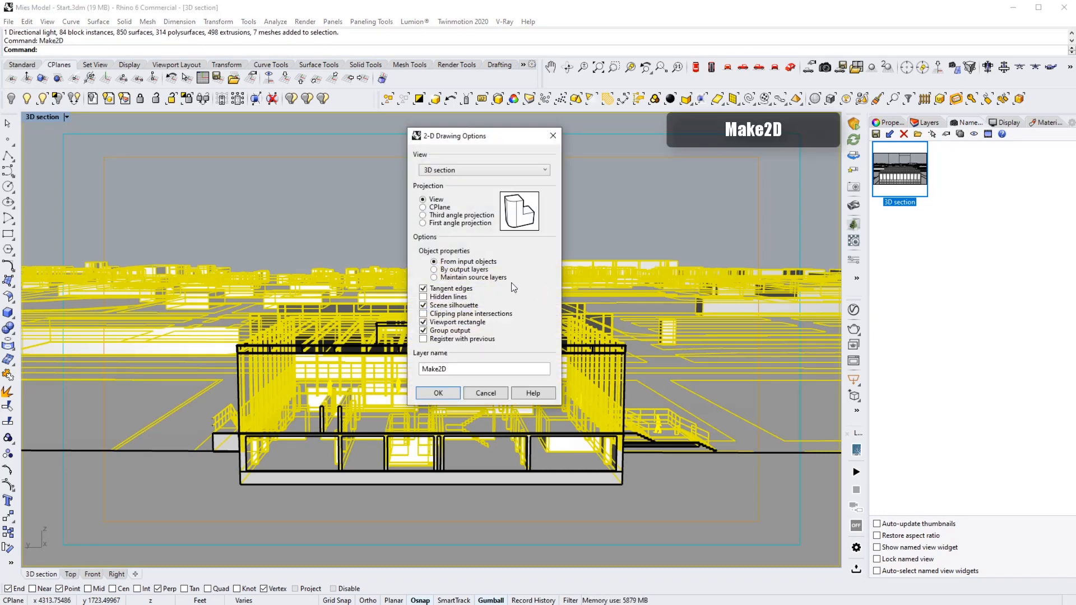
{"action": "mouse_move", "coordinate": [456, 143]}
{"action": "left_mouse_down"}
{"action": "mouse_move", "coordinate": [488, 151]}
{"action": "mouse_move", "coordinate": [506, 171]}
{"action": "left_mouse_up"}
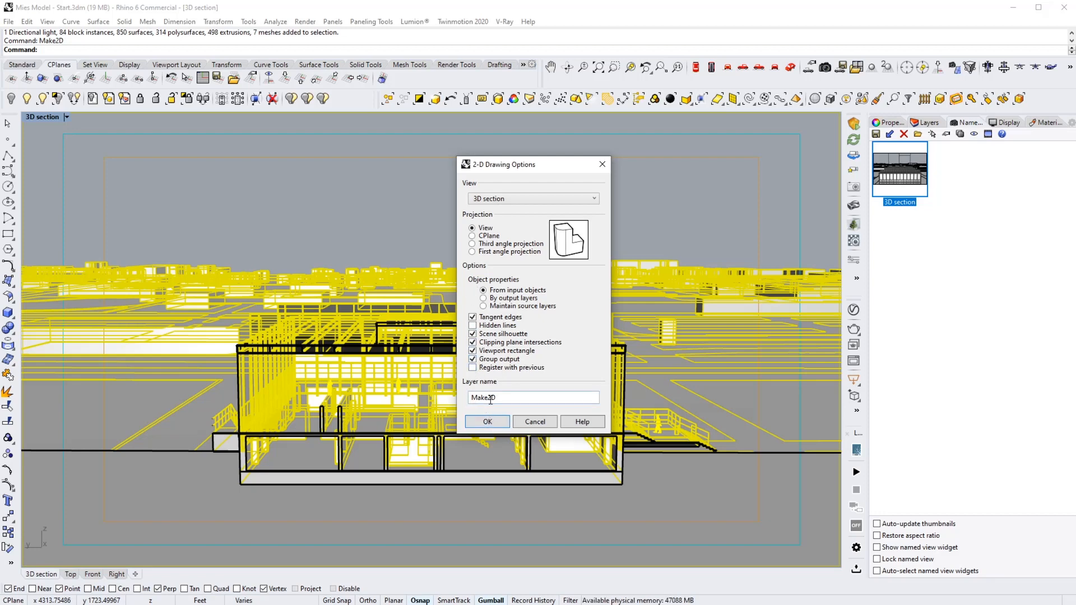
{"action": "left_click", "coordinate": [488, 422]}
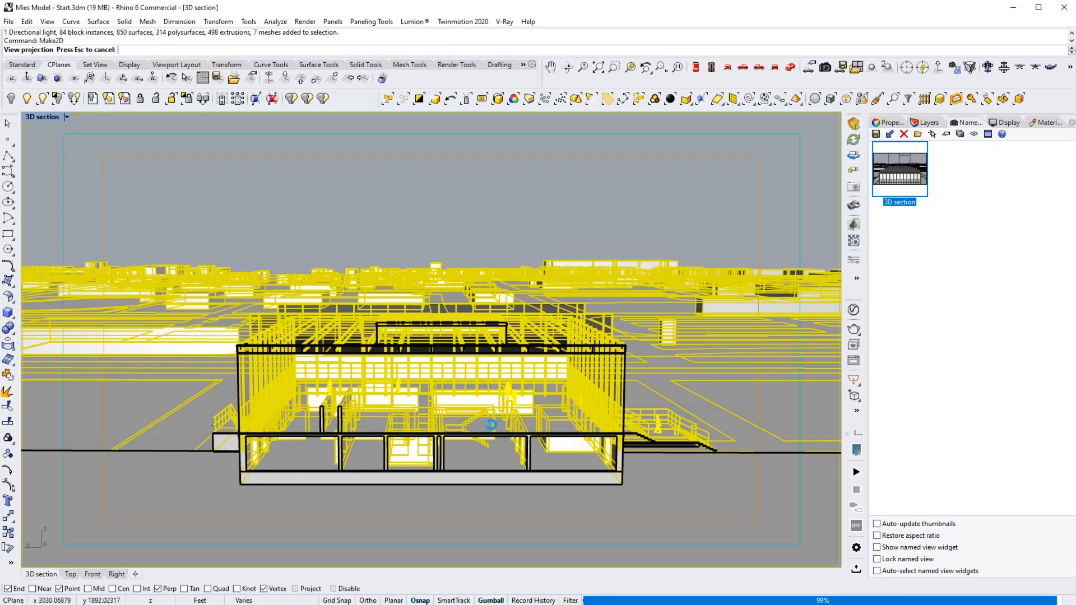
Show only the clipping plane from the hidden objects and turn off its clipping in the Perspective view.
{"action": "left_click", "coordinate": [696, 67]}
{"action": "left_click", "coordinate": [790, 68]}
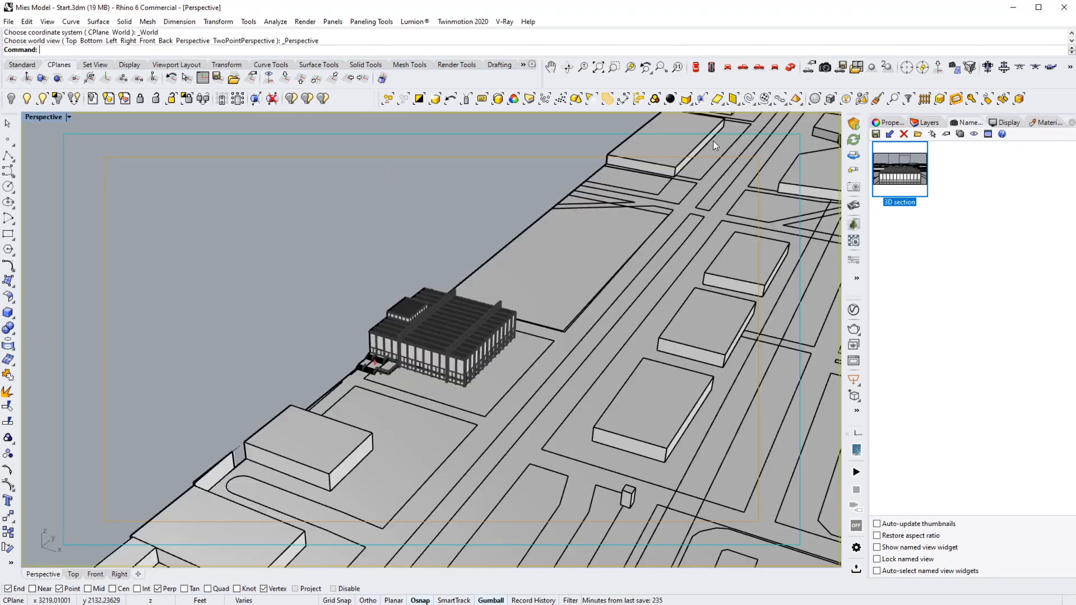
{"action": "left_click", "coordinate": [42, 98]}
{"action": "left_click", "coordinate": [454, 213]}
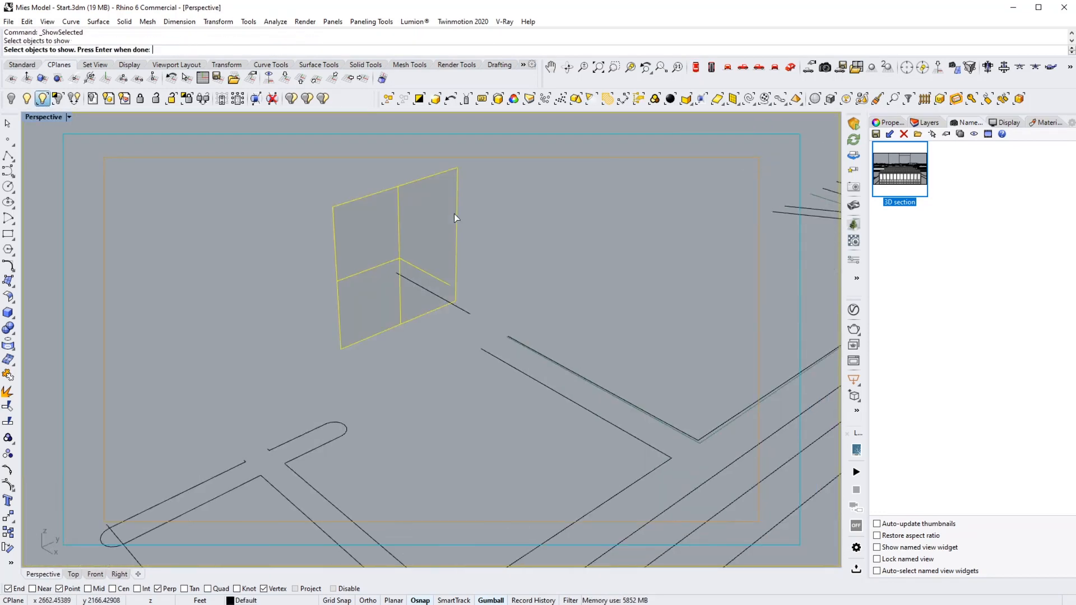
{"action": "key", "text": "Return"}
{"action": "scroll", "coordinate": [536, 291], "scroll_direction": "down", "scroll_amount": 5}
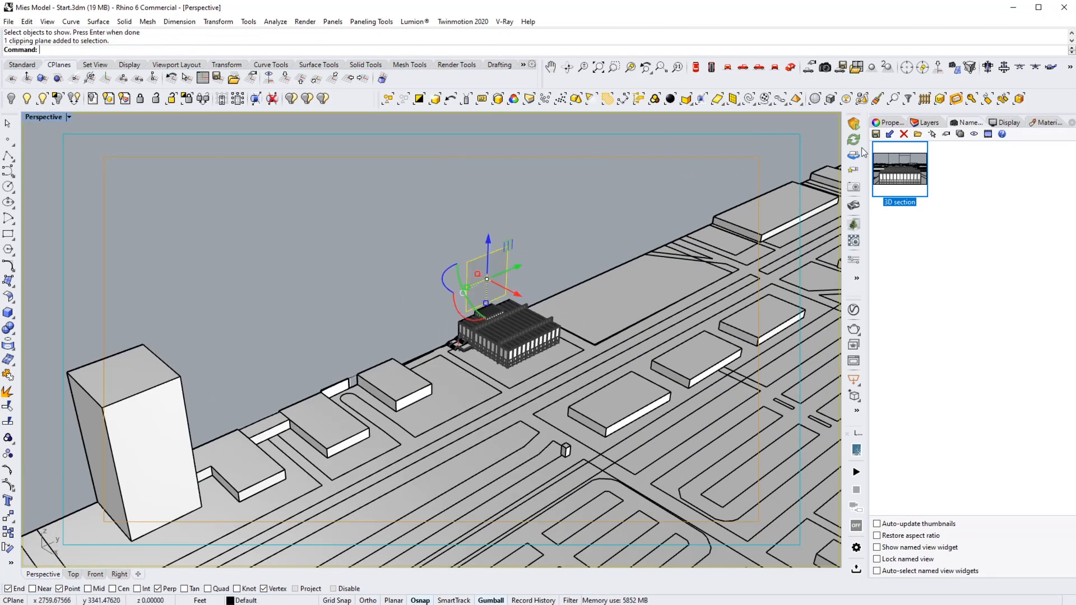
{"action": "left_click", "coordinate": [892, 122]}
{"action": "left_click", "coordinate": [876, 208]}
Move the generated 2D drawing straight down in the Top view to below the origin grid.
{"action": "scroll", "coordinate": [593, 347], "scroll_direction": "down", "scroll_amount": 6}
{"action": "right_click_drag", "start_coordinate": [438, 308], "coordinate": [662, 414], "text": "shift"}
{"action": "scroll", "coordinate": [593, 347], "scroll_direction": "down", "scroll_amount": 6}
{"action": "right_click_drag", "start_coordinate": [214, 380], "coordinate": [466, 394], "text": "shift"}
{"action": "scroll", "coordinate": [466, 395], "scroll_direction": "up", "scroll_amount": 7}
{"action": "scroll", "coordinate": [489, 282], "scroll_direction": "up", "scroll_amount": 6}
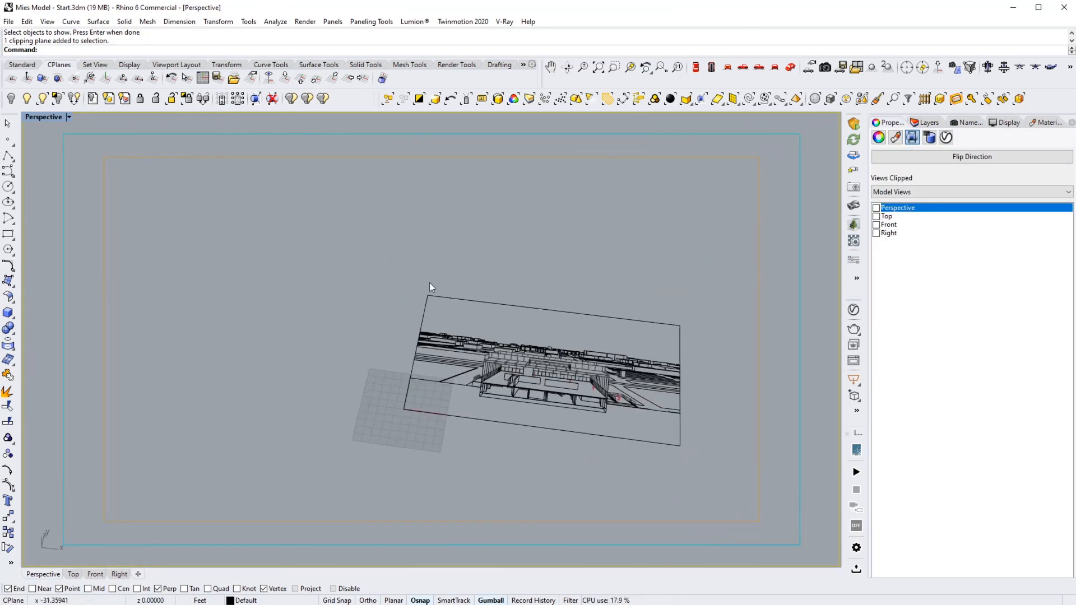
{"action": "right_click_drag", "start_coordinate": [429, 283], "coordinate": [693, 163]}
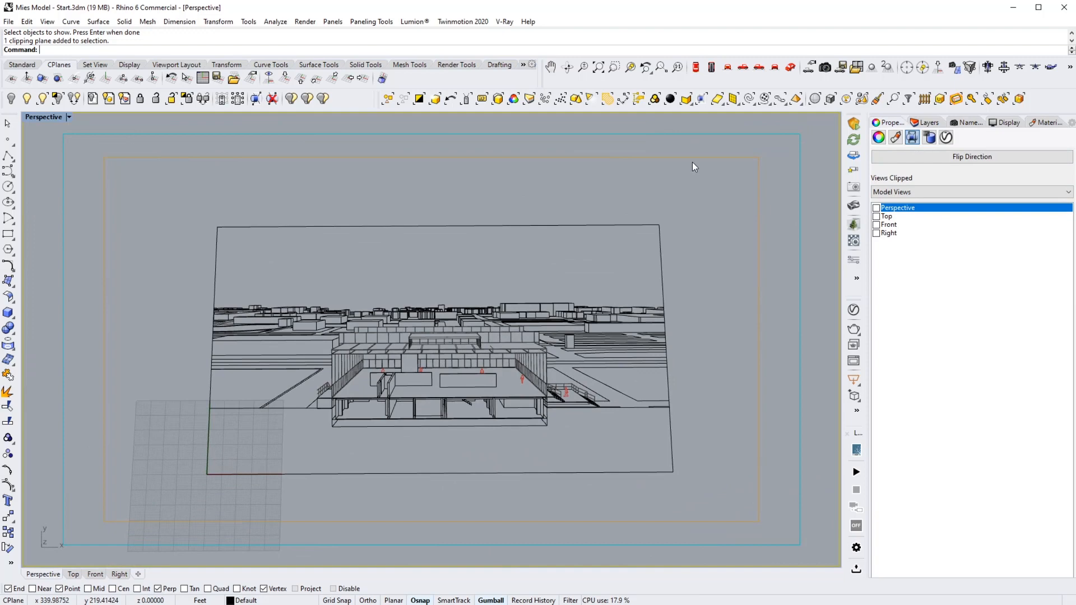
{"action": "left_click", "coordinate": [695, 67]}
{"action": "scroll", "coordinate": [471, 396], "scroll_direction": "up", "scroll_amount": 8}
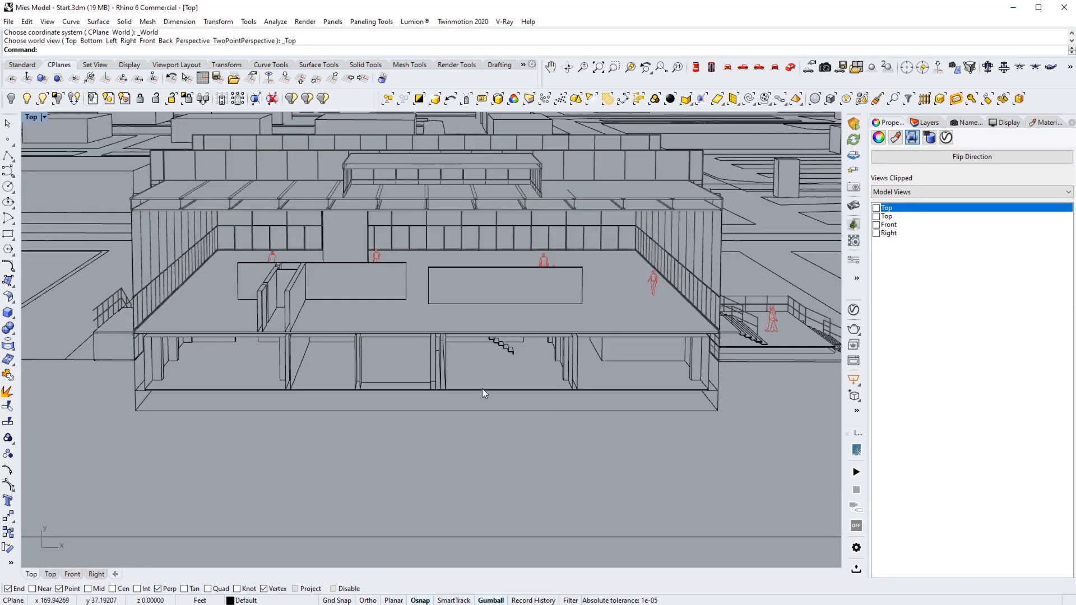
{"action": "scroll", "coordinate": [483, 392], "scroll_direction": "down", "scroll_amount": 10}
{"action": "left_click_drag", "start_coordinate": [221, 183], "coordinate": [627, 416]}
{"action": "scroll", "coordinate": [446, 240], "scroll_direction": "down", "scroll_amount": 5}
{"action": "left_click_drag", "start_coordinate": [428, 241], "coordinate": [516, 343]}
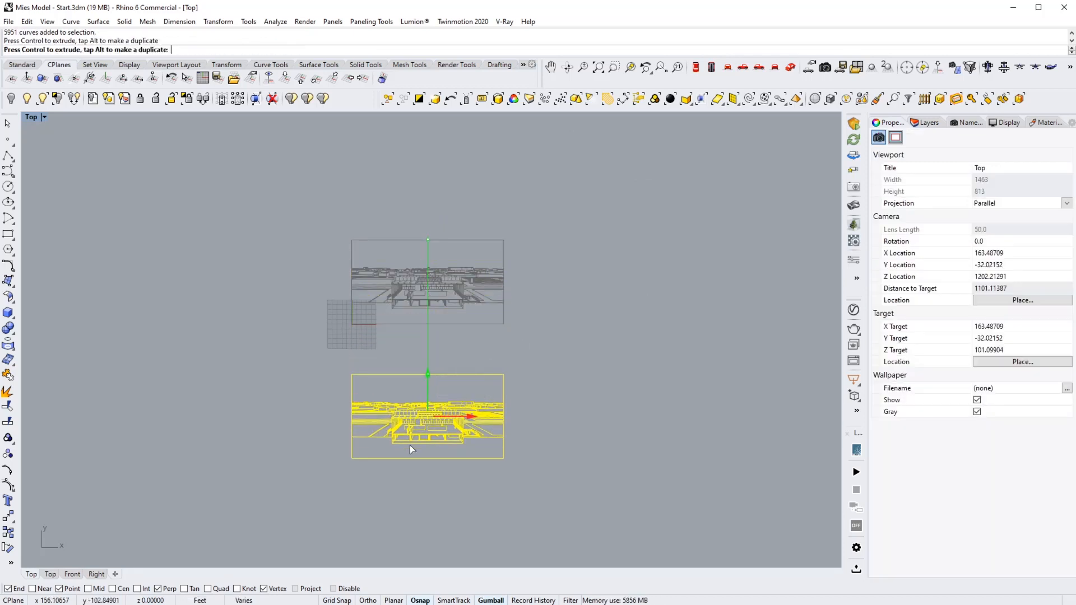
{"action": "left_click", "coordinate": [671, 317]}
{"action": "right_click_drag", "start_coordinate": [671, 314], "coordinate": [479, 339]}
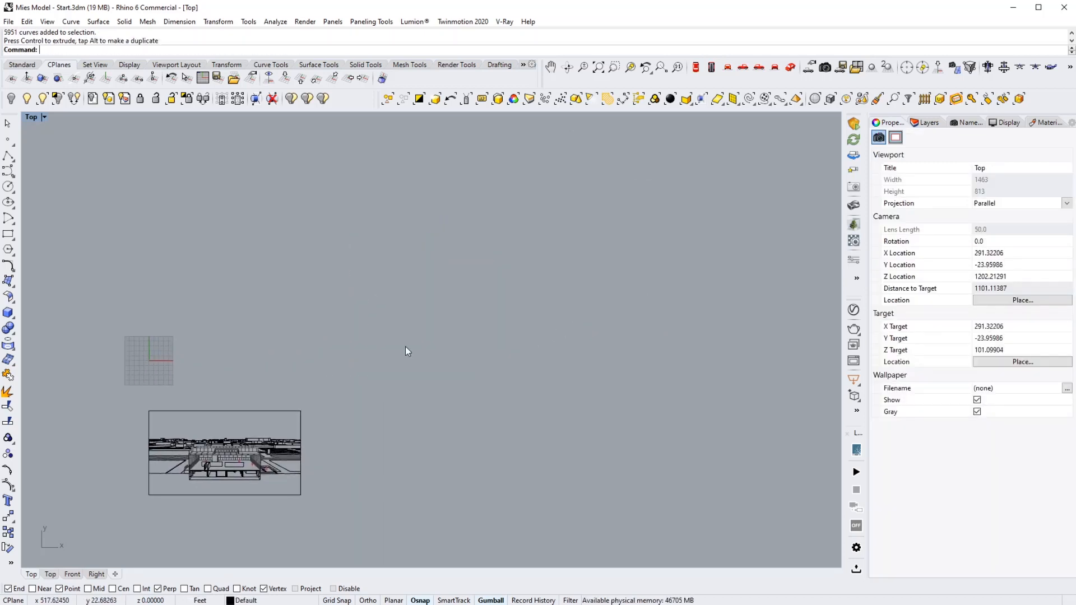
Re-enable the clipping plane in the Perspective view so it cuts through the building.
{"action": "left_click", "coordinate": [790, 71]}
{"action": "scroll", "coordinate": [655, 300], "scroll_direction": "down", "scroll_amount": 6}
{"action": "right_click_drag", "start_coordinate": [655, 300], "coordinate": [486, 269], "text": "shift"}
{"action": "scroll", "coordinate": [485, 266], "scroll_direction": "up", "scroll_amount": 6}
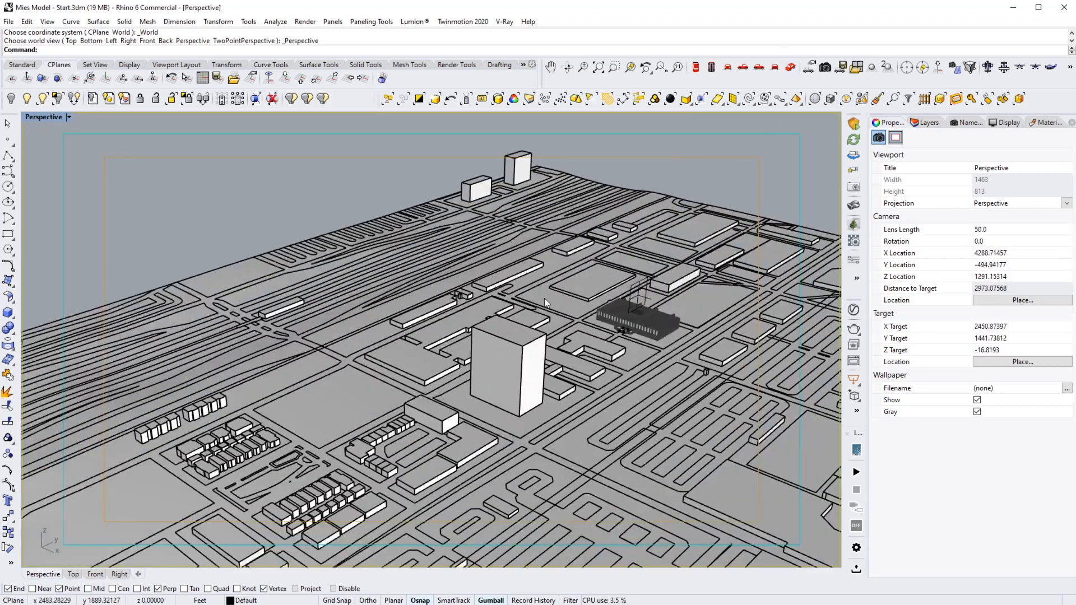
{"action": "right_click_drag", "start_coordinate": [543, 298], "coordinate": [424, 293]}
{"action": "scroll", "coordinate": [387, 365], "scroll_direction": "up", "scroll_amount": 3}
{"action": "left_click", "coordinate": [381, 377]}
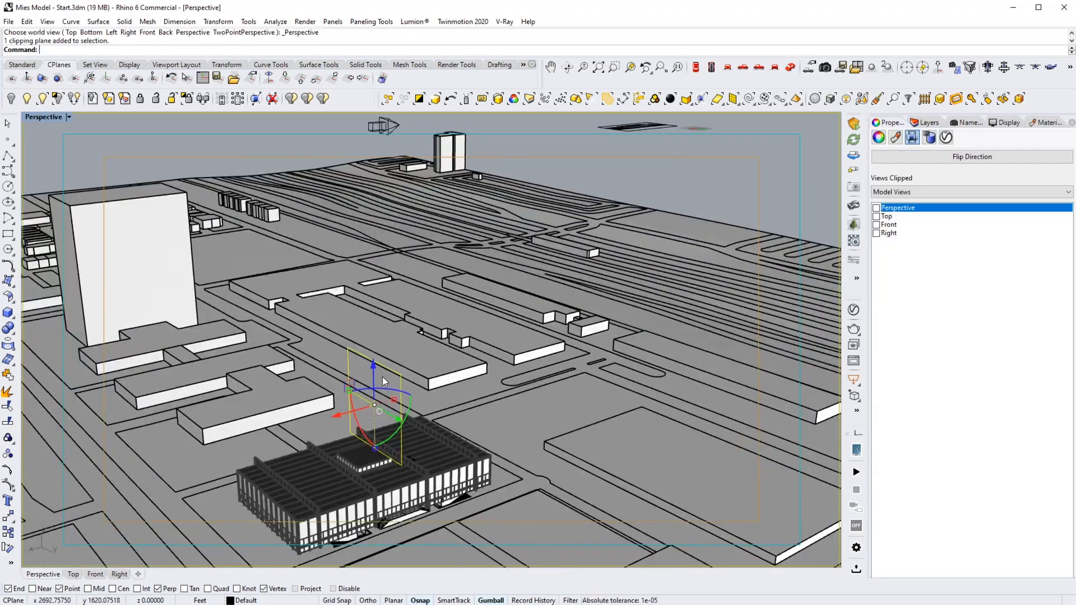
{"action": "left_click", "coordinate": [887, 207]}
{"action": "left_click", "coordinate": [876, 208]}
Select all objects of the main building and remove the clipping plane from the selection.
{"action": "right_click_drag", "start_coordinate": [463, 393], "coordinate": [421, 346]}
{"action": "left_click", "coordinate": [413, 408]}
{"action": "left_click_drag", "start_coordinate": [283, 292], "coordinate": [463, 442]}
{"action": "right_click_drag", "start_coordinate": [463, 441], "coordinate": [344, 390]}
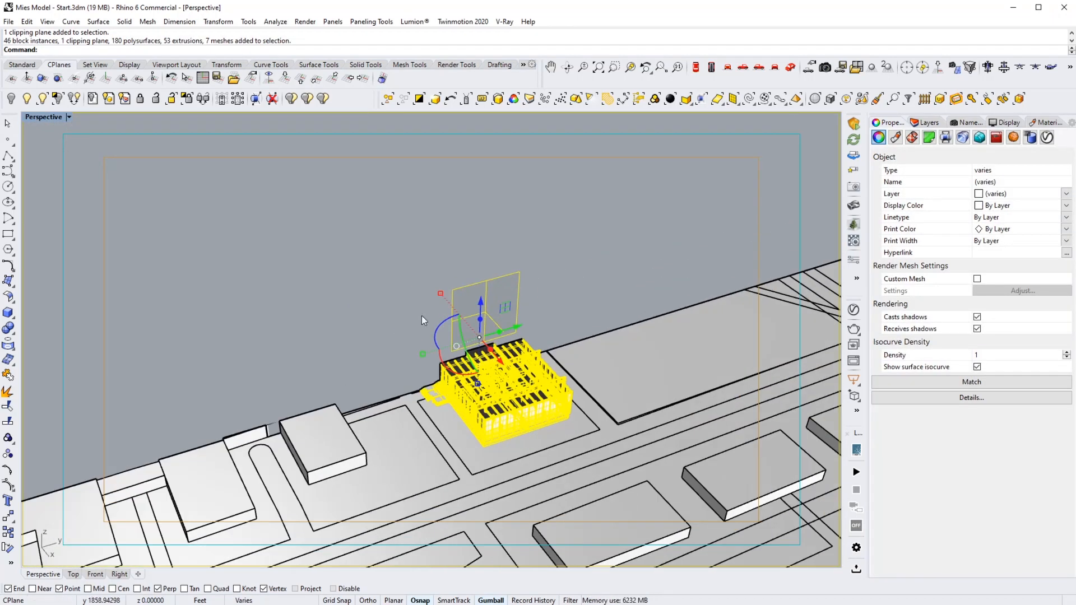
{"action": "left_click", "coordinate": [421, 315], "text": "ctrl"}
{"action": "right_click_drag", "start_coordinate": [421, 315], "coordinate": [973, 105]}
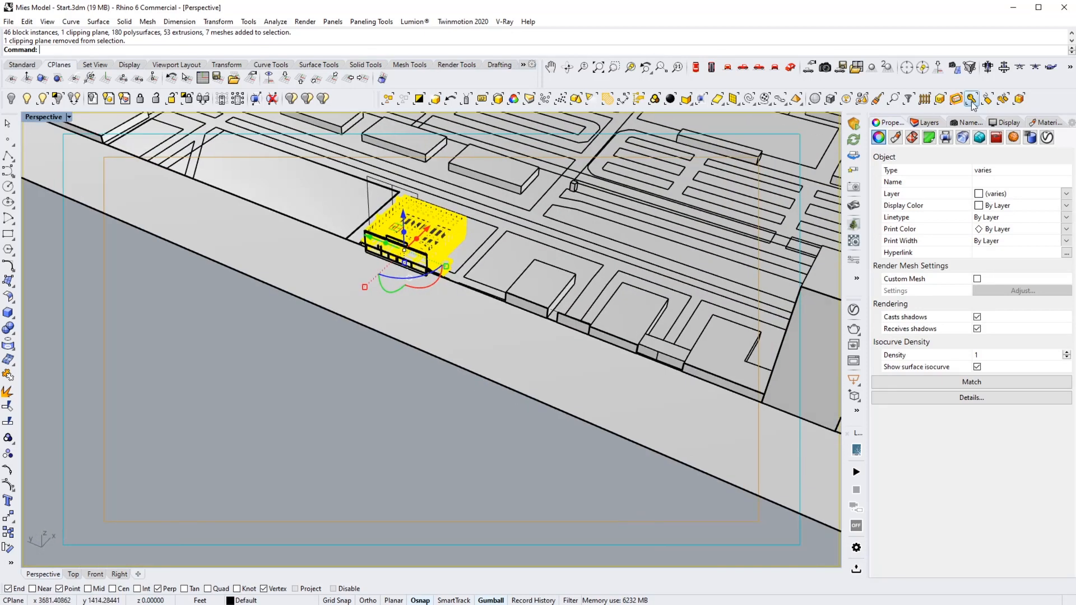
Restore the 3D section view, run Make2D on the selected building with the same options, and return to Perspective.
{"action": "left_click", "coordinate": [1005, 123]}
{"action": "left_click", "coordinate": [967, 122]}
{"action": "double_click", "coordinate": [905, 168]}
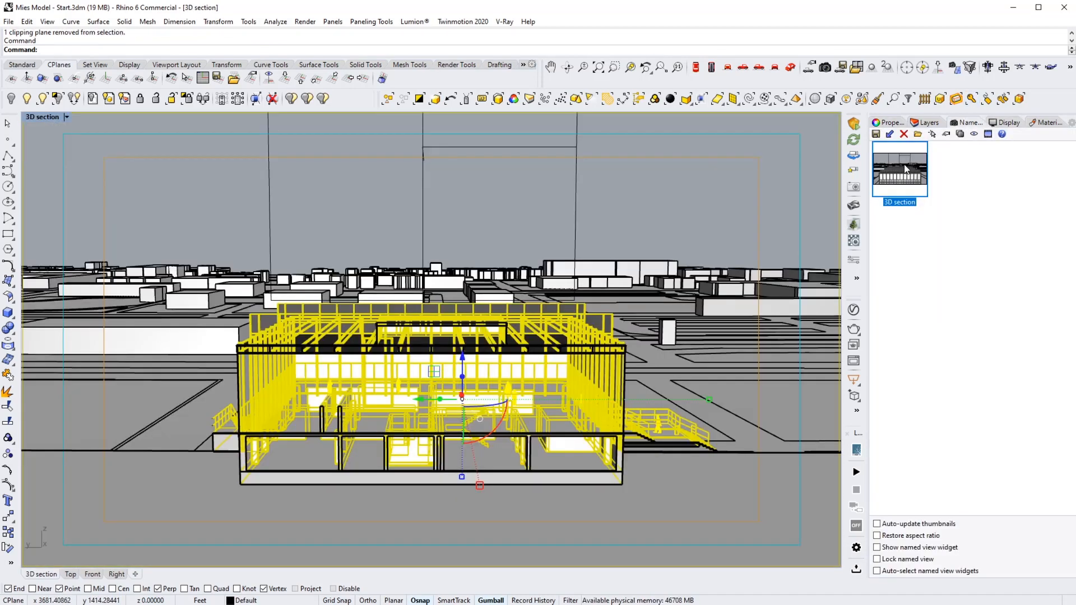
{"action": "type", "text": "Make2D"}
{"action": "key", "text": "Return"}
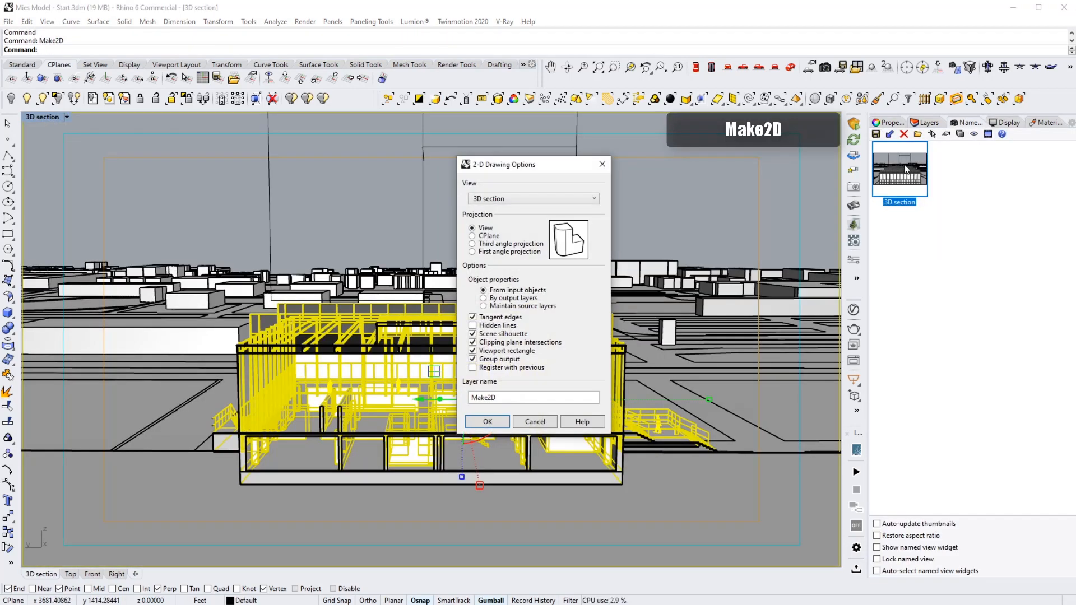
{"action": "left_click", "coordinate": [487, 422]}
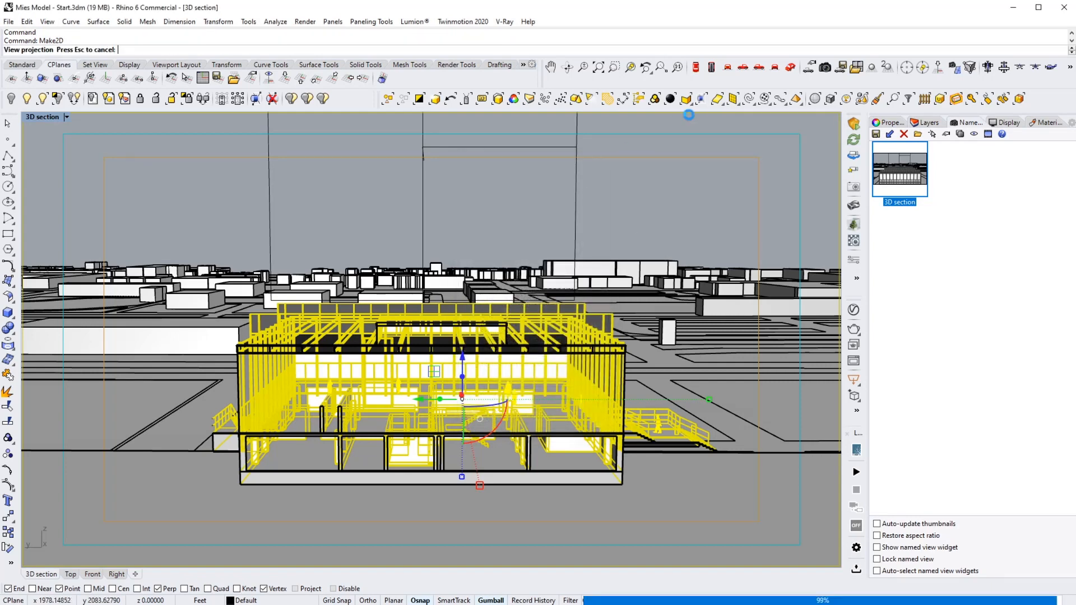
{"action": "left_click", "coordinate": [792, 68]}
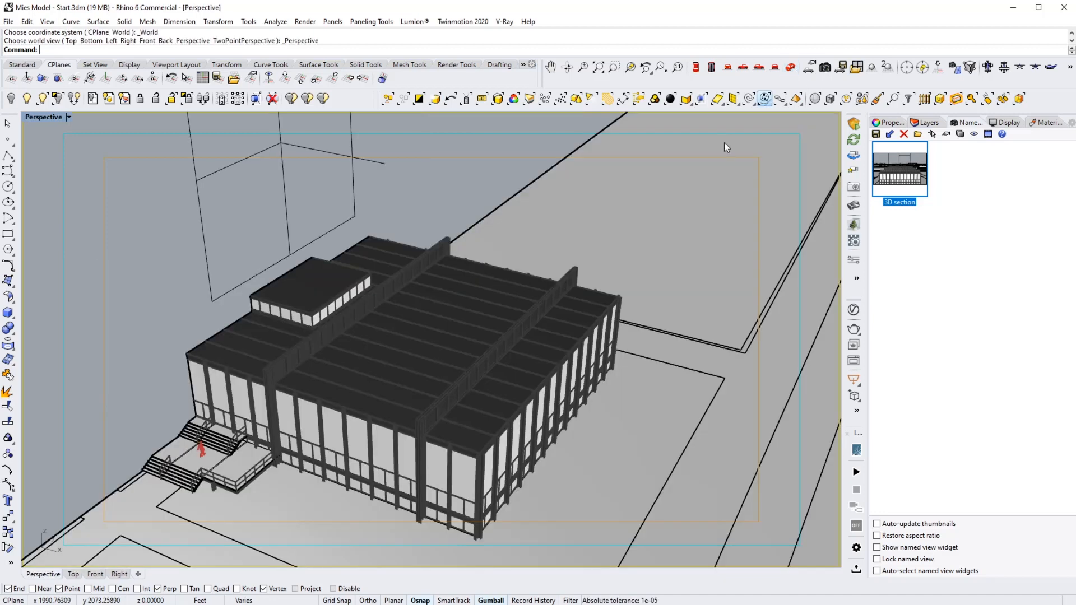
Disable the clipping plane in the Perspective view so the whole building is shown uncut.
{"action": "right_click_drag", "start_coordinate": [727, 146], "coordinate": [368, 264]}
{"action": "left_click_drag", "start_coordinate": [509, 191], "coordinate": [507, 190]}
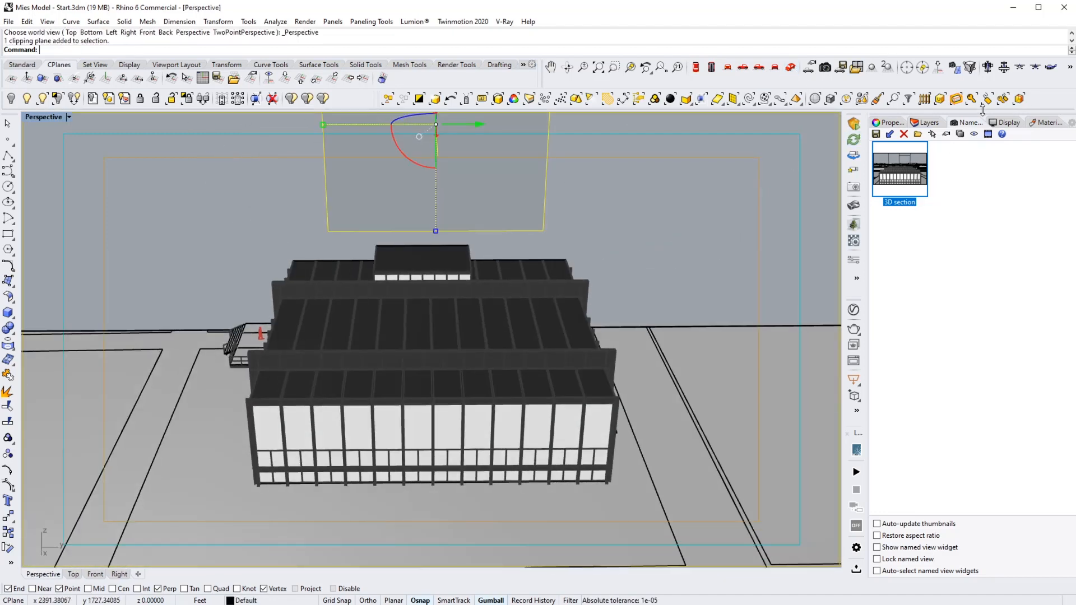
{"action": "left_click", "coordinate": [885, 123]}
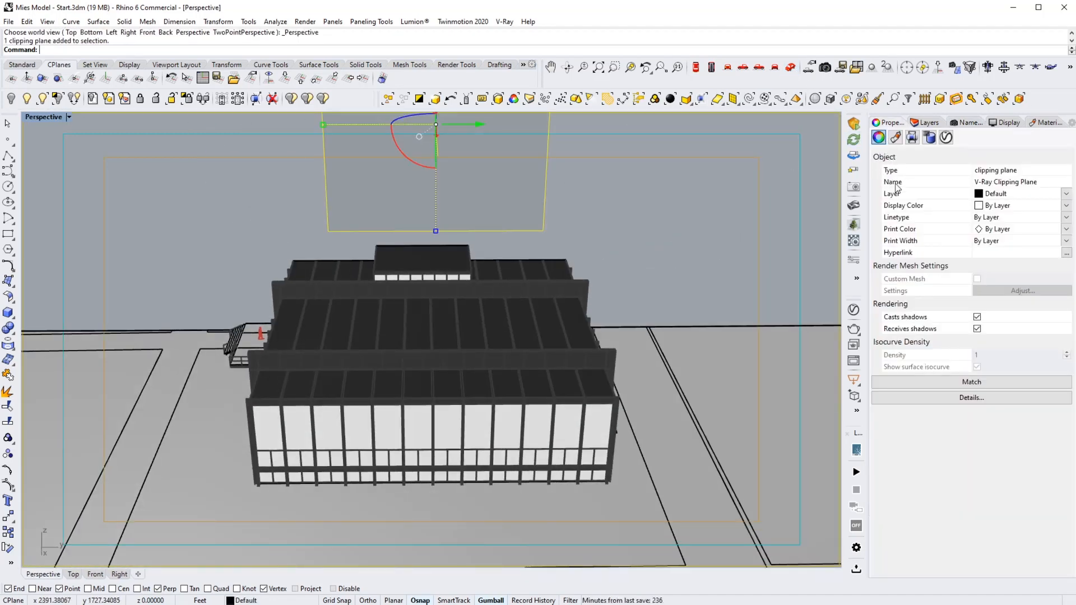
{"action": "left_click", "coordinate": [912, 137]}
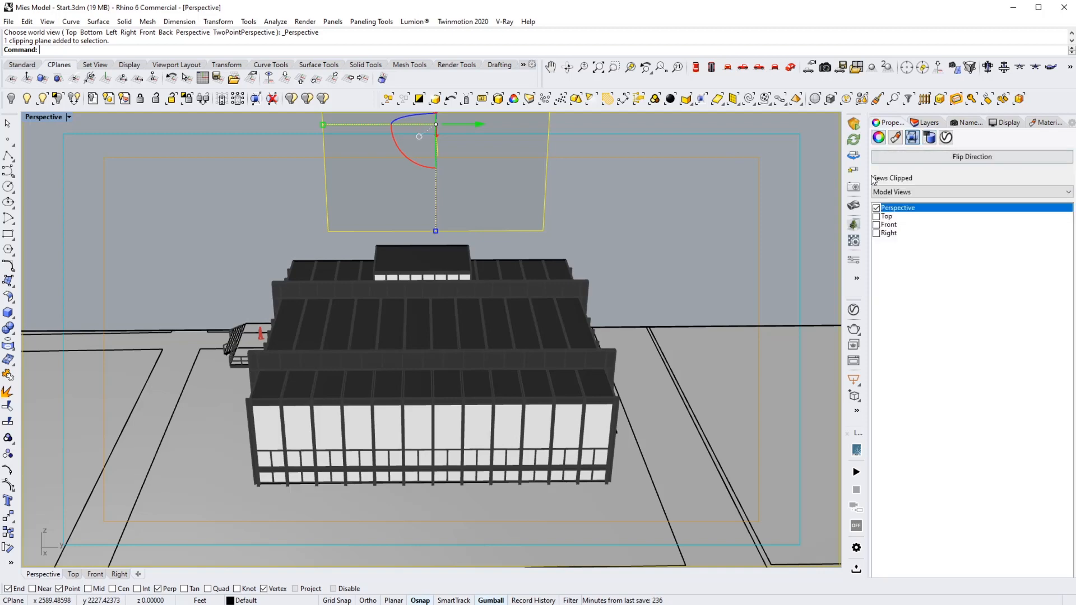
{"action": "left_click", "coordinate": [876, 208]}
{"action": "right_click_drag", "start_coordinate": [504, 224], "coordinate": [527, 328]}
{"action": "scroll", "coordinate": [526, 325], "scroll_direction": "down", "scroll_amount": 8}
{"action": "key", "text": "Escape"}
In the Top view, move the building-only 2D drawing straight down below the drawing that includes the site context.
{"action": "left_click", "coordinate": [693, 74]}
{"action": "scroll", "coordinate": [683, 224], "scroll_direction": "down", "scroll_amount": 20}
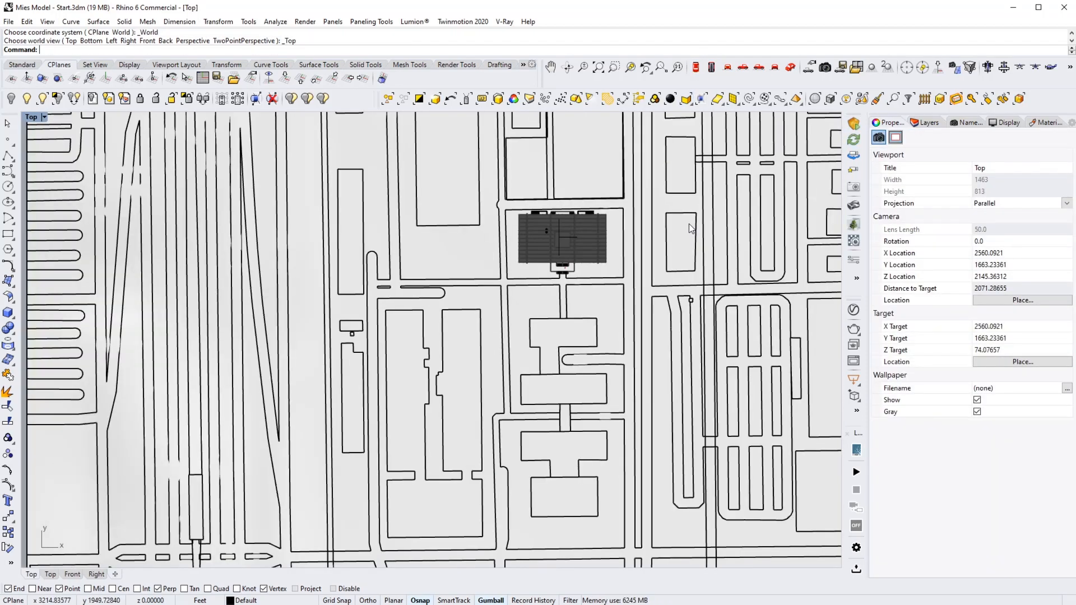
{"action": "right_click_drag", "start_coordinate": [452, 387], "coordinate": [458, 342]}
{"action": "scroll", "coordinate": [460, 331], "scroll_direction": "up", "scroll_amount": 20}
{"action": "scroll", "coordinate": [482, 266], "scroll_direction": "up", "scroll_amount": 5}
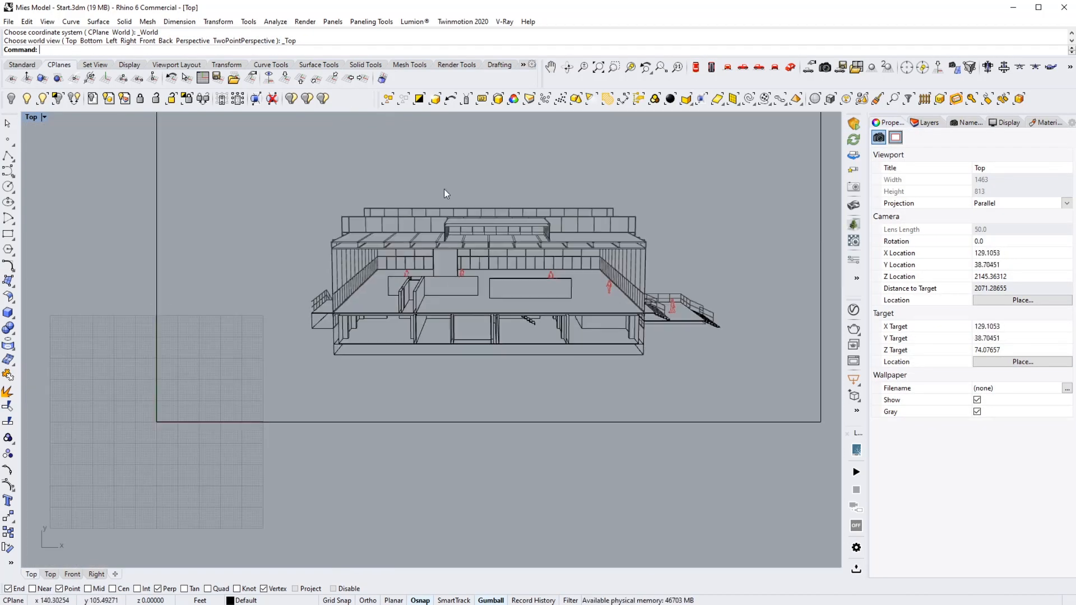
{"action": "scroll", "coordinate": [444, 189], "scroll_direction": "down", "scroll_amount": 5}
{"action": "left_click_drag", "start_coordinate": [318, 147], "coordinate": [568, 301]}
{"action": "scroll", "coordinate": [549, 291], "scroll_direction": "down", "scroll_amount": 4}
{"action": "mouse_move", "coordinate": [491, 236]}
{"action": "left_mouse_down"}
{"action": "mouse_move", "coordinate": [484, 348]}
{"action": "mouse_move", "coordinate": [494, 352]}
{"action": "left_mouse_up"}
{"action": "key", "text": "Escape"}
{"action": "scroll", "coordinate": [494, 352], "scroll_direction": "up", "scroll_amount": 6}
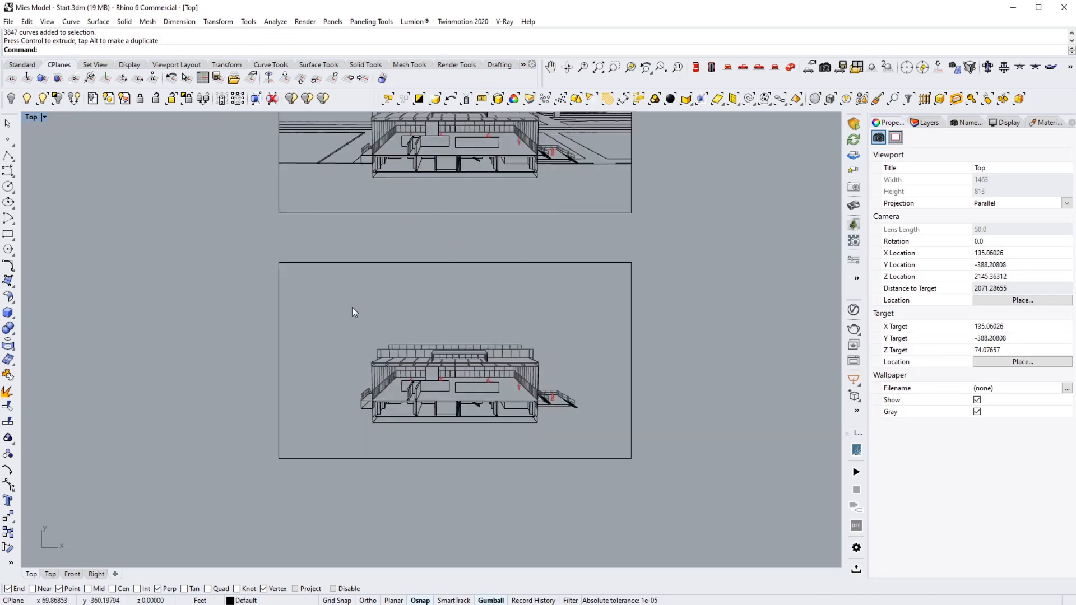
Run CurveBoolean on the building-only drawing and its frame, keeping the empty background region with DeleteInput=None and Output=Curves.
{"action": "right_click_drag", "start_coordinate": [408, 350], "coordinate": [425, 332]}
{"action": "type", "text": "CB"}
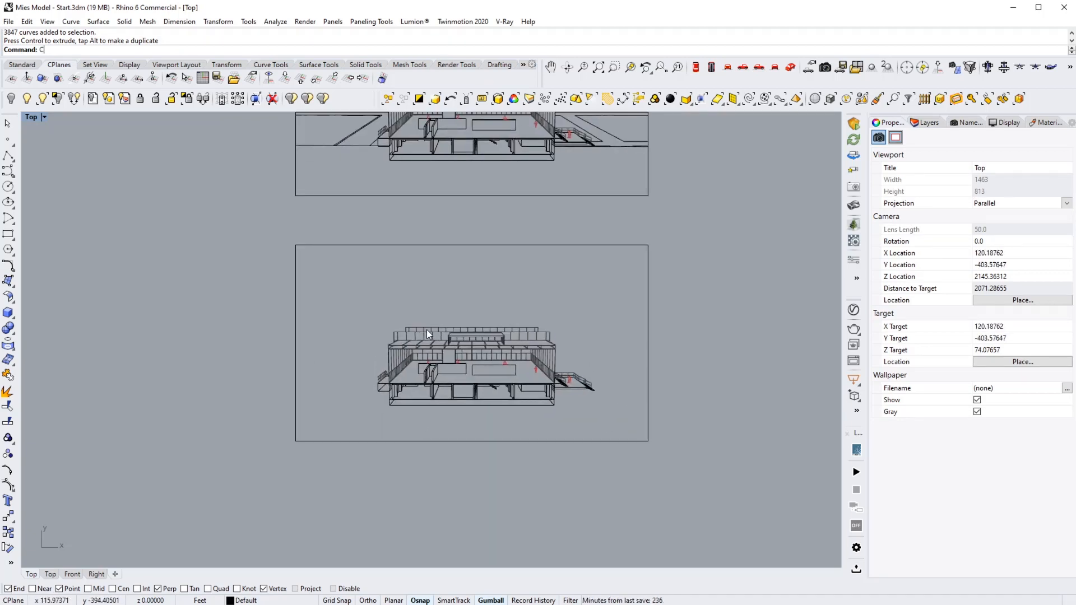
{"action": "key", "text": "Return"}
{"action": "left_click_drag", "start_coordinate": [716, 490], "coordinate": [290, 249]}
{"action": "key", "text": "Return"}
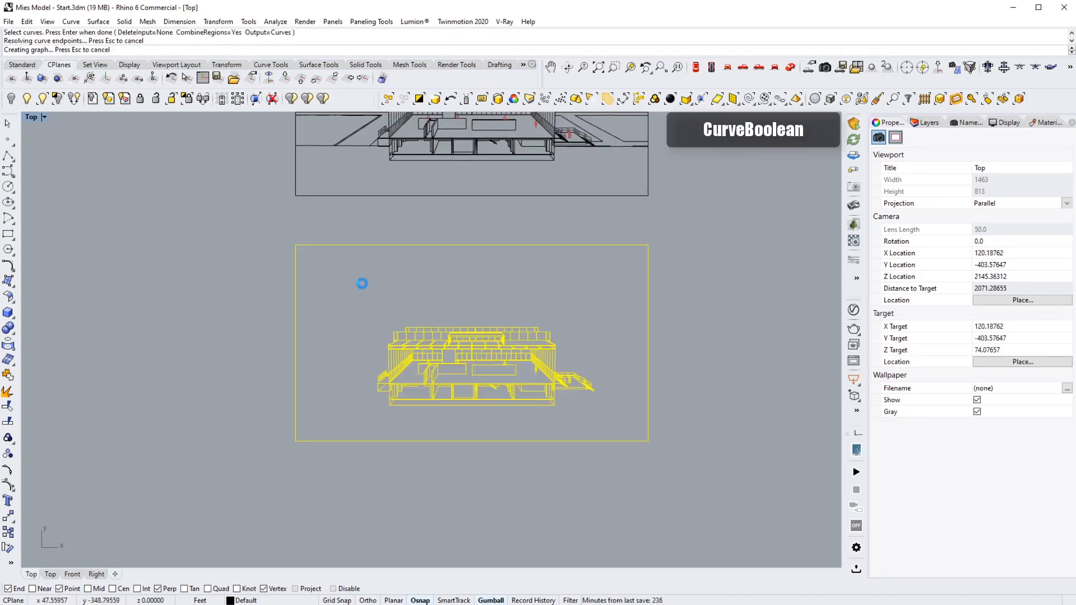
{"action": "left_click", "coordinate": [376, 289]}
{"action": "key", "text": "Return"}
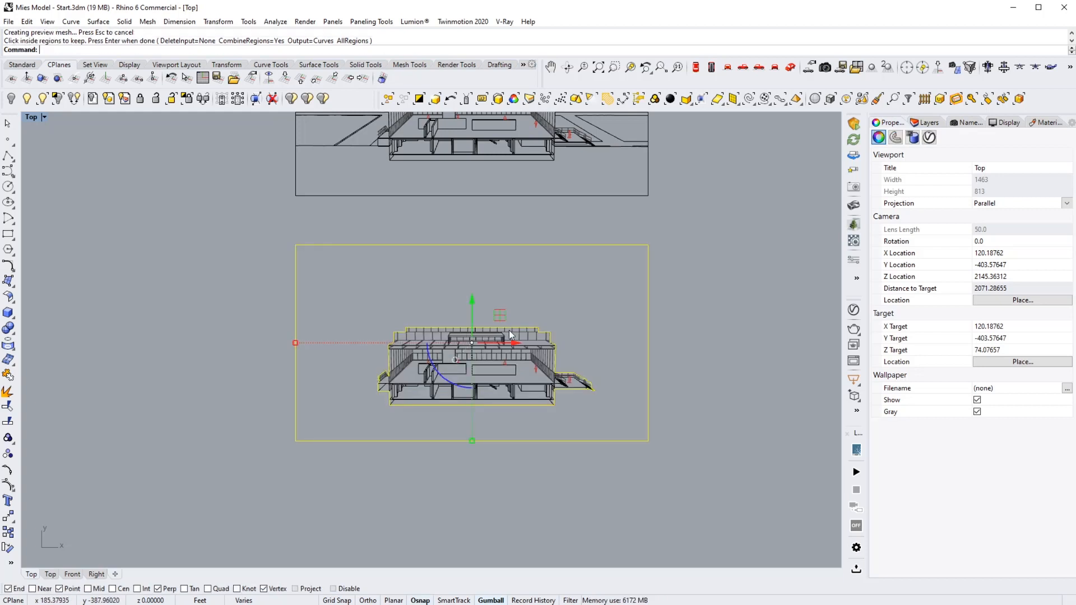
Move the extracted building outline and frame straight down, clear of the building-only linework.
{"action": "scroll", "coordinate": [456, 213], "scroll_direction": "down", "scroll_amount": 3}
{"action": "left_click_drag", "start_coordinate": [446, 201], "coordinate": [445, 320]}
{"action": "left_click", "coordinate": [461, 364]}
{"action": "scroll", "coordinate": [462, 367], "scroll_direction": "up", "scroll_amount": 8}
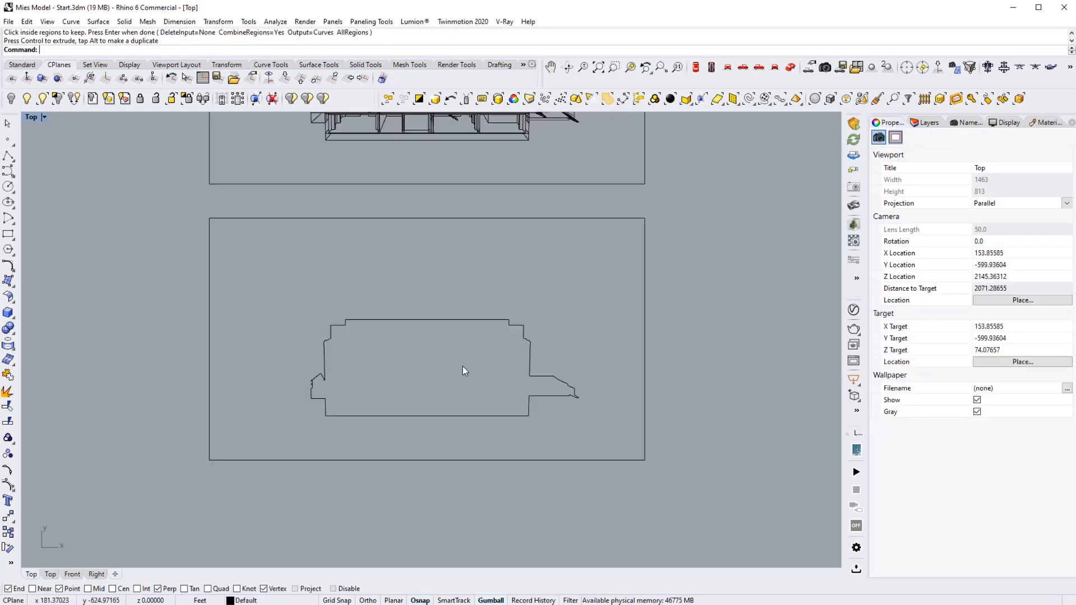
Delete the building-only linework and its frame between the context drawing and the extracted outline.
{"action": "scroll", "coordinate": [536, 190], "scroll_direction": "down", "scroll_amount": 2}
{"action": "right_click_drag", "start_coordinate": [537, 185], "coordinate": [529, 322]}
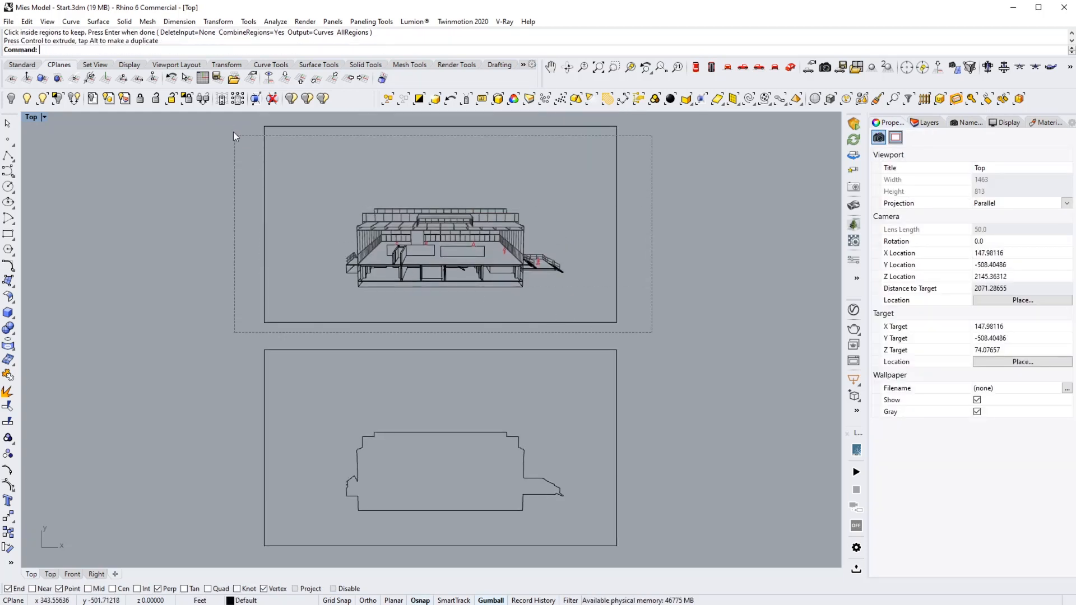
{"action": "left_click_drag", "start_coordinate": [233, 133], "coordinate": [235, 135]}
{"action": "key", "text": "Delete"}
{"action": "scroll", "coordinate": [317, 300], "scroll_direction": "down", "scroll_amount": 3}
{"action": "right_click_drag", "start_coordinate": [263, 264], "coordinate": [286, 308]}
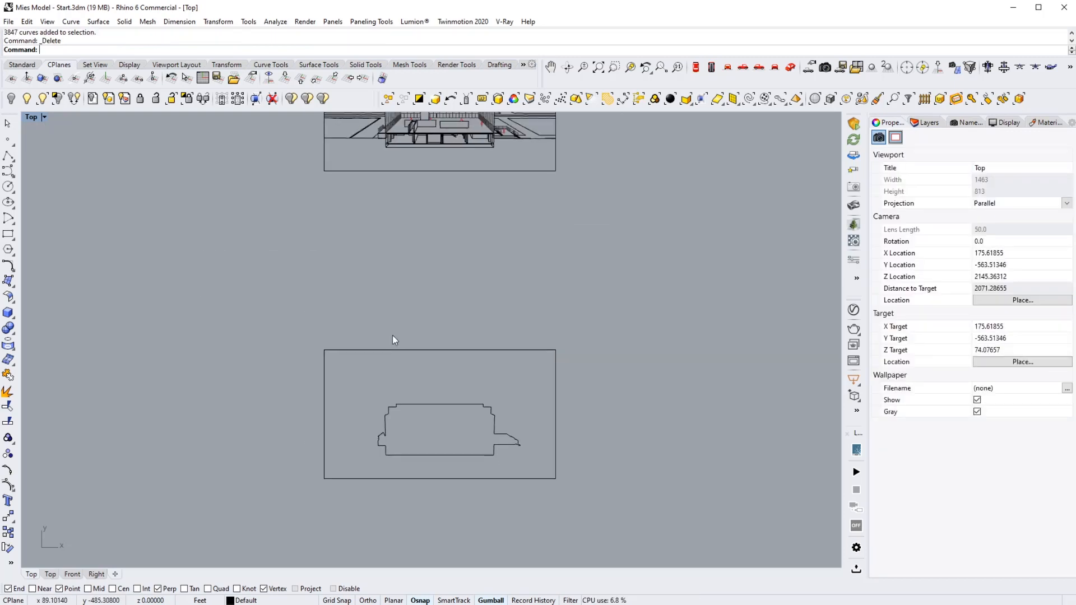
Move the building outline and its frame straight up to just beneath the context drawing.
{"action": "left_click_drag", "start_coordinate": [267, 284], "coordinate": [579, 488]}
{"action": "left_click_drag", "start_coordinate": [440, 371], "coordinate": [440, 206]}
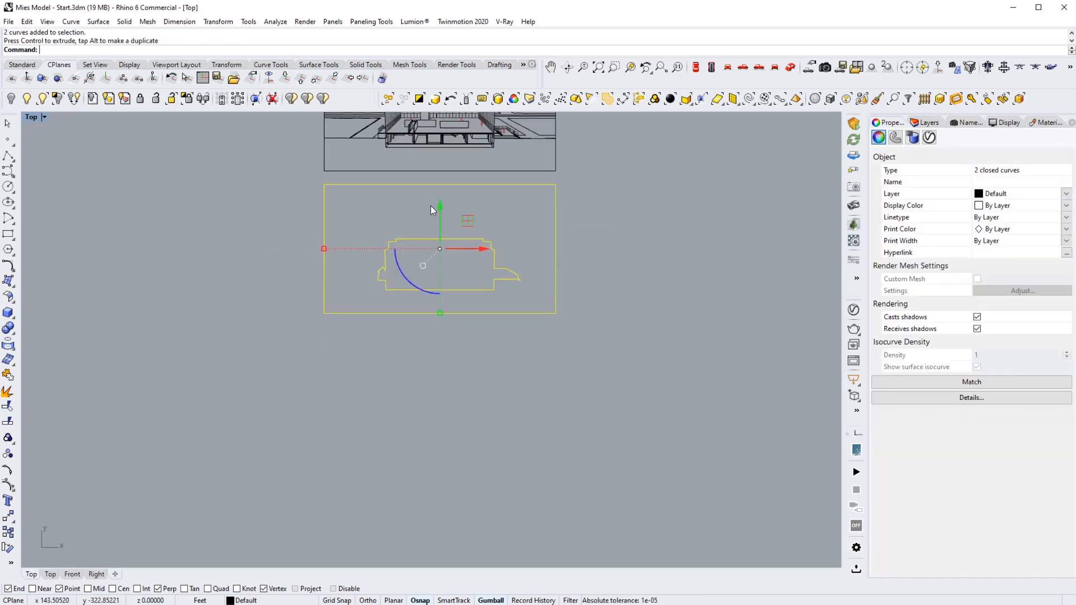
{"action": "right_click_drag", "start_coordinate": [454, 182], "coordinate": [462, 332]}
{"action": "left_click", "coordinate": [462, 328]}
Examine the basement, wall and floor slab linework along the cut edge of the context section drawing.
{"action": "scroll", "coordinate": [442, 293], "scroll_direction": "up", "scroll_amount": 18}
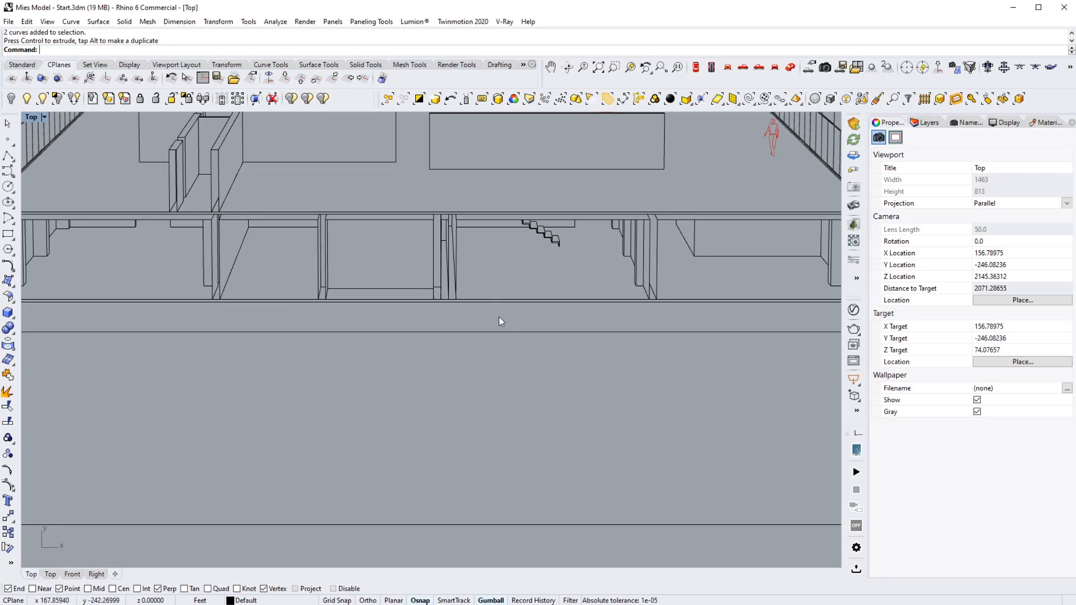
{"action": "scroll", "coordinate": [499, 317], "scroll_direction": "down", "scroll_amount": 5}
{"action": "scroll", "coordinate": [464, 422], "scroll_direction": "up", "scroll_amount": 8}
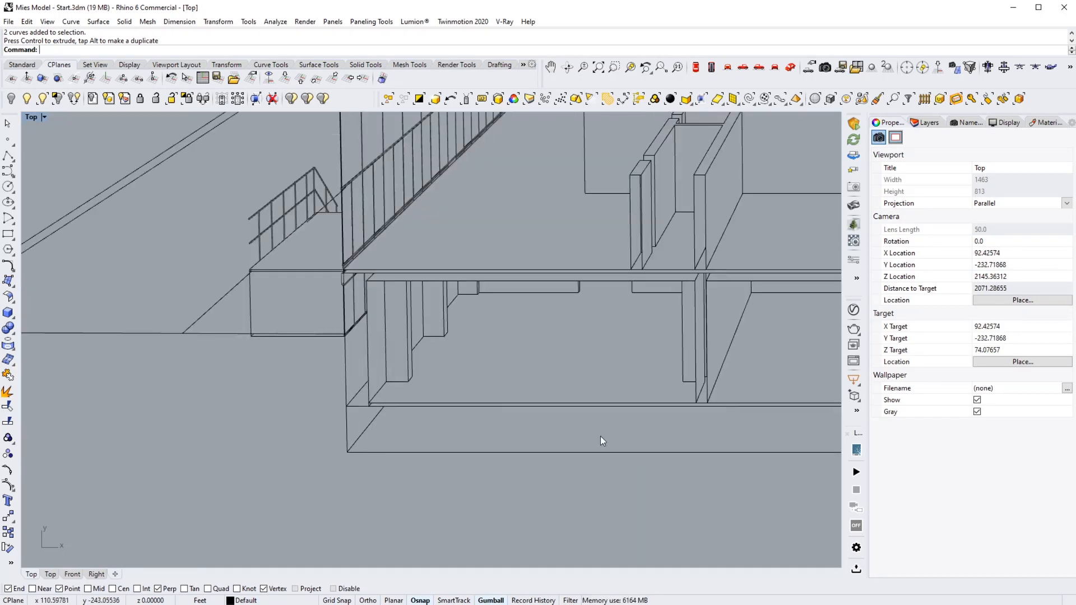
{"action": "right_click_drag", "start_coordinate": [670, 411], "coordinate": [301, 391]}
{"action": "scroll", "coordinate": [317, 245], "scroll_direction": "up", "scroll_amount": 8}
{"action": "scroll", "coordinate": [378, 294], "scroll_direction": "down", "scroll_amount": 10}
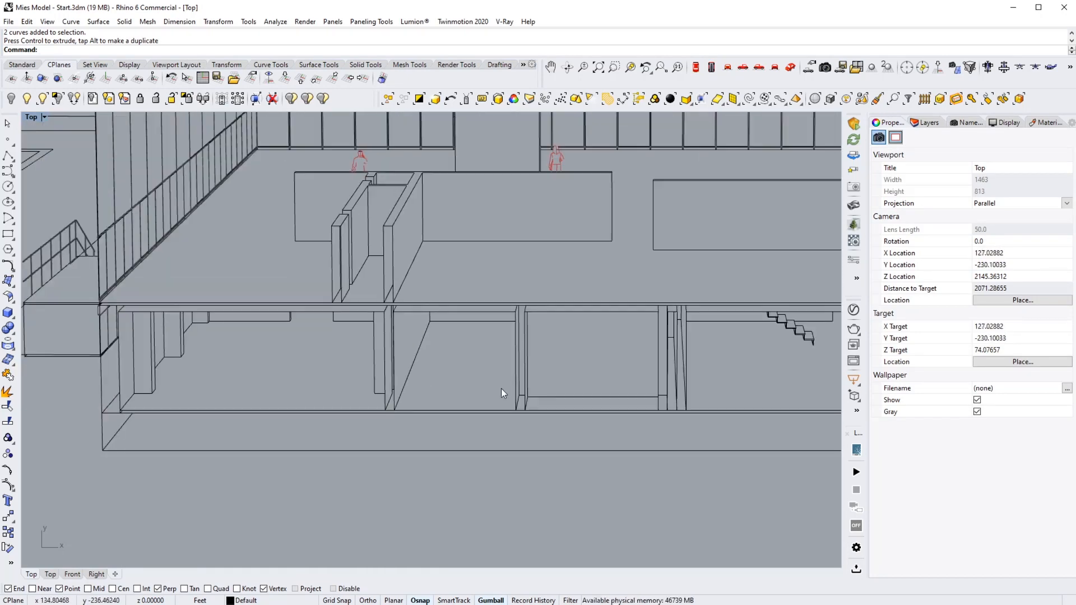
{"action": "right_click_drag", "start_coordinate": [509, 392], "coordinate": [427, 382]}
{"action": "scroll", "coordinate": [456, 307], "scroll_direction": "up", "scroll_amount": 2}
{"action": "scroll", "coordinate": [455, 306], "scroll_direction": "down", "scroll_amount": 6}
{"action": "right_click_drag", "start_coordinate": [611, 343], "coordinate": [276, 355]}
{"action": "right_click_drag", "start_coordinate": [611, 353], "coordinate": [560, 362]}
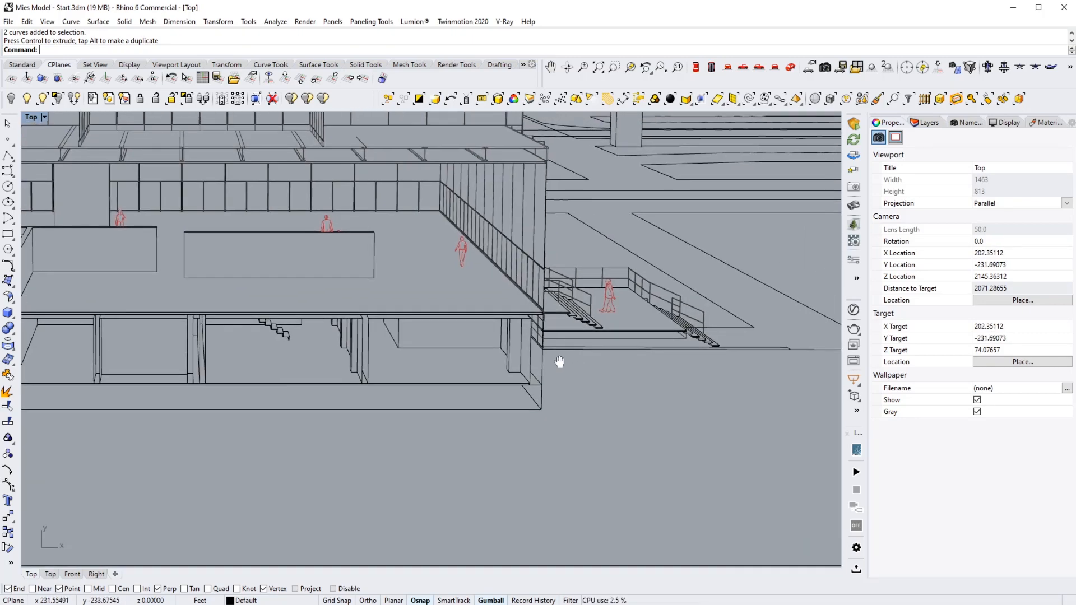
{"action": "right_click_drag", "start_coordinate": [347, 376], "coordinate": [584, 401]}
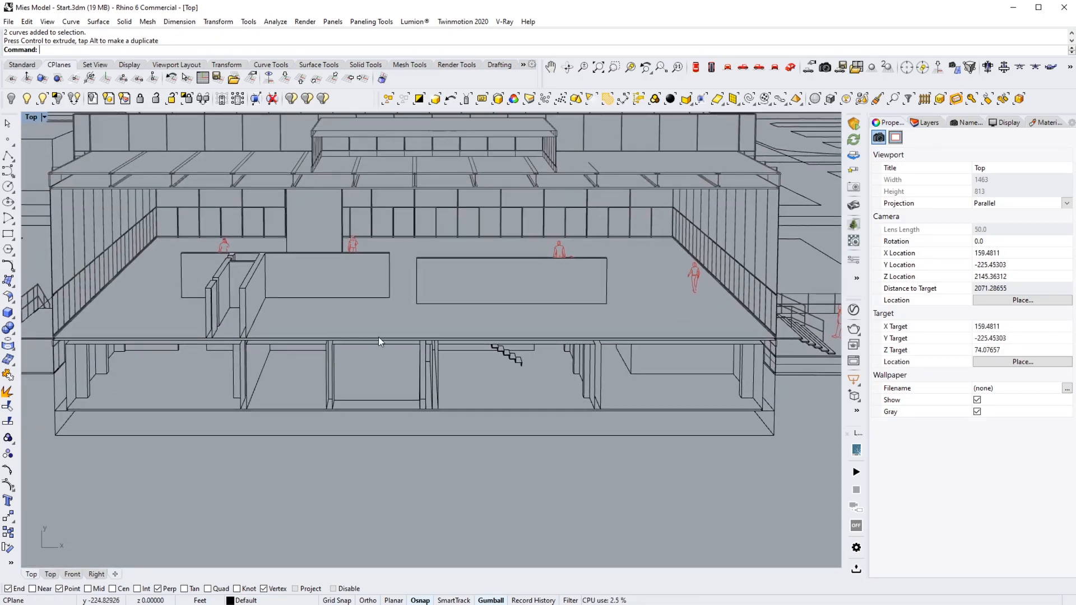
{"action": "right_click_drag", "start_coordinate": [254, 352], "coordinate": [526, 399]}
{"action": "scroll", "coordinate": [493, 445], "scroll_direction": "up", "scroll_amount": 6}
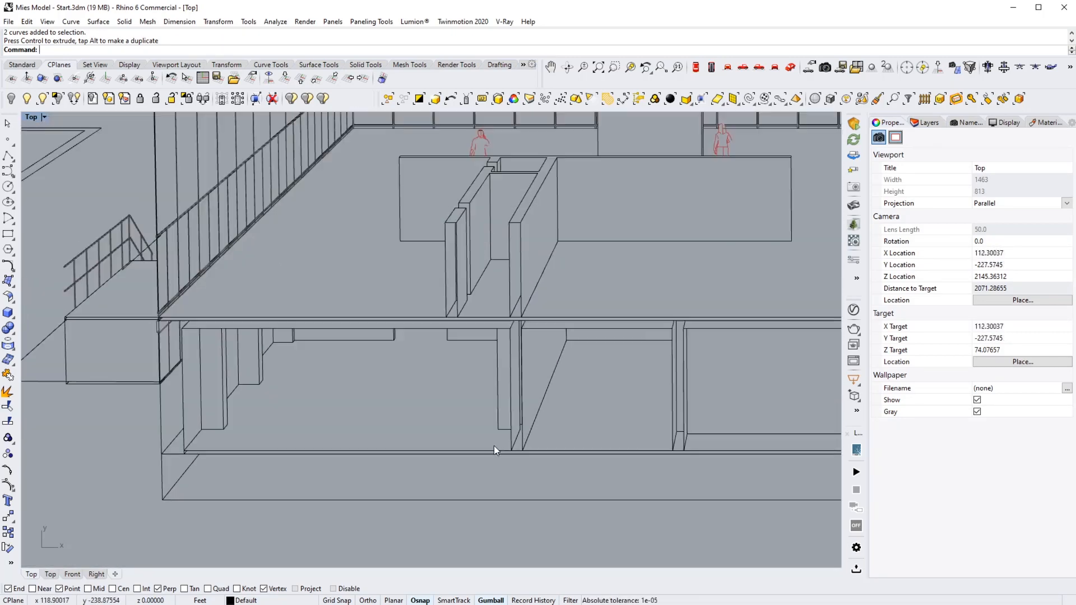
{"action": "scroll", "coordinate": [543, 442], "scroll_direction": "down", "scroll_amount": 4}
{"action": "scroll", "coordinate": [547, 385], "scroll_direction": "up", "scroll_amount": 4}
Trim the stray lines inside the cut basement wall at the building's left end, using the surrounding linework as cutting objects.
{"action": "right_click_drag", "start_coordinate": [292, 369], "coordinate": [549, 381]}
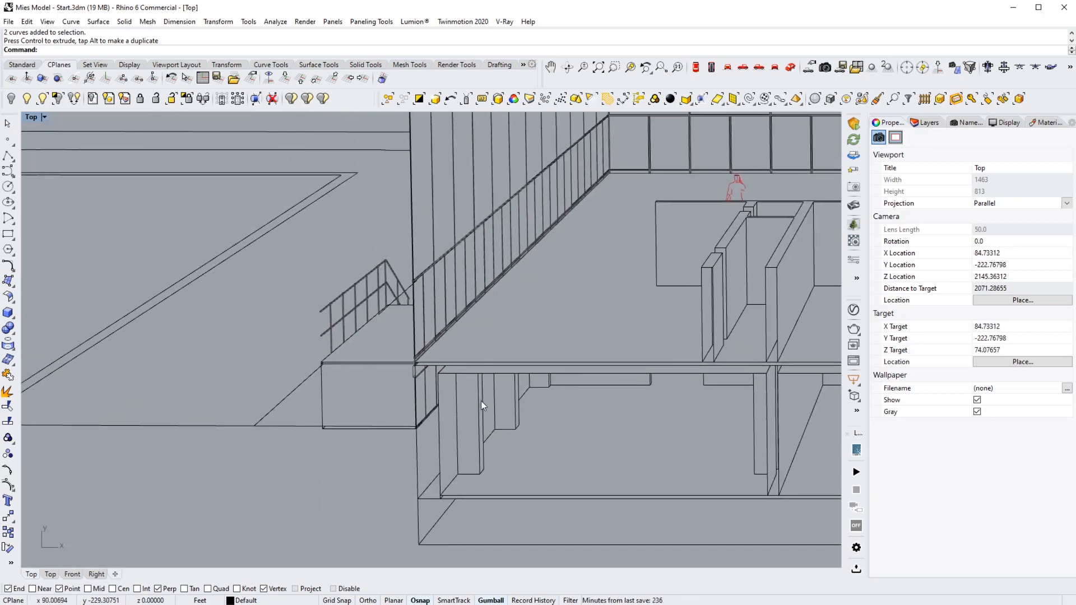
{"action": "right_click_drag", "start_coordinate": [548, 442], "coordinate": [523, 392]}
{"action": "type", "text": "TR"}
{"action": "key", "text": "Return"}
{"action": "left_click_drag", "start_coordinate": [521, 528], "coordinate": [357, 318]}
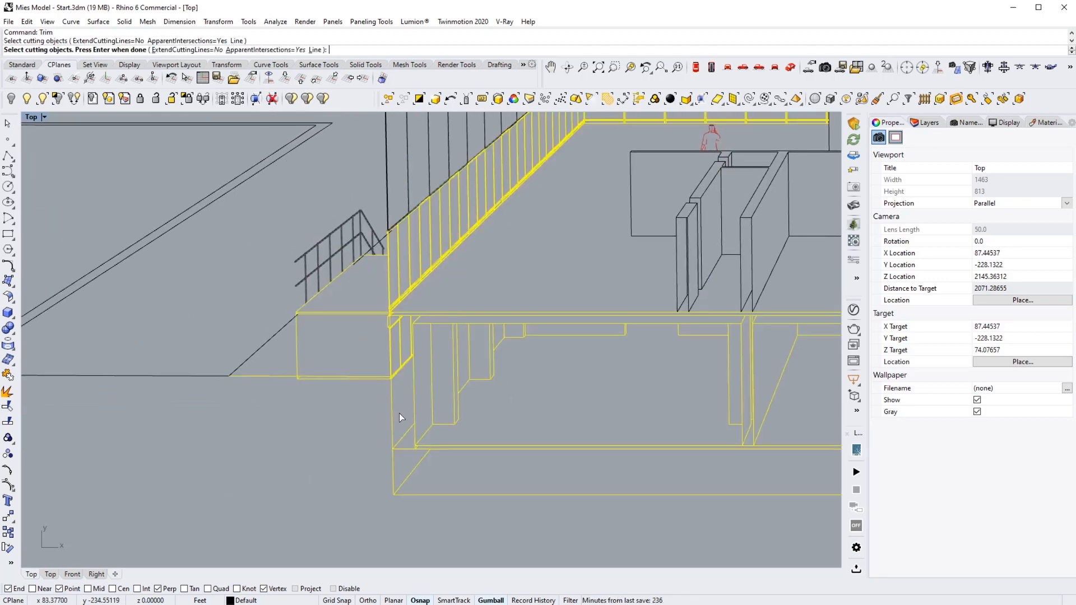
{"action": "key", "text": "Return"}
{"action": "scroll", "coordinate": [406, 419], "scroll_direction": "up", "scroll_amount": 5}
{"action": "left_click_drag", "start_coordinate": [394, 420], "coordinate": [362, 317]}
Trim the remaining small line segments where the left basement wall meets the floor slab and entrance landing.
{"action": "scroll", "coordinate": [364, 318], "scroll_direction": "down", "scroll_amount": 5}
{"action": "right_click_drag", "start_coordinate": [363, 319], "coordinate": [375, 431]}
{"action": "right_click_drag", "start_coordinate": [387, 269], "coordinate": [397, 410]}
{"action": "scroll", "coordinate": [398, 409], "scroll_direction": "up", "scroll_amount": 4}
{"action": "right_click_drag", "start_coordinate": [399, 454], "coordinate": [403, 388]}
{"action": "scroll", "coordinate": [403, 388], "scroll_direction": "up", "scroll_amount": 6}
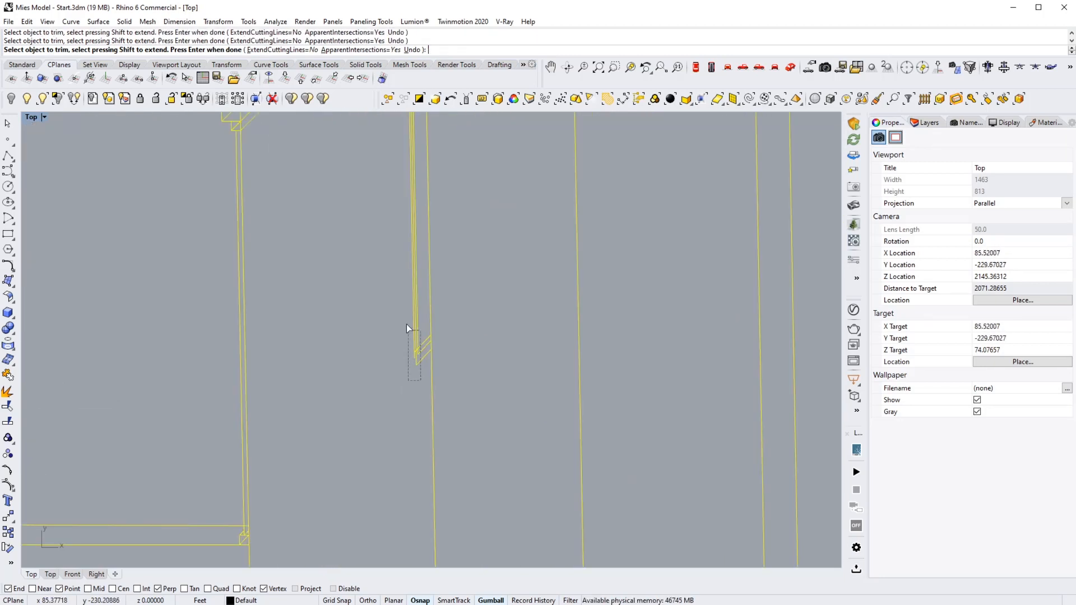
{"action": "left_click_drag", "start_coordinate": [406, 324], "coordinate": [406, 322]}
{"action": "scroll", "coordinate": [406, 324], "scroll_direction": "down", "scroll_amount": 2}
{"action": "right_click_drag", "start_coordinate": [406, 332], "coordinate": [365, 460]}
{"action": "scroll", "coordinate": [290, 233], "scroll_direction": "down", "scroll_amount": 9}
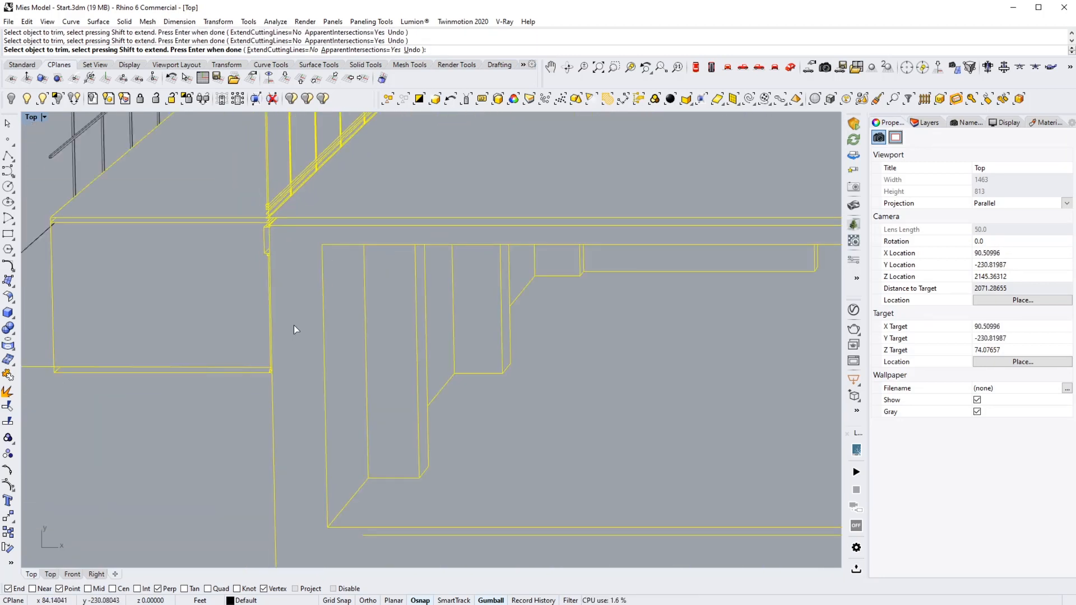
{"action": "right_click_drag", "start_coordinate": [293, 326], "coordinate": [327, 432]}
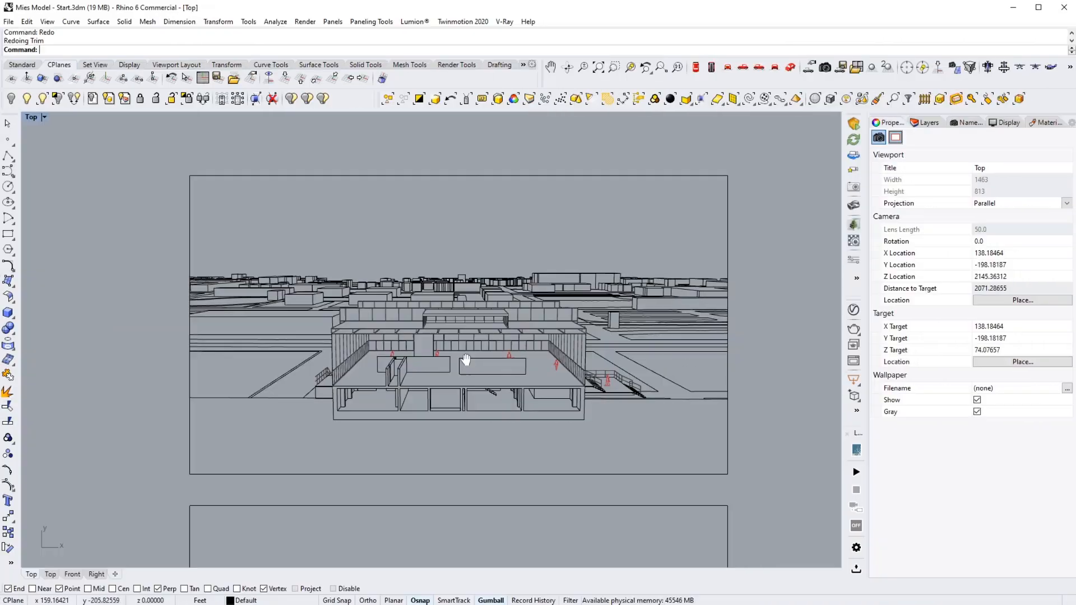
Create a layer named Section Cut under the Visible sublayer of Make2D.
{"action": "right_click_drag", "start_coordinate": [466, 359], "coordinate": [451, 363]}
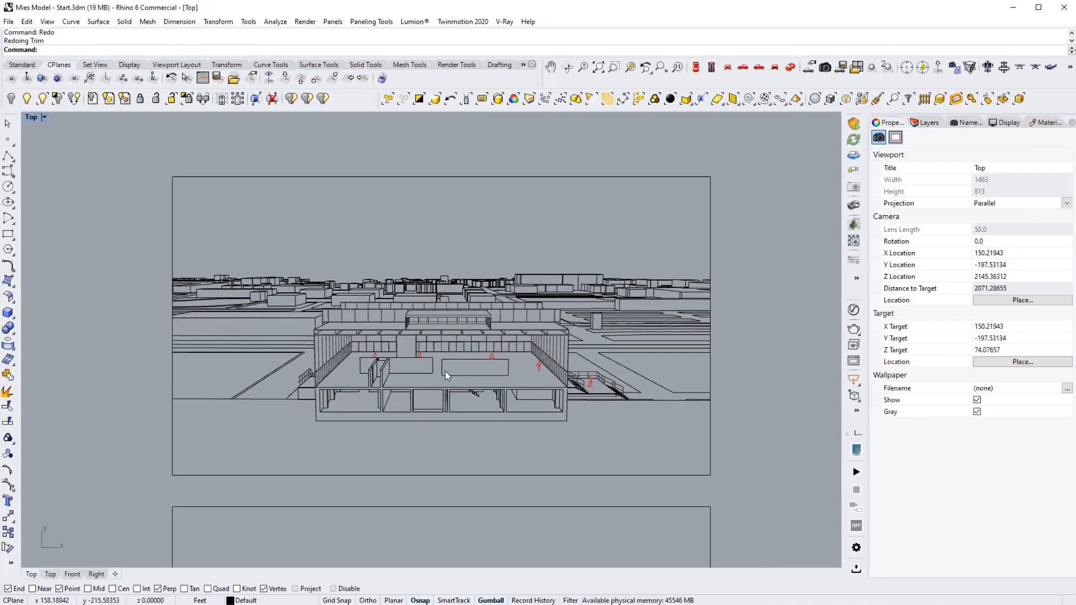
{"action": "left_click", "coordinate": [928, 123]}
{"action": "left_click", "coordinate": [903, 300]}
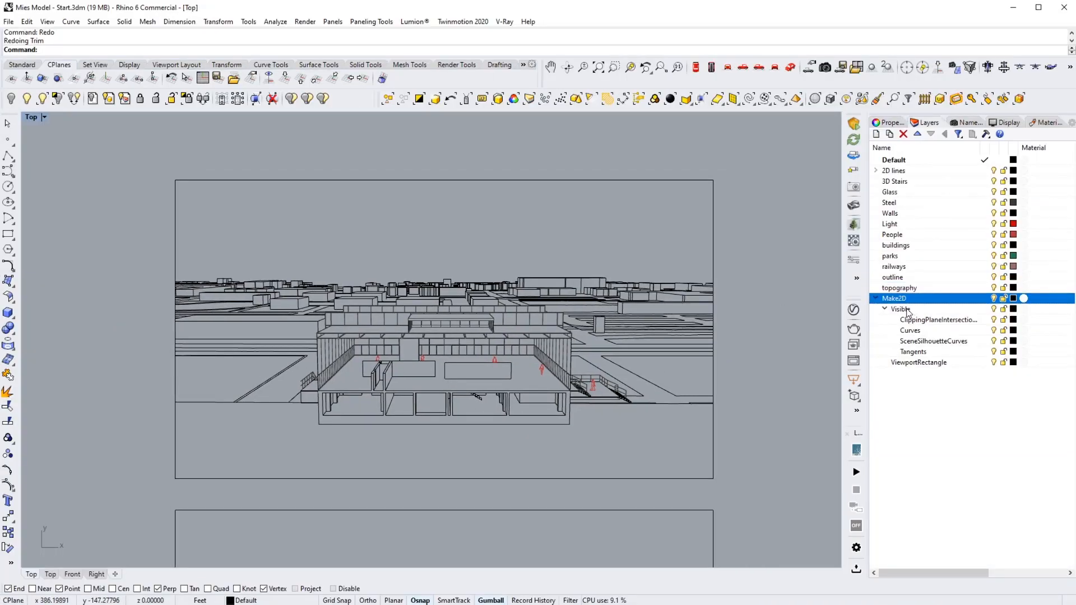
{"action": "left_click", "coordinate": [906, 309]}
{"action": "left_click", "coordinate": [889, 135]}
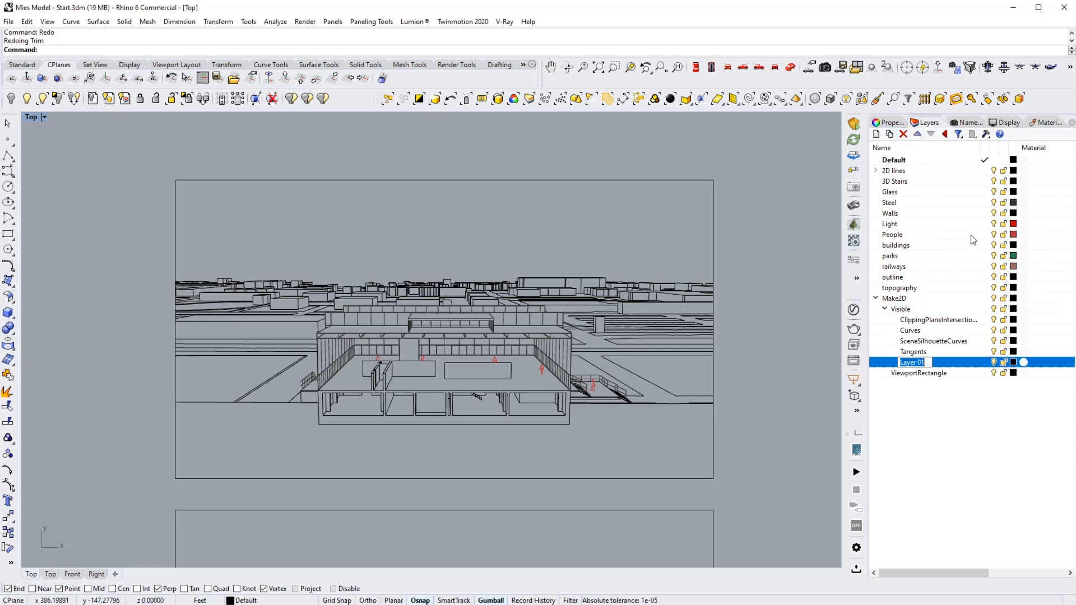
{"action": "type", "text": "Section Cut"}
{"action": "key", "text": "Return"}
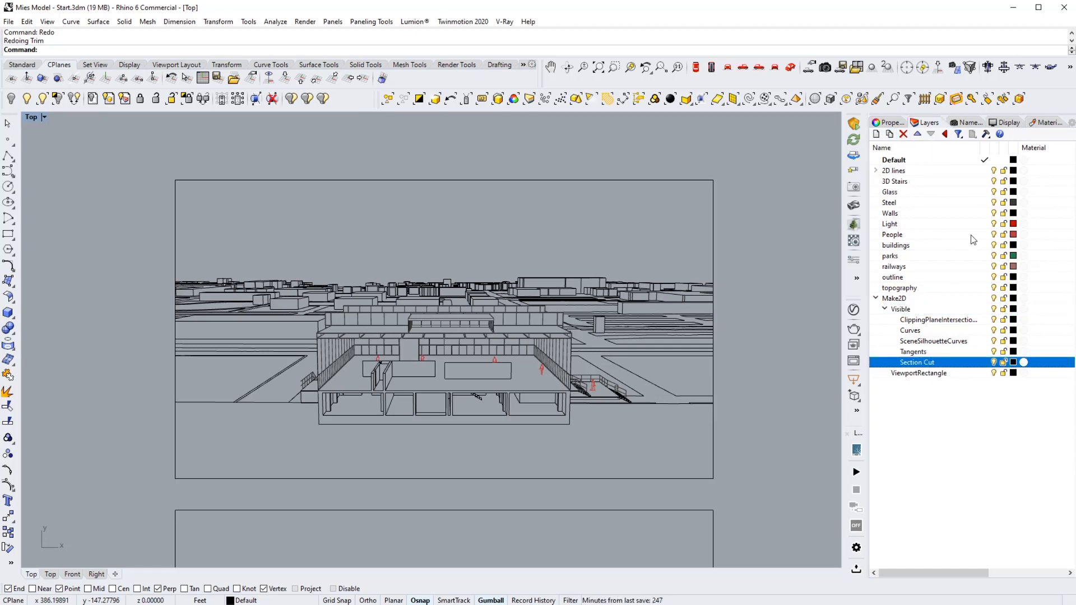
Add another layer named Outline alongside Section Cut.
{"action": "left_click", "coordinate": [875, 134]}
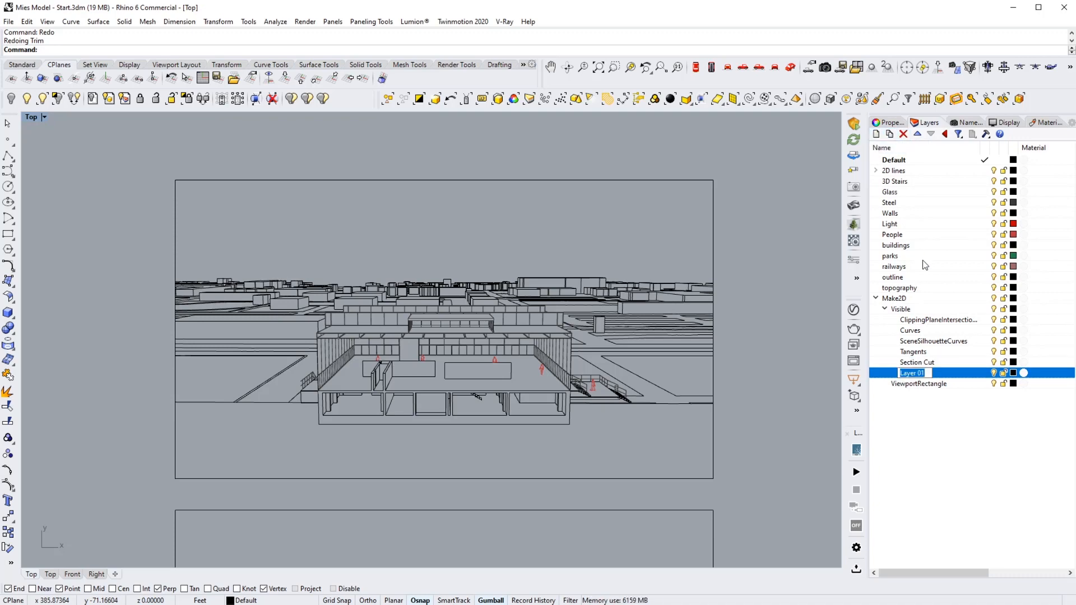
{"action": "type", "text": "Outline"}
{"action": "key", "text": "Return"}
Assign the extracted building outline curve to the new Outline layer.
{"action": "right_click_drag", "start_coordinate": [608, 443], "coordinate": [604, 224]}
{"action": "scroll", "coordinate": [579, 241], "scroll_direction": "down", "scroll_amount": 4}
{"action": "scroll", "coordinate": [567, 377], "scroll_direction": "up", "scroll_amount": 4}
{"action": "left_click", "coordinate": [575, 363]}
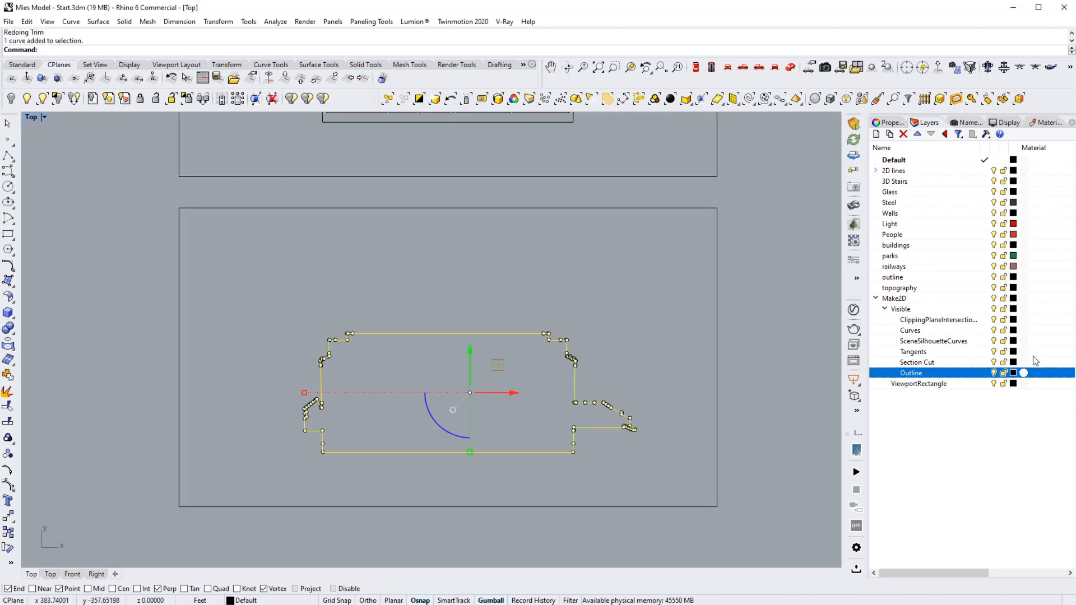
{"action": "right_click", "coordinate": [917, 378]}
{"action": "left_click", "coordinate": [959, 568]}
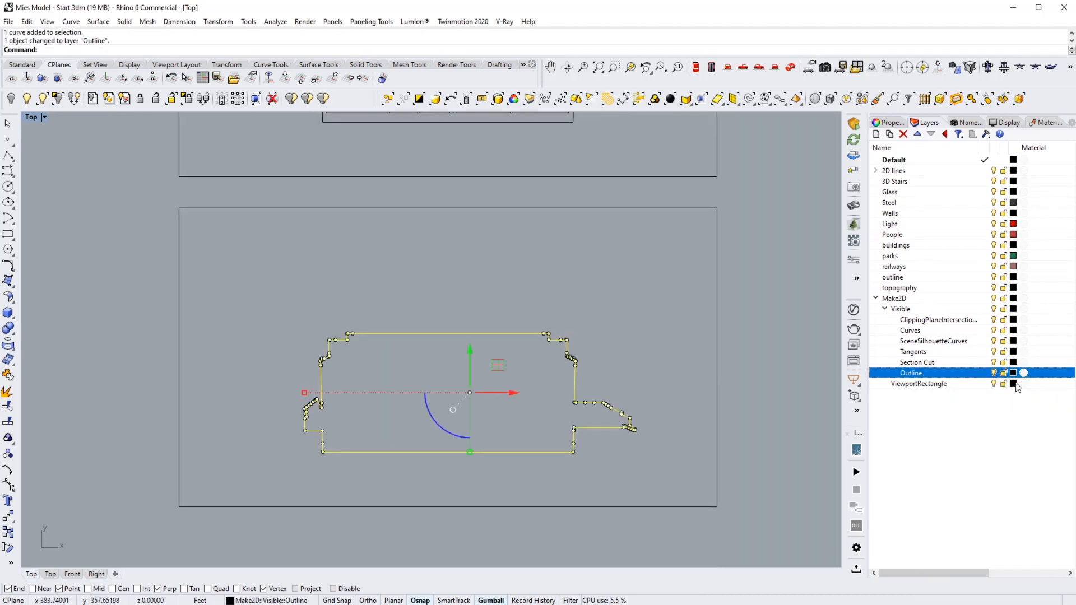
Set the Outline layer's colour to a dark teal with RGB 4, 113, 136.
{"action": "left_click", "coordinate": [1013, 374]}
{"action": "left_click", "coordinate": [542, 254]}
{"action": "left_click", "coordinate": [506, 272]}
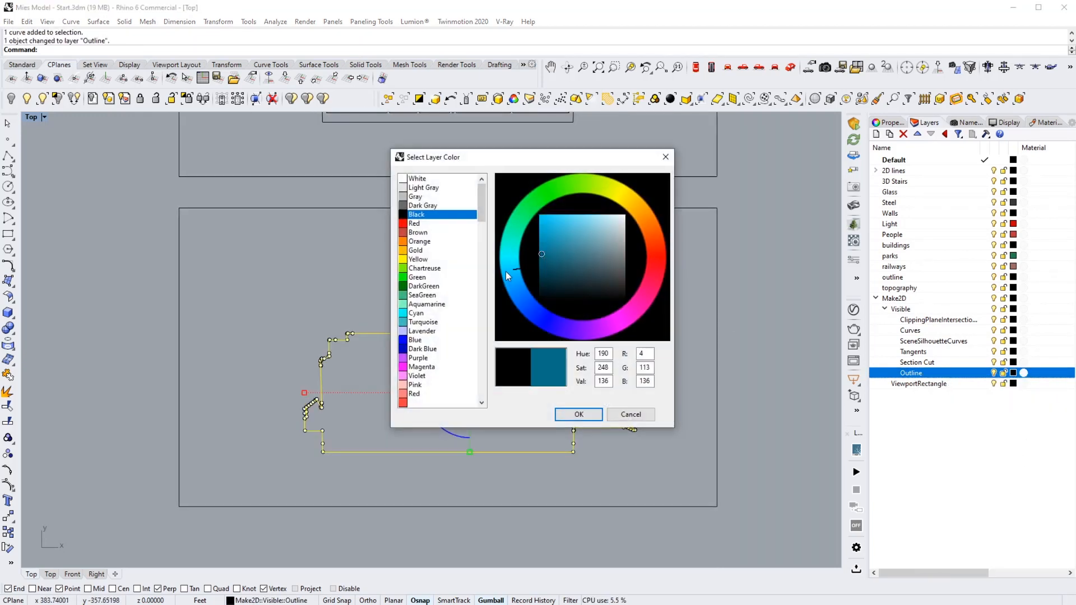
{"action": "left_click", "coordinate": [579, 414]}
{"action": "left_click", "coordinate": [364, 277]}
Use MatchProperties to give the frame rectangle around the outline the same layer and colour as the building outline.
{"action": "scroll", "coordinate": [445, 294], "scroll_direction": "down", "scroll_amount": 3}
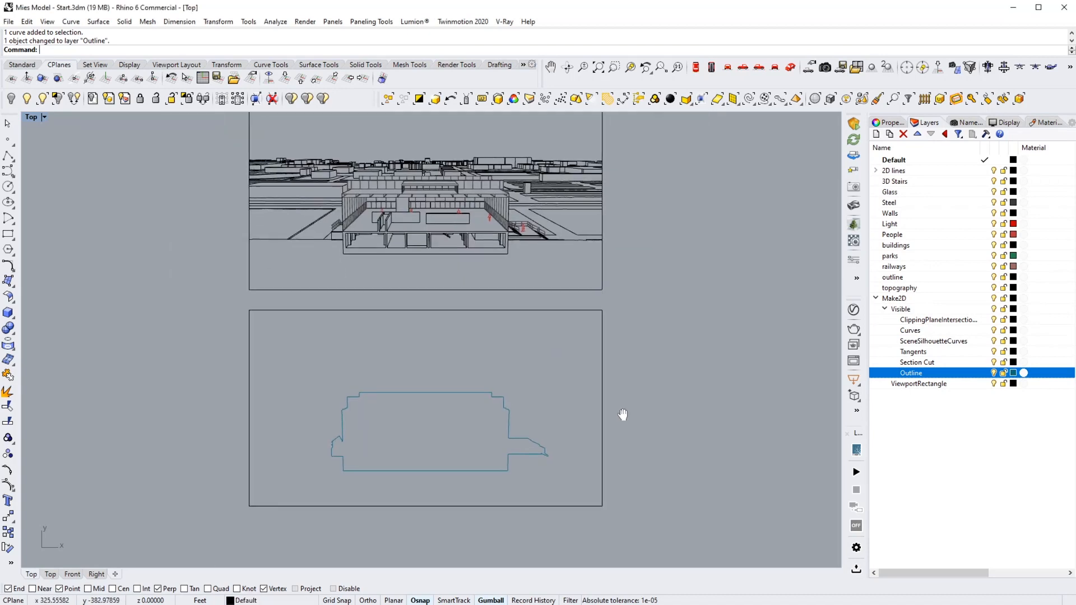
{"action": "right_click_drag", "start_coordinate": [624, 415], "coordinate": [623, 414]}
{"action": "left_click", "coordinate": [601, 398]}
{"action": "right_click_drag", "start_coordinate": [571, 380], "coordinate": [571, 348]}
{"action": "type", "text": "ma"}
{"action": "key", "text": "Return"}
{"action": "left_click", "coordinate": [501, 369]}
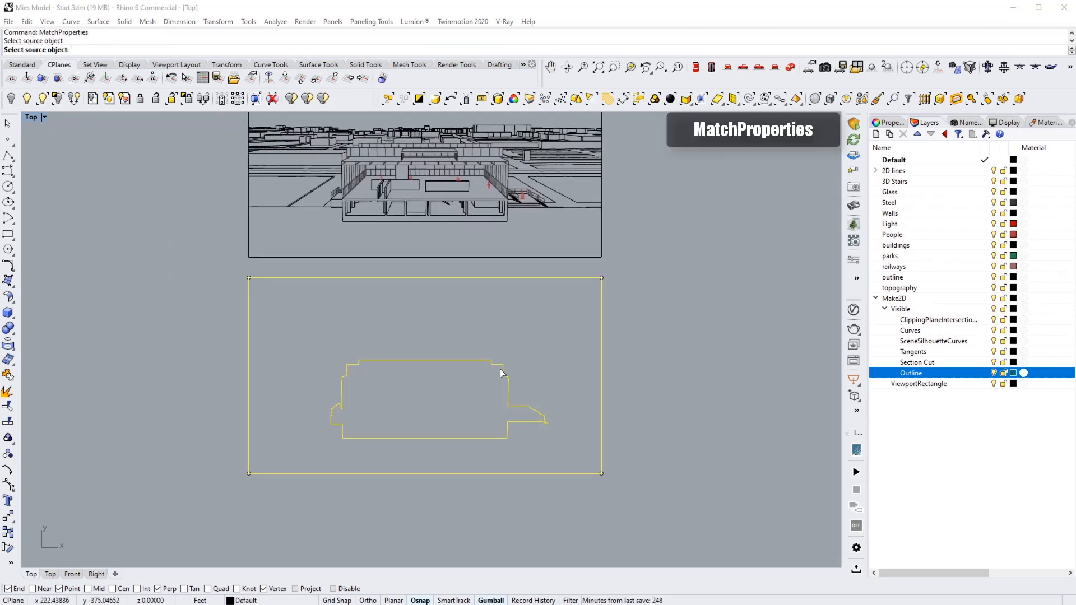
{"action": "left_click", "coordinate": [500, 369]}
{"action": "scroll", "coordinate": [486, 321], "scroll_direction": "up", "scroll_amount": 5}
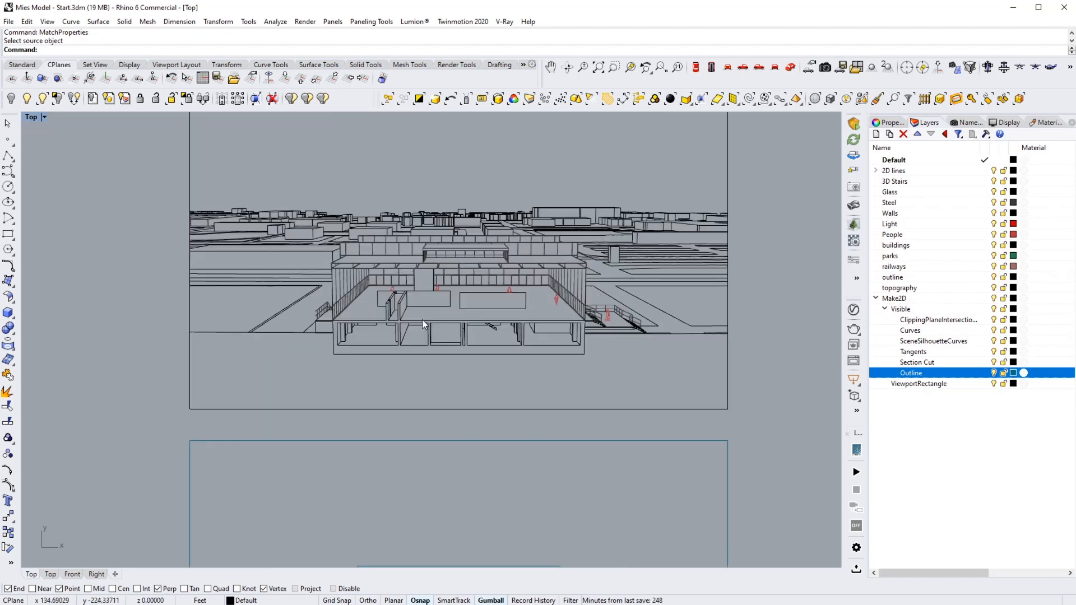
Set the Section Cut layer's colour to dark red and make it the current layer.
{"action": "right_click_drag", "start_coordinate": [464, 305], "coordinate": [457, 339]}
{"action": "left_click", "coordinate": [1013, 362]}
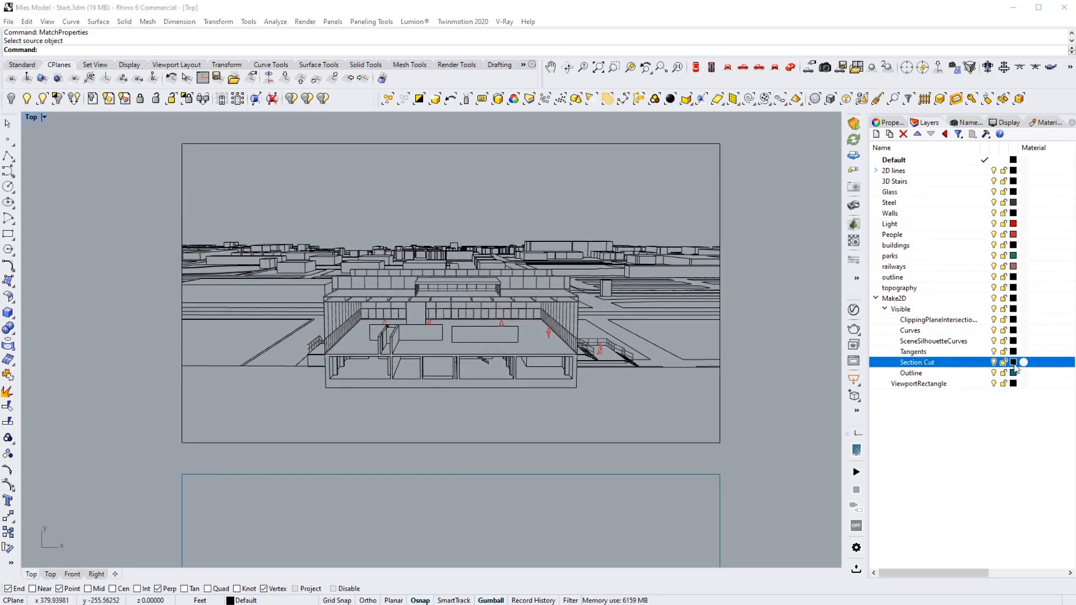
{"action": "left_click_drag", "start_coordinate": [565, 255], "coordinate": [558, 253]}
{"action": "left_click", "coordinate": [578, 415]}
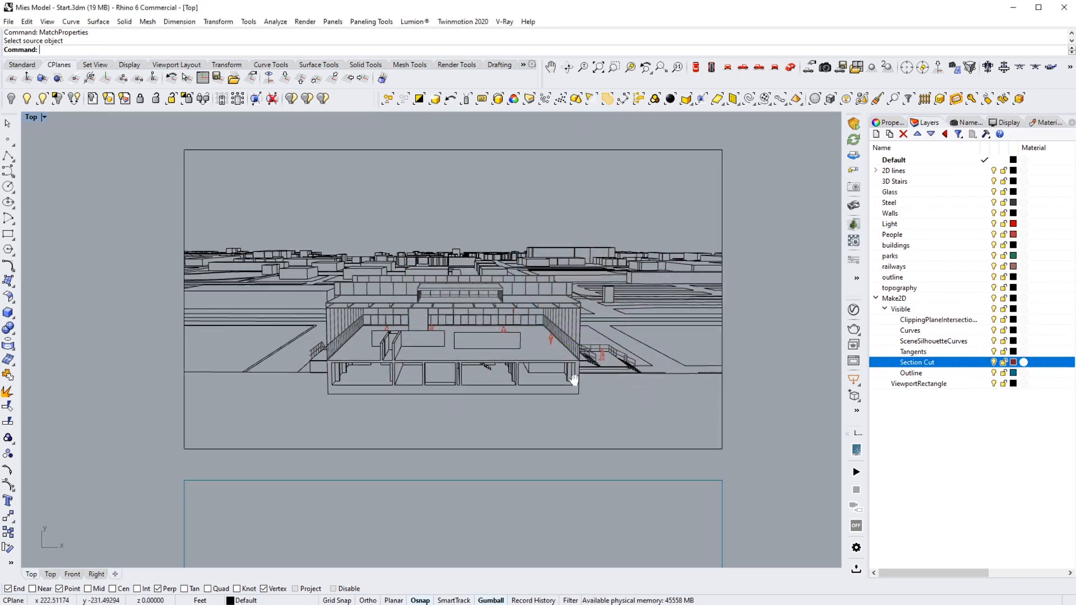
{"action": "left_click", "coordinate": [978, 363]}
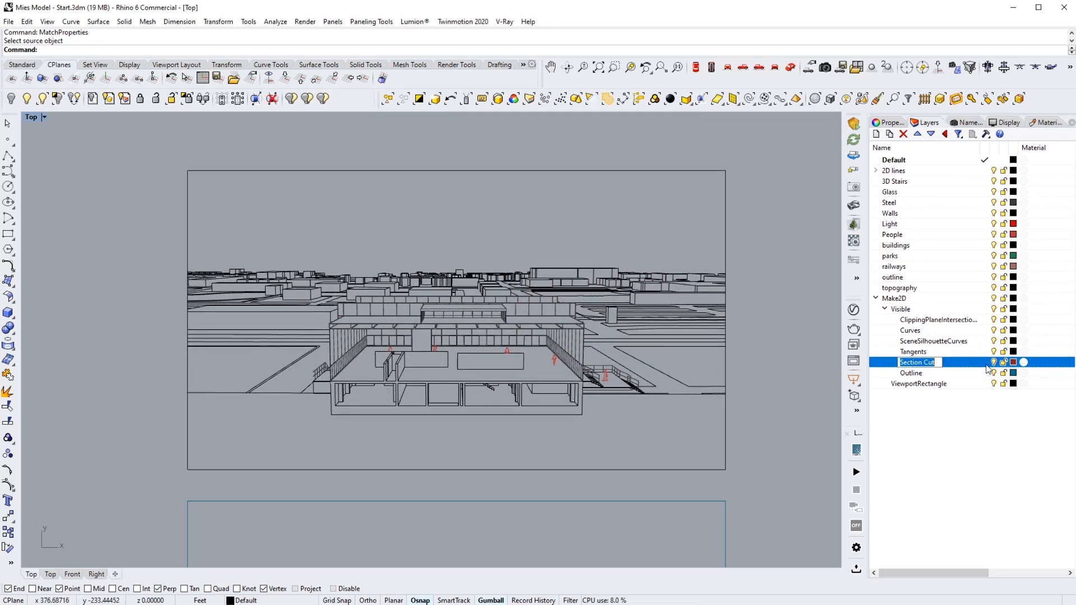
{"action": "left_click", "coordinate": [985, 362]}
Extract the building's section cut region from the main linework with CurveBoolean, keeping the input curves and placing the result on the Section Cut layer.
{"action": "type", "text": "C"}
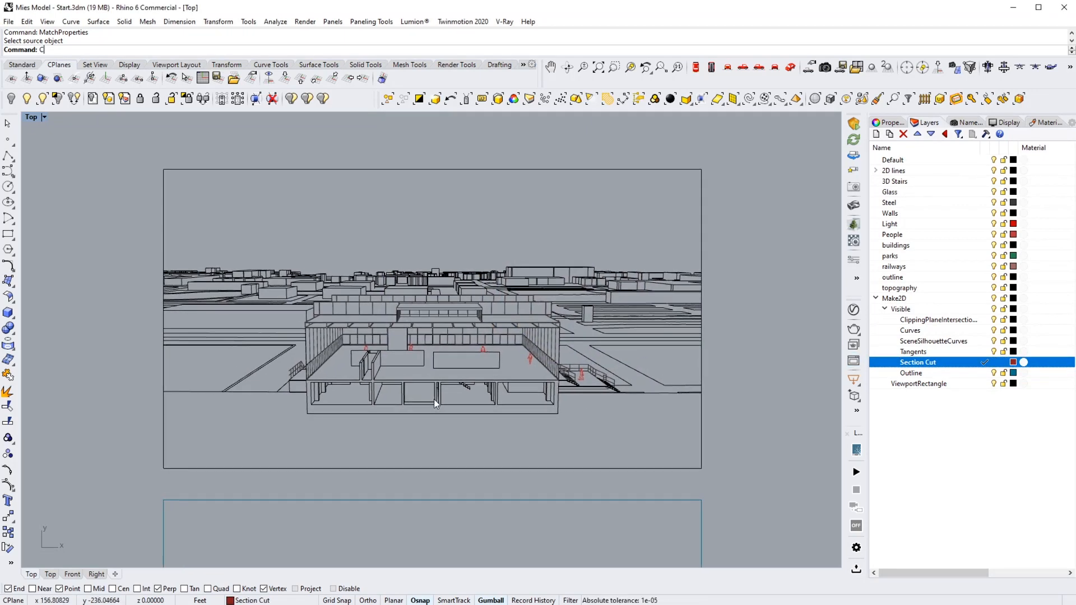
{"action": "type", "text": "urveB"}
{"action": "key", "text": "Return"}
{"action": "left_click_drag", "start_coordinate": [604, 435], "coordinate": [225, 254]}
{"action": "key", "text": "Return"}
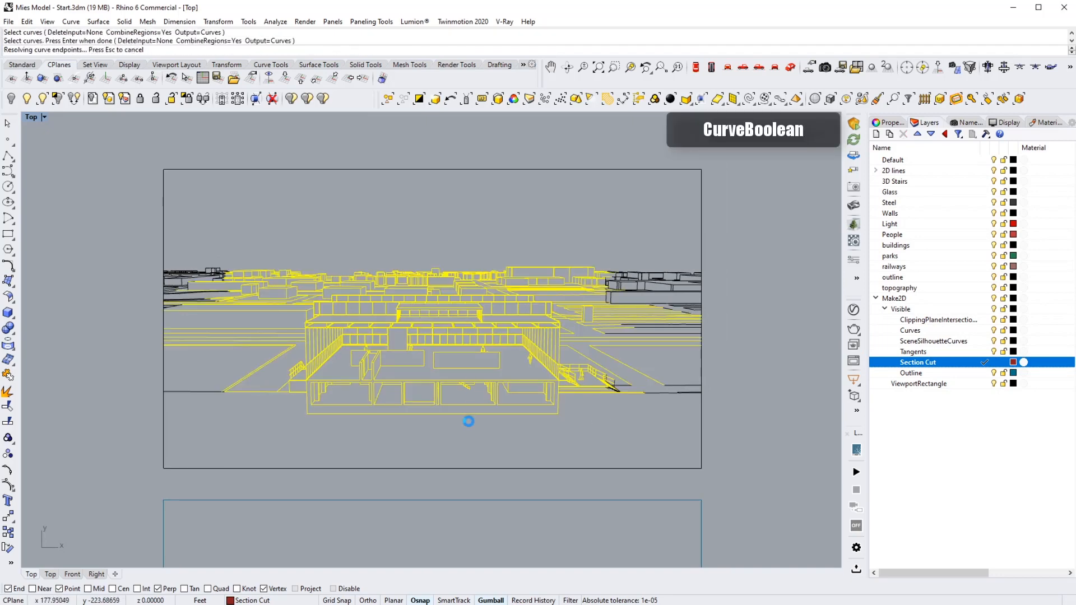
{"action": "scroll", "coordinate": [464, 316], "scroll_direction": "up", "scroll_amount": 5}
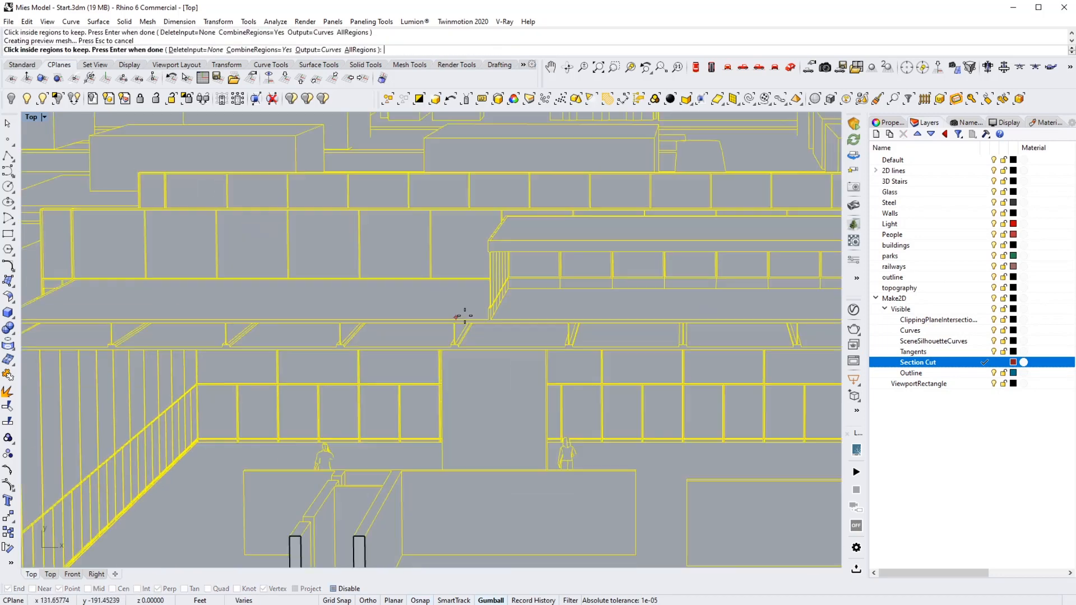
{"action": "scroll", "coordinate": [486, 282], "scroll_direction": "up", "scroll_amount": 8}
{"action": "left_click", "coordinate": [503, 197]}
{"action": "scroll", "coordinate": [402, 344], "scroll_direction": "down", "scroll_amount": 15}
{"action": "key", "text": "Return"}
{"action": "scroll", "coordinate": [454, 377], "scroll_direction": "down", "scroll_amount": 4}
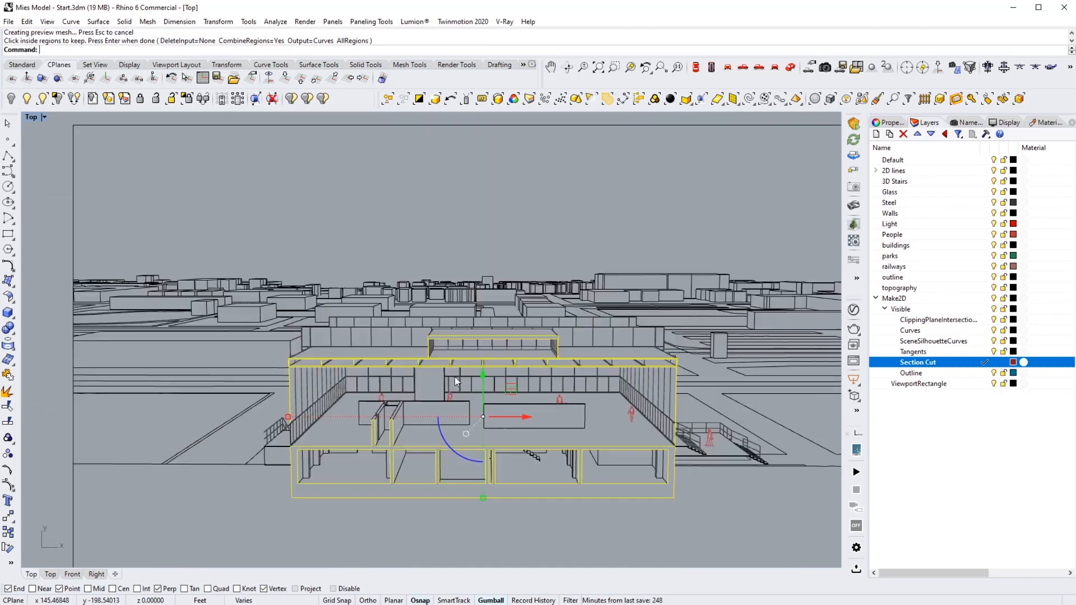
{"action": "scroll", "coordinate": [455, 376], "scroll_direction": "down", "scroll_amount": 5}
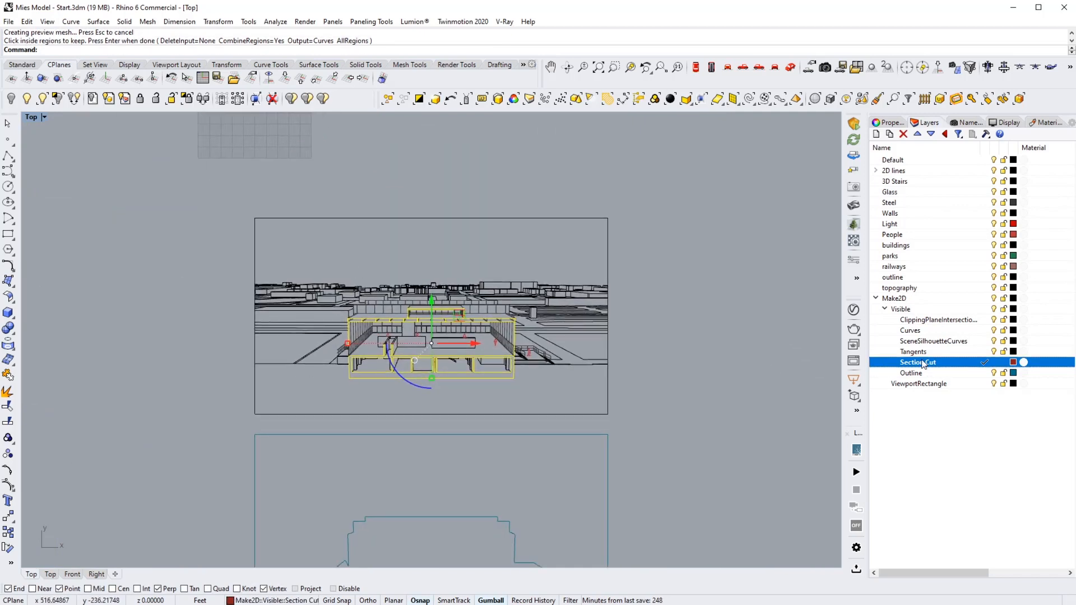
{"action": "right_click_drag", "start_coordinate": [442, 387], "coordinate": [440, 345]}
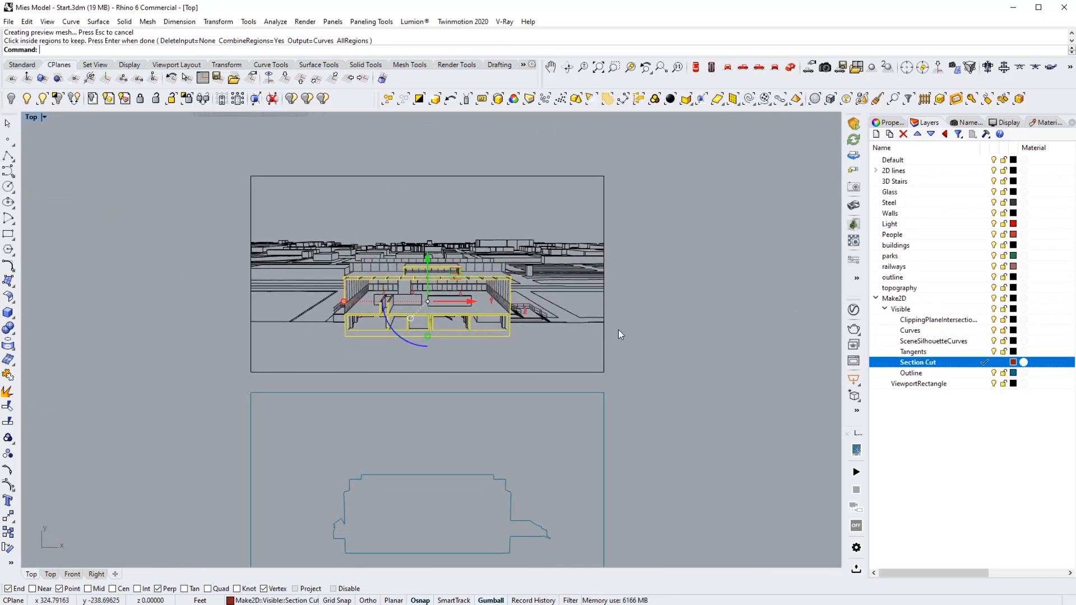
{"action": "key", "text": "Escape"}
Copy all Section Cut curves together with the main drawing's frame rectangle straight down below the outline drawing.
{"action": "scroll", "coordinate": [465, 336], "scroll_direction": "up", "scroll_amount": 4}
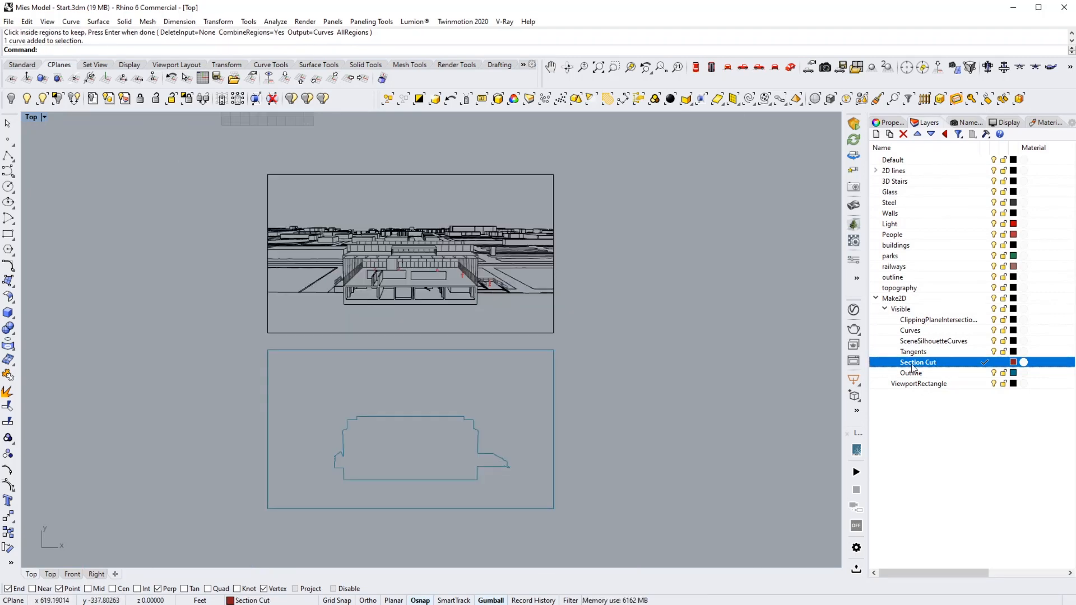
{"action": "right_click", "coordinate": [912, 367]}
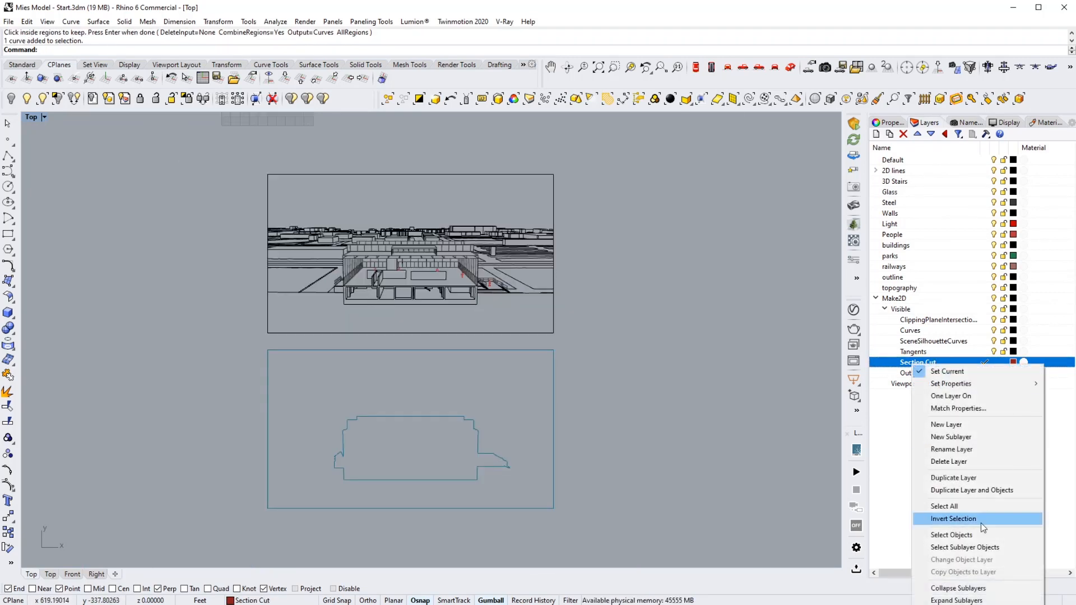
{"action": "left_click", "coordinate": [967, 534]}
{"action": "right_click_drag", "start_coordinate": [558, 322], "coordinate": [536, 311]}
{"action": "left_click", "coordinate": [533, 309], "text": "shift"}
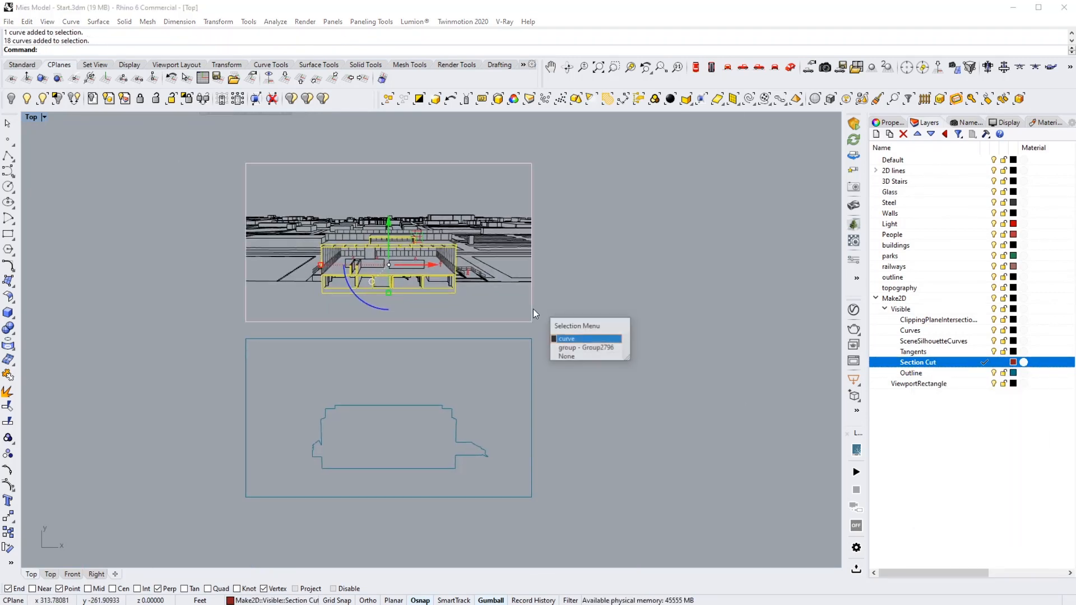
{"action": "left_click", "coordinate": [556, 338]}
{"action": "type", "text": "copy"}
{"action": "key", "text": "Return"}
{"action": "left_click", "coordinate": [531, 322]}
{"action": "scroll", "coordinate": [531, 323], "scroll_direction": "down", "scroll_amount": 6}
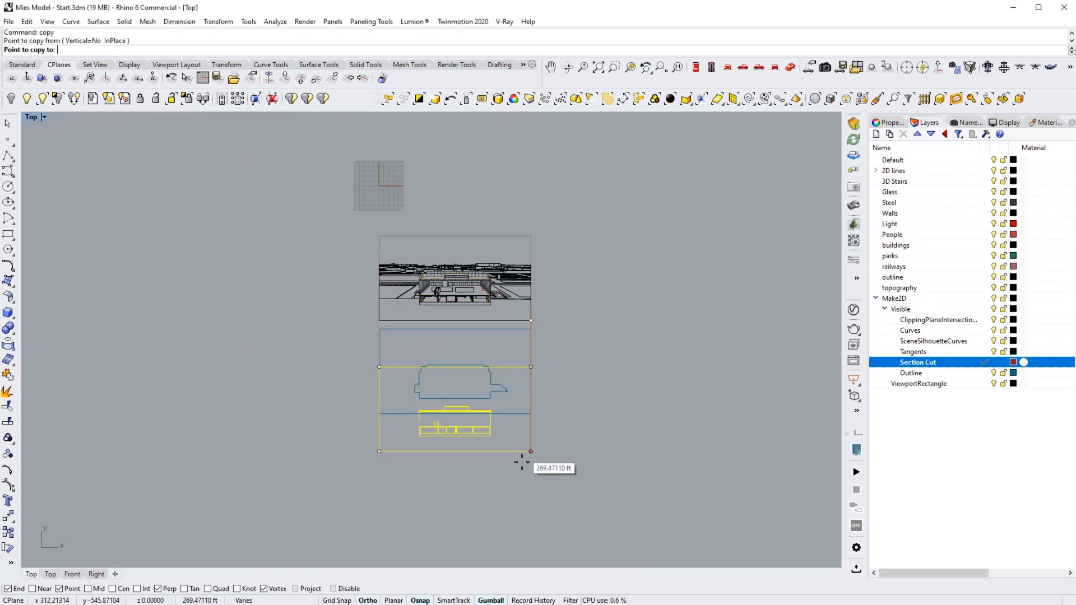
{"action": "left_click", "coordinate": [532, 514]}
{"action": "key", "text": "Return"}
{"action": "key", "text": "Escape"}
Use MatchProperties to give the copied frame rectangle the same layer and colour as the section cut curves.
{"action": "right_click_drag", "start_coordinate": [505, 467], "coordinate": [512, 409]}
{"action": "scroll", "coordinate": [512, 414], "scroll_direction": "up", "scroll_amount": 3}
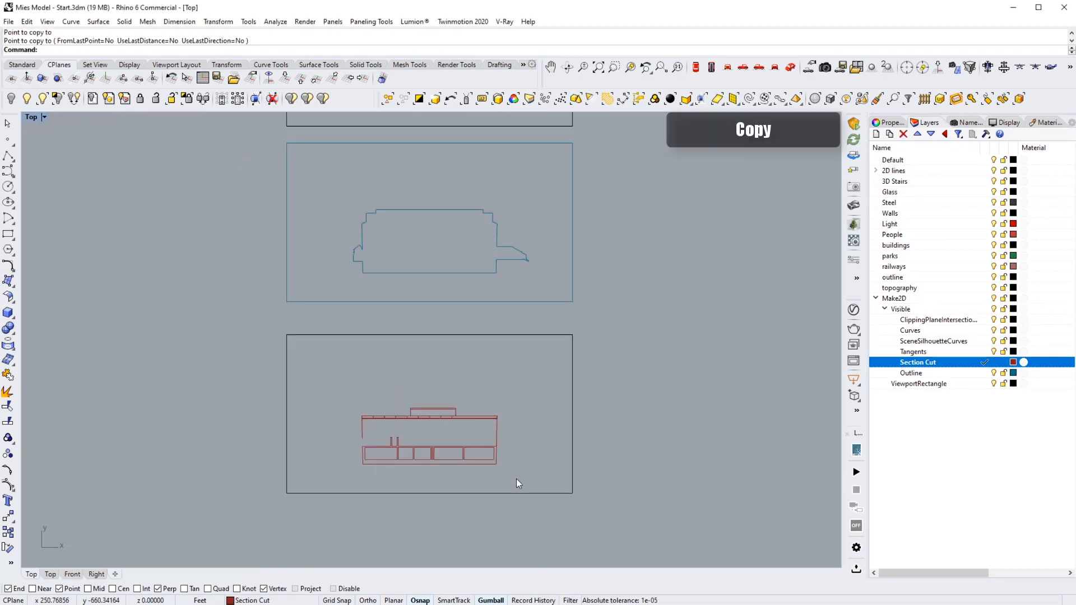
{"action": "left_click_drag", "start_coordinate": [516, 477], "coordinate": [330, 391]}
{"action": "left_click_drag", "start_coordinate": [598, 384], "coordinate": [529, 365]}
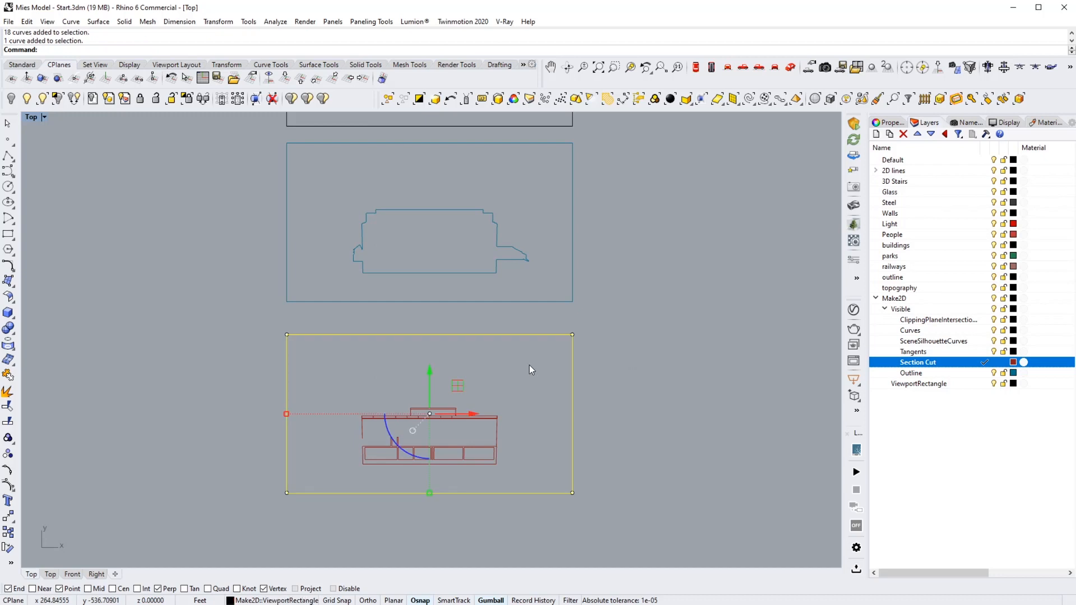
{"action": "type", "text": "MatchProperties"}
{"action": "key", "text": "Return"}
{"action": "left_click", "coordinate": [485, 420]}
Examine the main linework, the outline and the section cut drawings stacked in their matching frames.
{"action": "right_click_drag", "start_coordinate": [495, 363], "coordinate": [462, 409]}
{"action": "scroll", "coordinate": [463, 409], "scroll_direction": "down", "scroll_amount": 4}
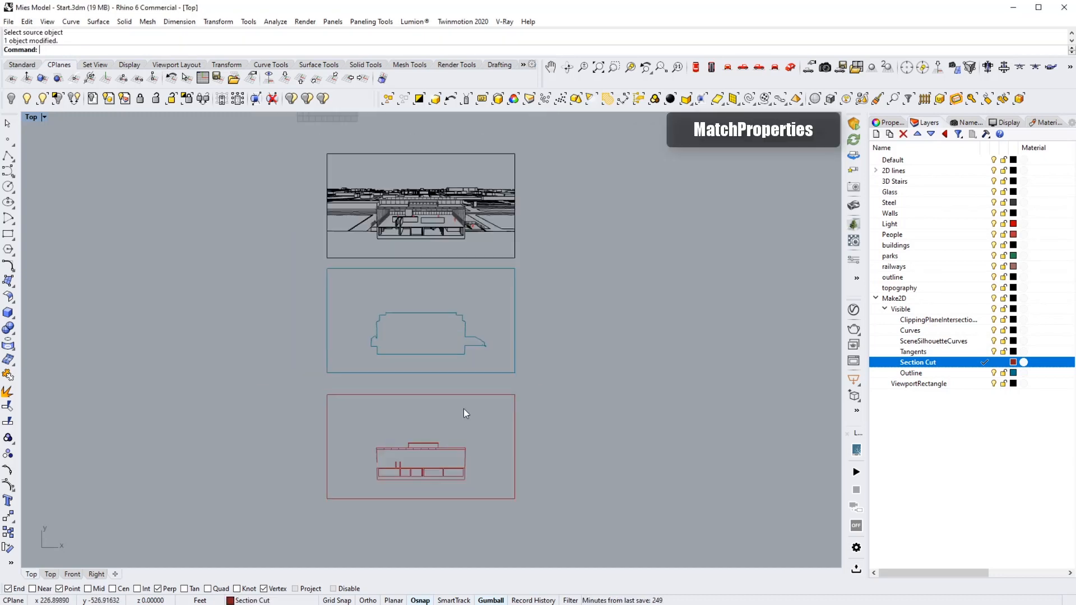
{"action": "scroll", "coordinate": [432, 215], "scroll_direction": "up", "scroll_amount": 4}
{"action": "right_click_drag", "start_coordinate": [432, 243], "coordinate": [444, 258]}
{"action": "scroll", "coordinate": [494, 371], "scroll_direction": "down", "scroll_amount": 4}
{"action": "right_click_drag", "start_coordinate": [494, 372], "coordinate": [485, 331]}
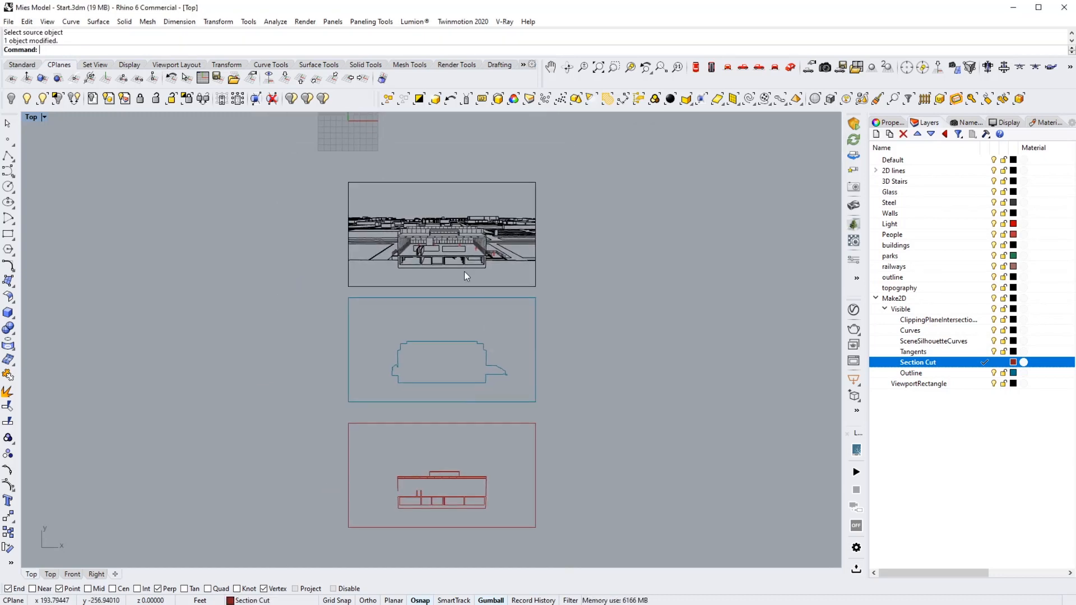
{"action": "scroll", "coordinate": [441, 250], "scroll_direction": "up", "scroll_amount": 4}
{"action": "scroll", "coordinate": [510, 395], "scroll_direction": "down", "scroll_amount": 4}
{"action": "mouse_move", "coordinate": [508, 367]}
{"action": "right_mouse_down"}
{"action": "mouse_move", "coordinate": [509, 307]}
{"action": "mouse_move", "coordinate": [505, 321]}
{"action": "mouse_move", "coordinate": [487, 310]}
{"action": "right_mouse_up"}
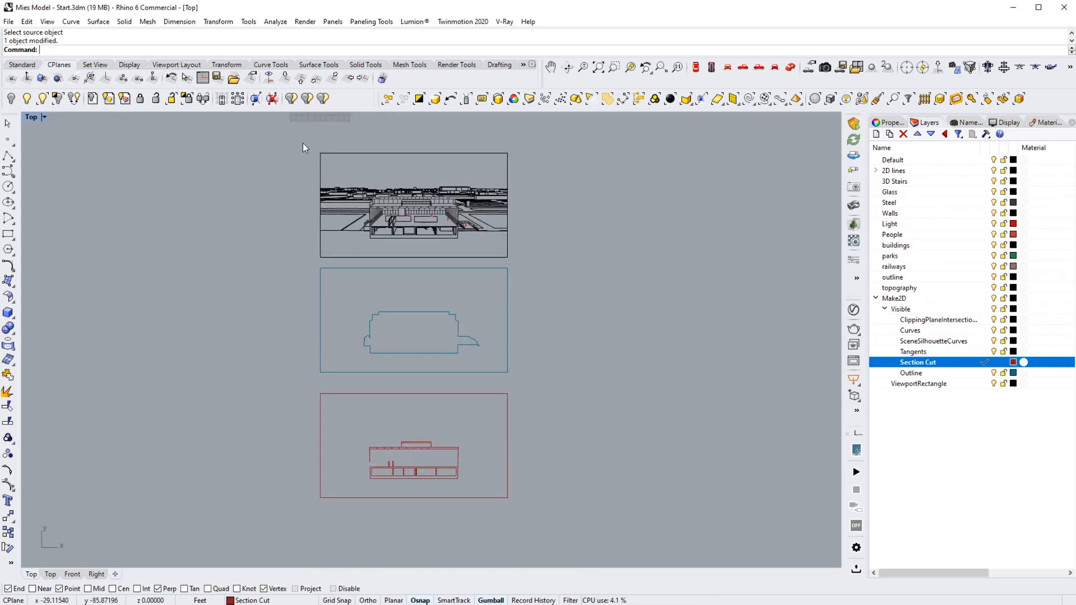
Export the framed main linework as an Adobe Illustrator file named Make 2D Main, using a snapshot of the current view.
{"action": "mouse_move", "coordinate": [302, 143]}
{"action": "left_mouse_down"}
{"action": "mouse_move", "coordinate": [456, 212]}
{"action": "mouse_move", "coordinate": [523, 262]}
{"action": "left_mouse_up"}
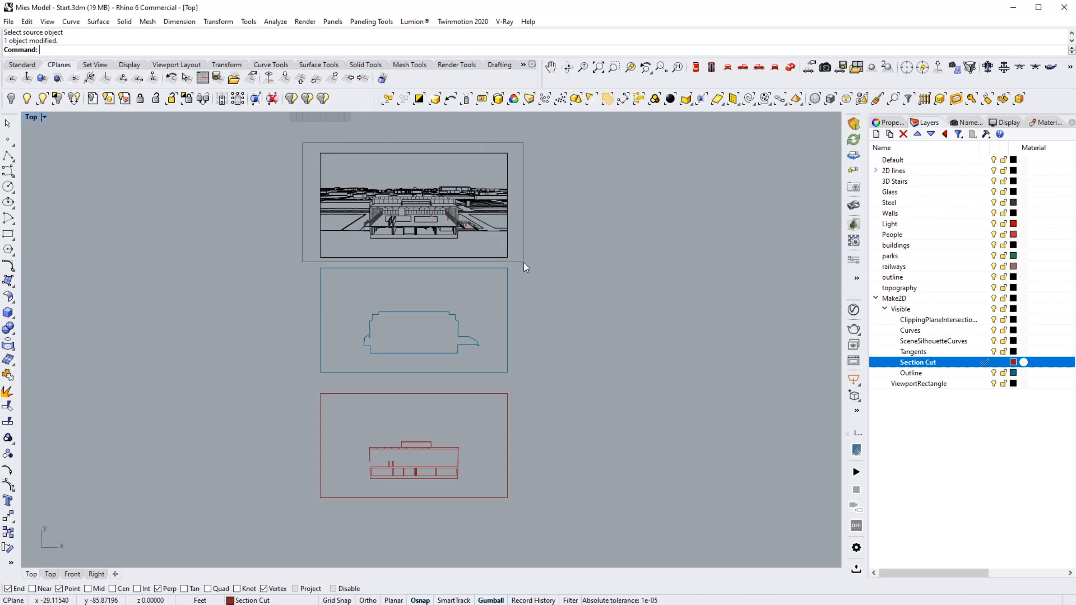
{"action": "left_click_drag", "start_coordinate": [523, 263], "coordinate": [523, 262]}
{"action": "left_click", "coordinate": [8, 23]}
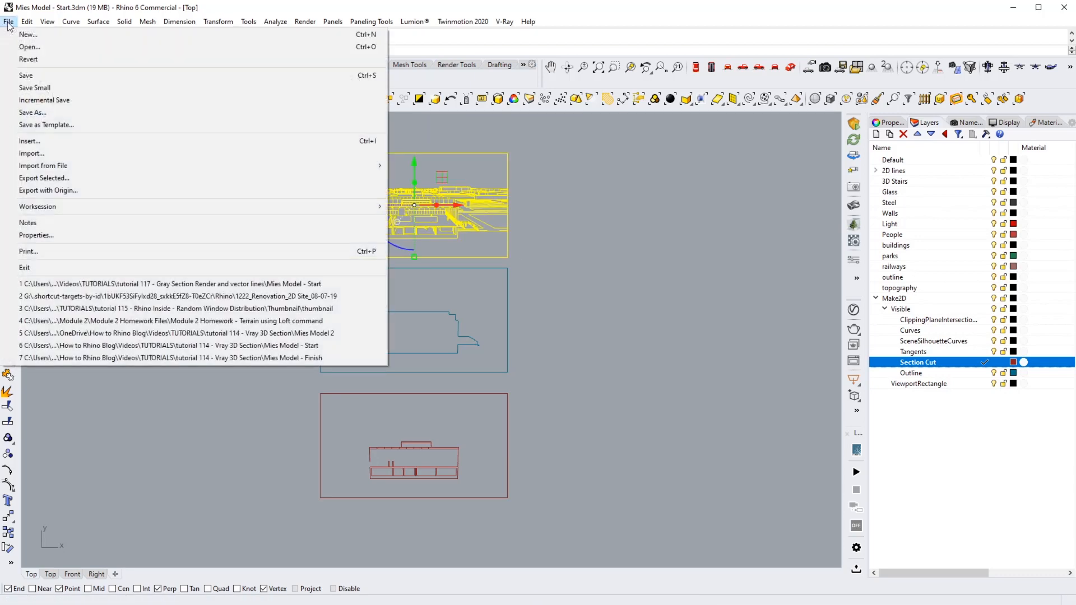
{"action": "left_click", "coordinate": [52, 178]}
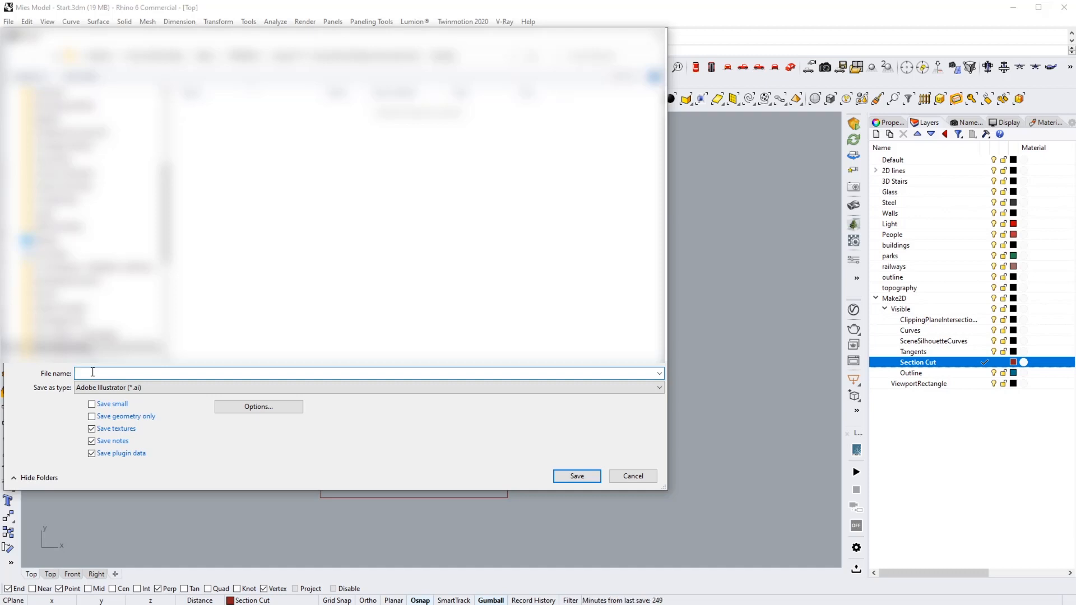
{"action": "type", "text": "Make 2D Main"}
{"action": "key", "text": "Return"}
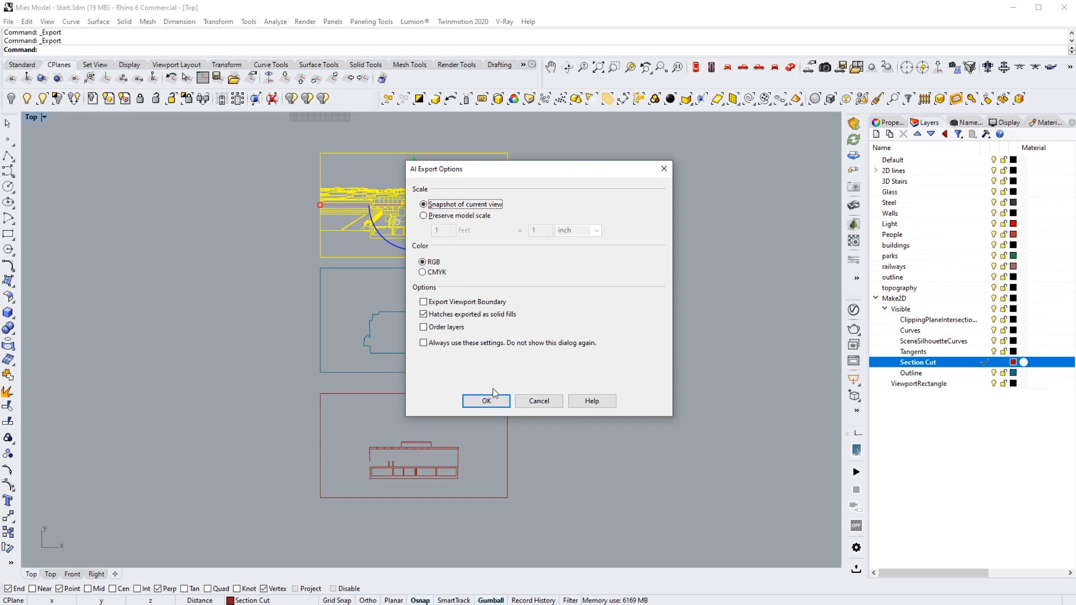
{"action": "left_click", "coordinate": [488, 401]}
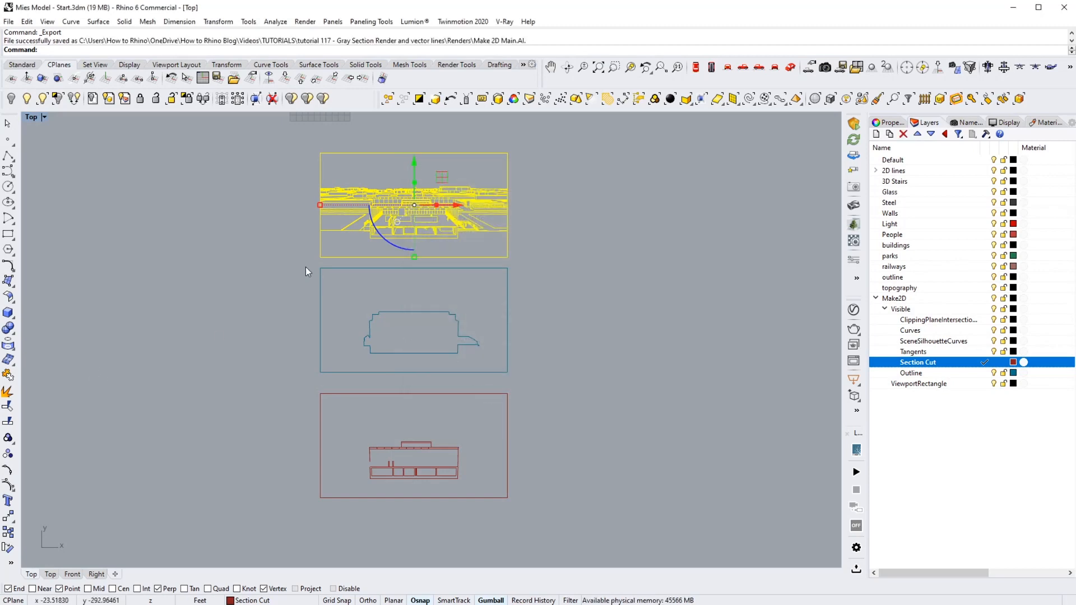
Export the building outline and its frame as an Adobe Illustrator file named Outline, accepting the same export options.
{"action": "mouse_move", "coordinate": [306, 268]}
{"action": "left_mouse_down"}
{"action": "mouse_move", "coordinate": [471, 344]}
{"action": "mouse_move", "coordinate": [520, 382]}
{"action": "left_mouse_up"}
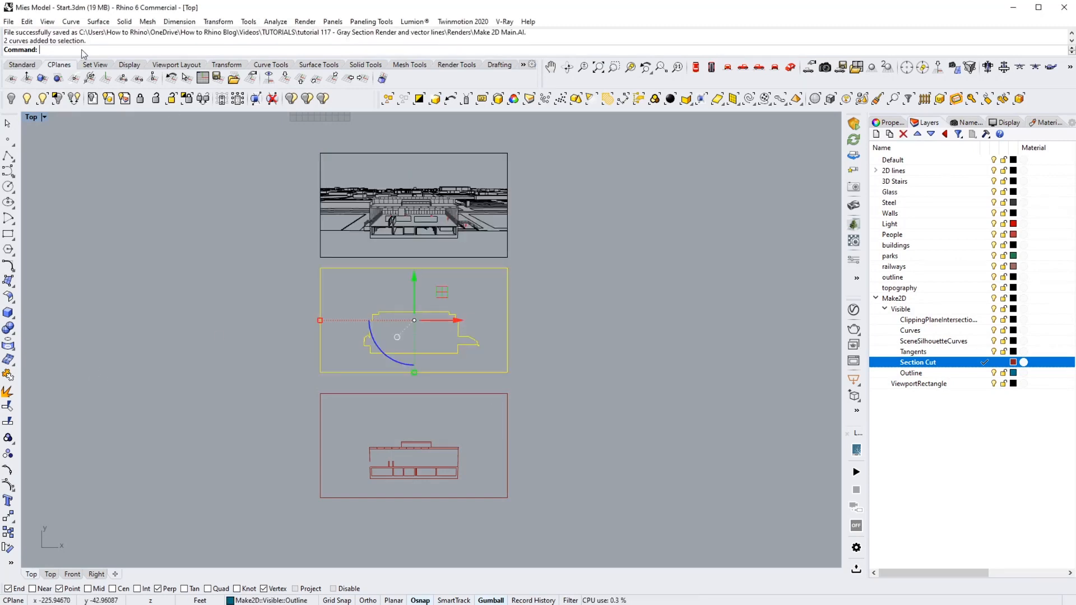
{"action": "left_click", "coordinate": [9, 21]}
{"action": "left_click", "coordinate": [34, 175]}
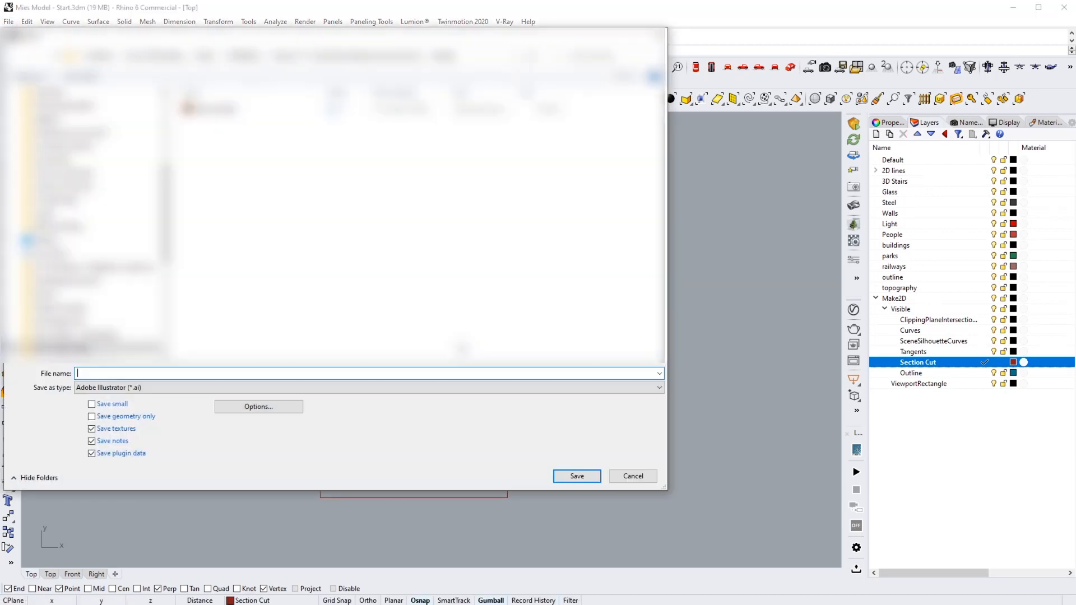
{"action": "type", "text": "Outline"}
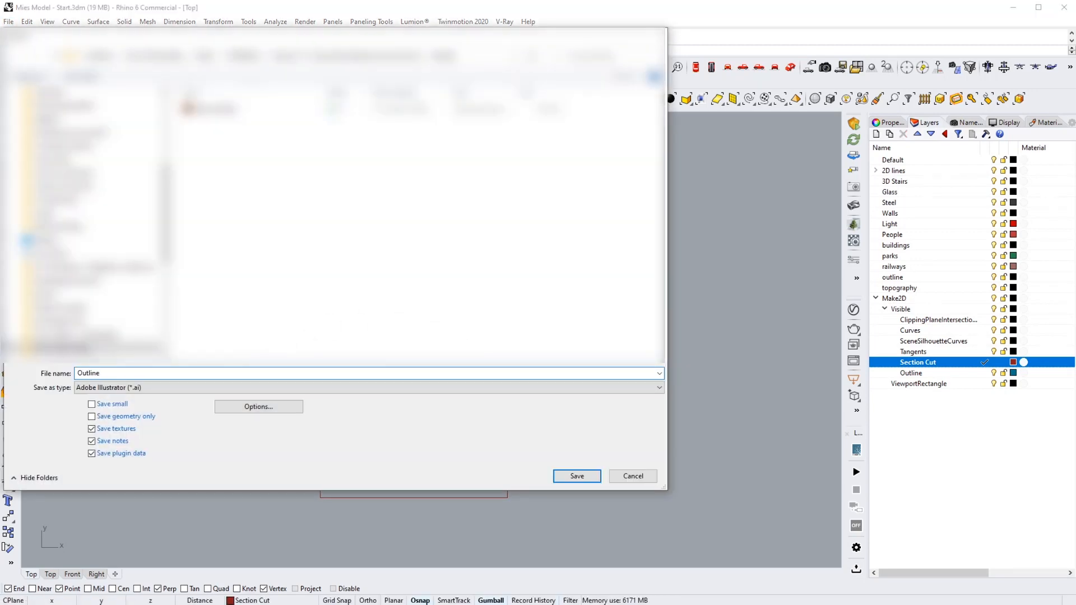
{"action": "key", "text": "Return"}
{"action": "left_click", "coordinate": [487, 395]}
Export the section cut curves and their frame as an Adobe Illustrator file named Section Cut, using a snapshot of the current view.
{"action": "left_click_drag", "start_coordinate": [279, 379], "coordinate": [532, 520]}
{"action": "left_click", "coordinate": [9, 21]}
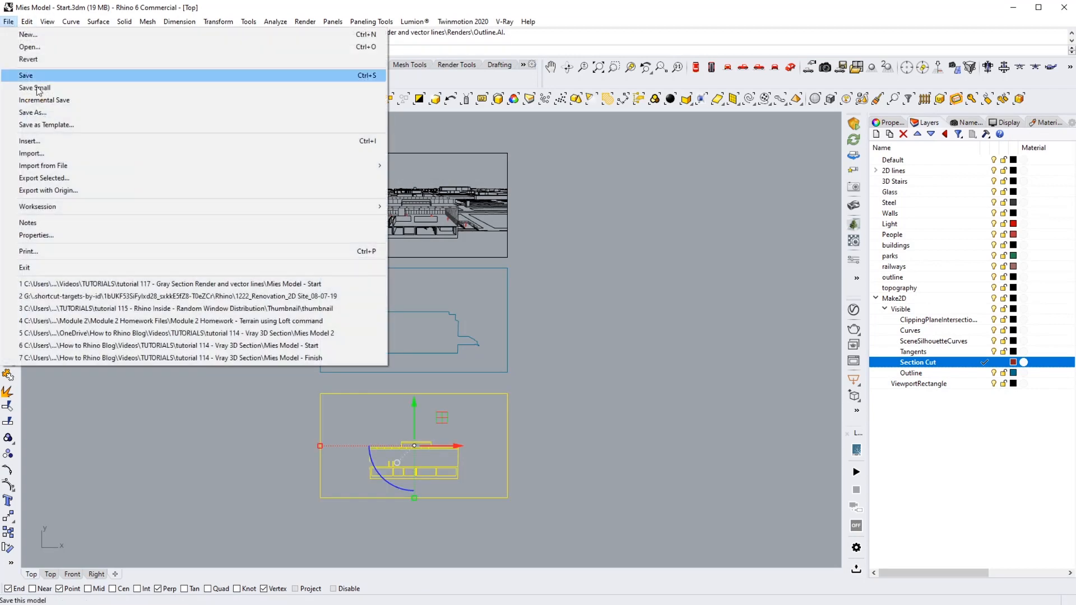
{"action": "left_click", "coordinate": [45, 178]}
{"action": "type", "text": "Secti"}
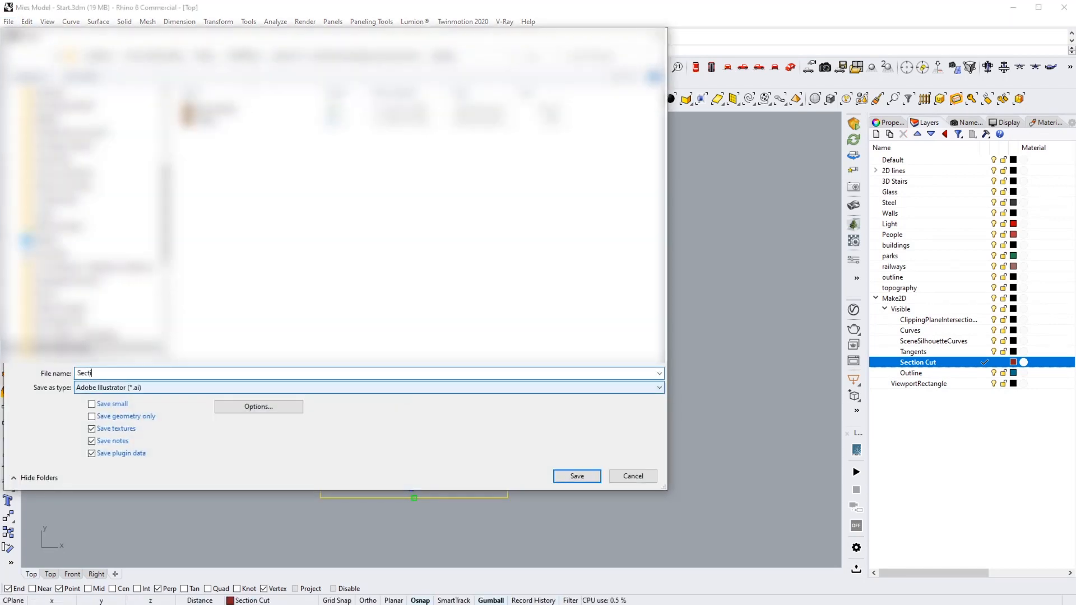
{"action": "type", "text": "on Cut"}
{"action": "key", "text": "Return"}
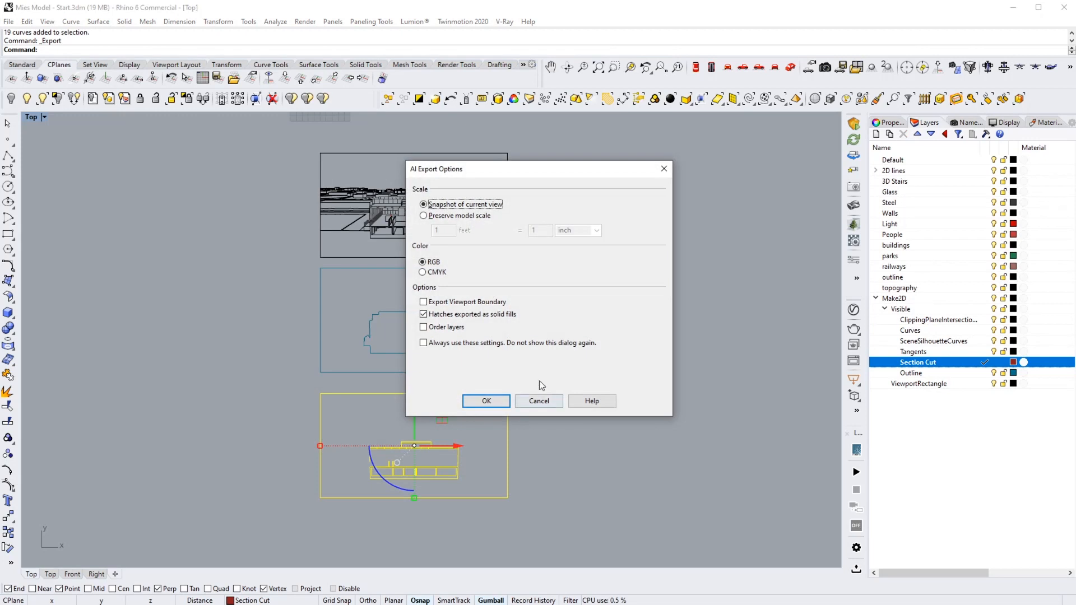
{"action": "left_click", "coordinate": [486, 402]}
{"action": "left_click", "coordinate": [593, 337]}
Switch to the perspective view and bring the Mies building within the site model into close view.
{"action": "right_click_drag", "start_coordinate": [636, 341], "coordinate": [416, 356]}
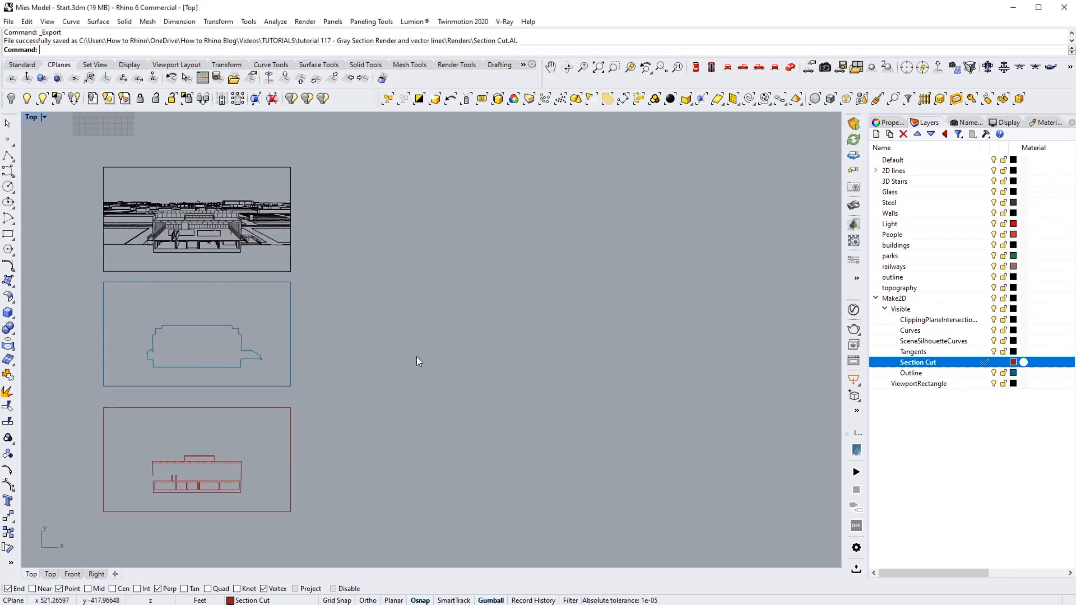
{"action": "scroll", "coordinate": [416, 357], "scroll_direction": "down", "scroll_amount": 5}
{"action": "scroll", "coordinate": [314, 340], "scroll_direction": "up", "scroll_amount": 4}
{"action": "right_click_drag", "start_coordinate": [520, 320], "coordinate": [376, 380]}
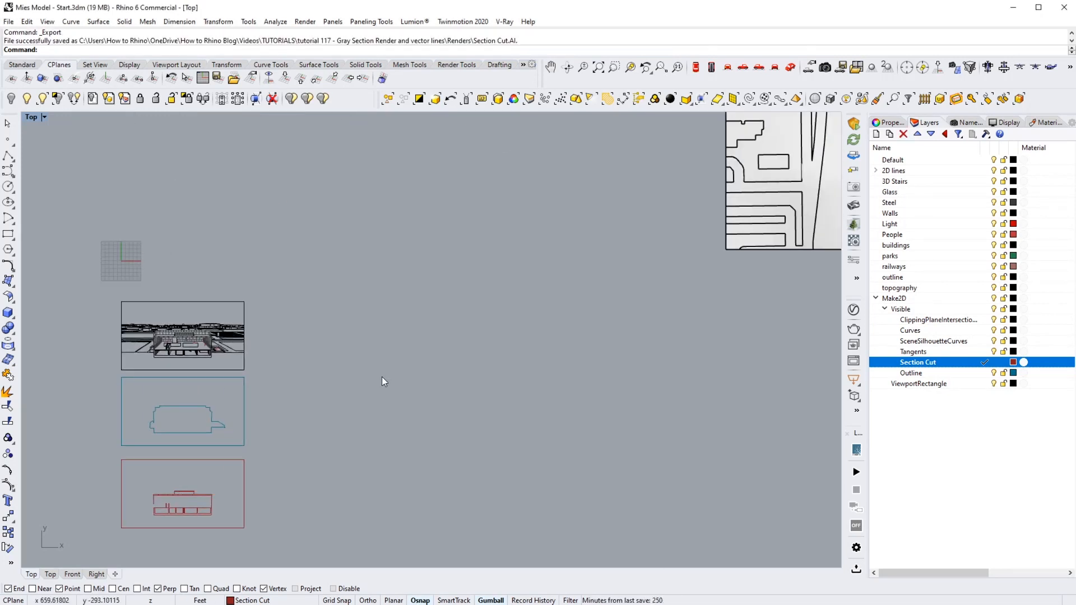
{"action": "right_click_drag", "start_coordinate": [514, 322], "coordinate": [499, 341]}
{"action": "scroll", "coordinate": [469, 368], "scroll_direction": "down", "scroll_amount": 5}
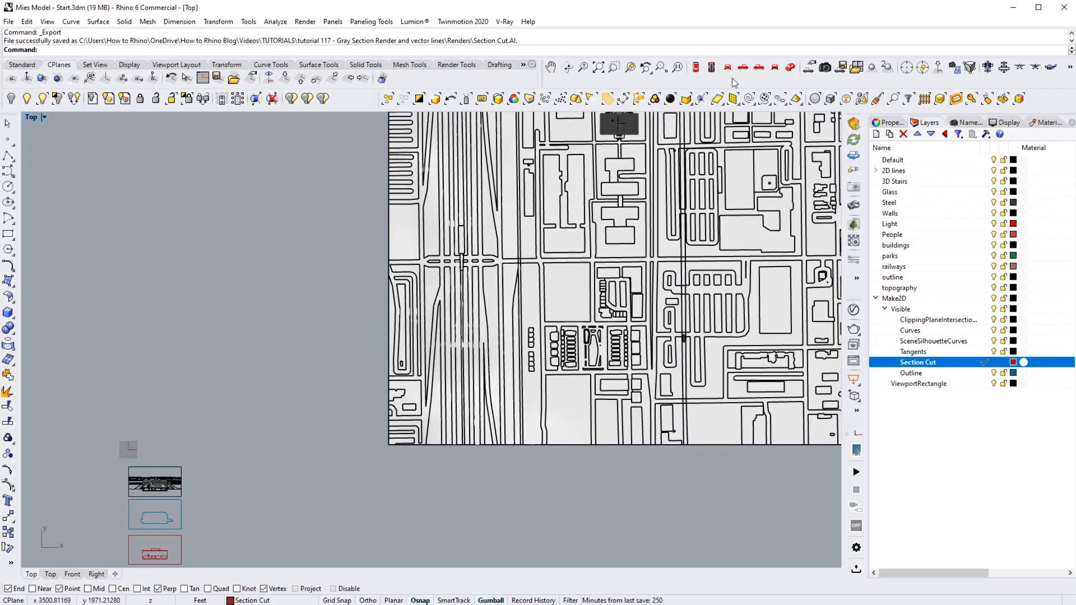
{"action": "left_click", "coordinate": [790, 68]}
{"action": "scroll", "coordinate": [596, 324], "scroll_direction": "up", "scroll_amount": 5}
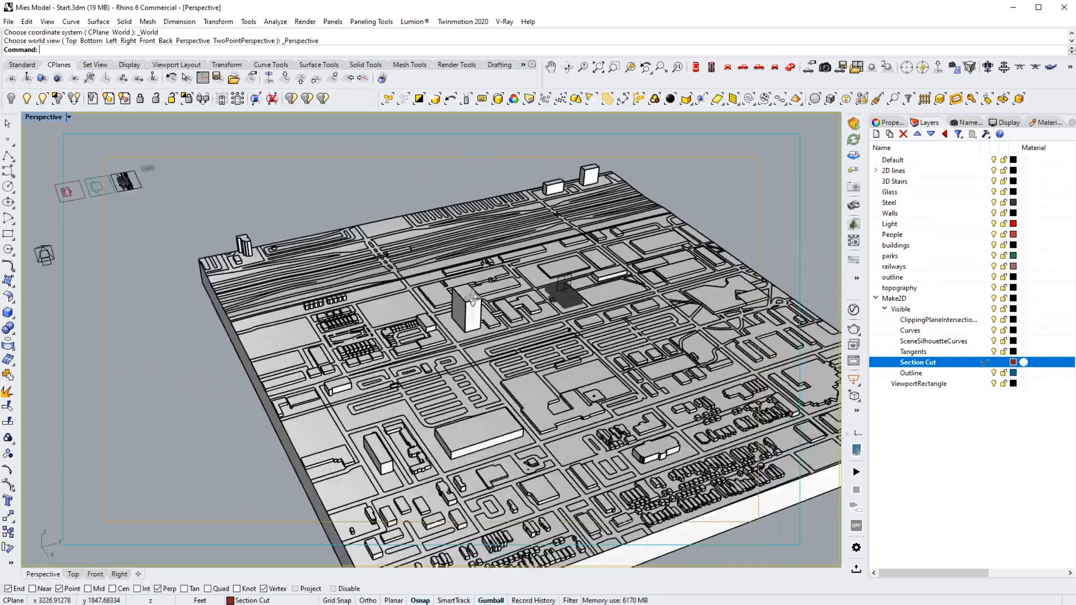
{"action": "scroll", "coordinate": [595, 324], "scroll_direction": "up", "scroll_amount": 5}
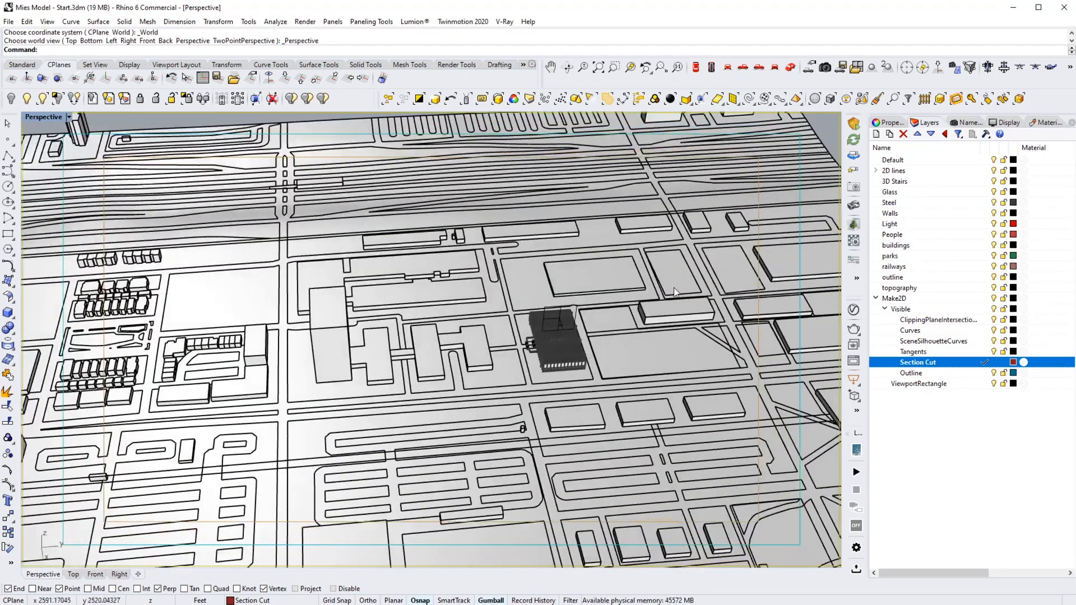
{"action": "scroll", "coordinate": [561, 297], "scroll_direction": "up", "scroll_amount": 4}
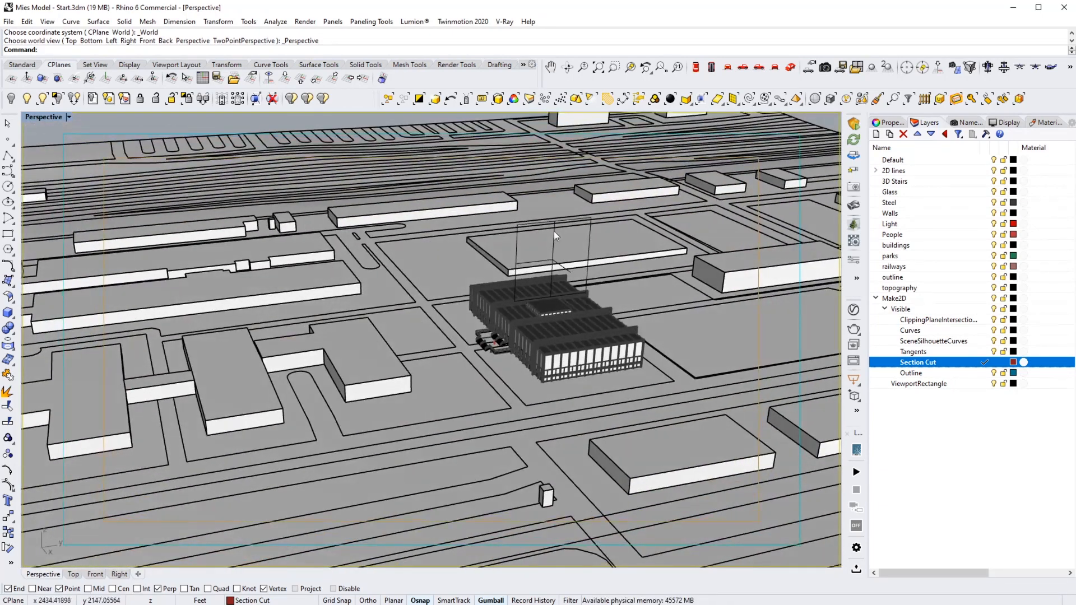
Enable the V-Ray clipping plane in the perspective viewport and restore the saved 3D section view.
{"action": "left_click", "coordinate": [555, 241]}
{"action": "left_click", "coordinate": [888, 122]}
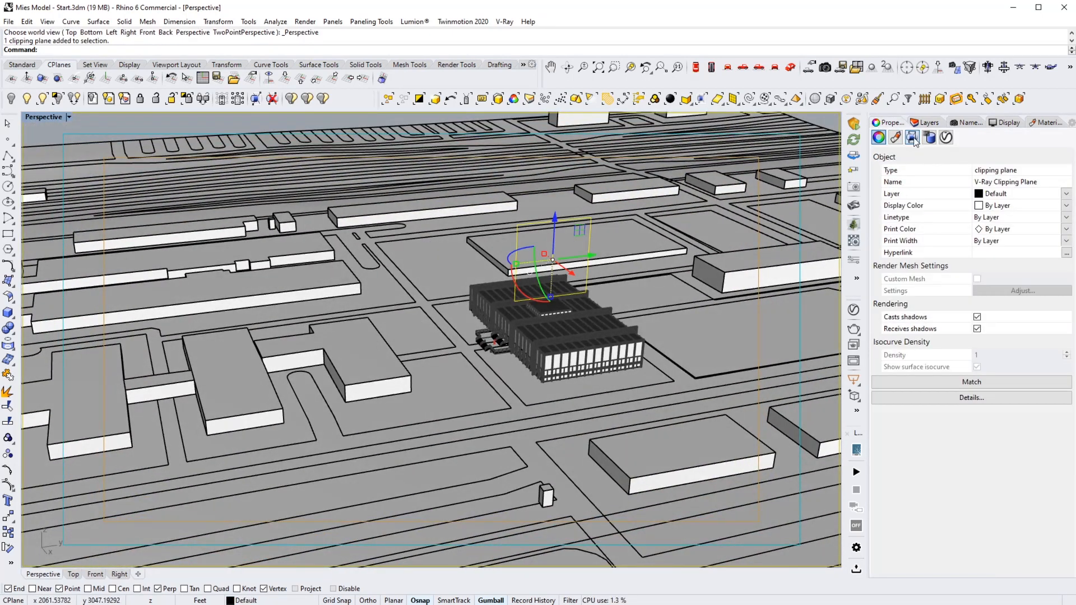
{"action": "left_click", "coordinate": [912, 137]}
{"action": "left_click", "coordinate": [877, 208]}
{"action": "right_click_drag", "start_coordinate": [372, 247], "coordinate": [337, 415]}
{"action": "key", "text": "Escape"}
{"action": "left_click", "coordinate": [975, 123]}
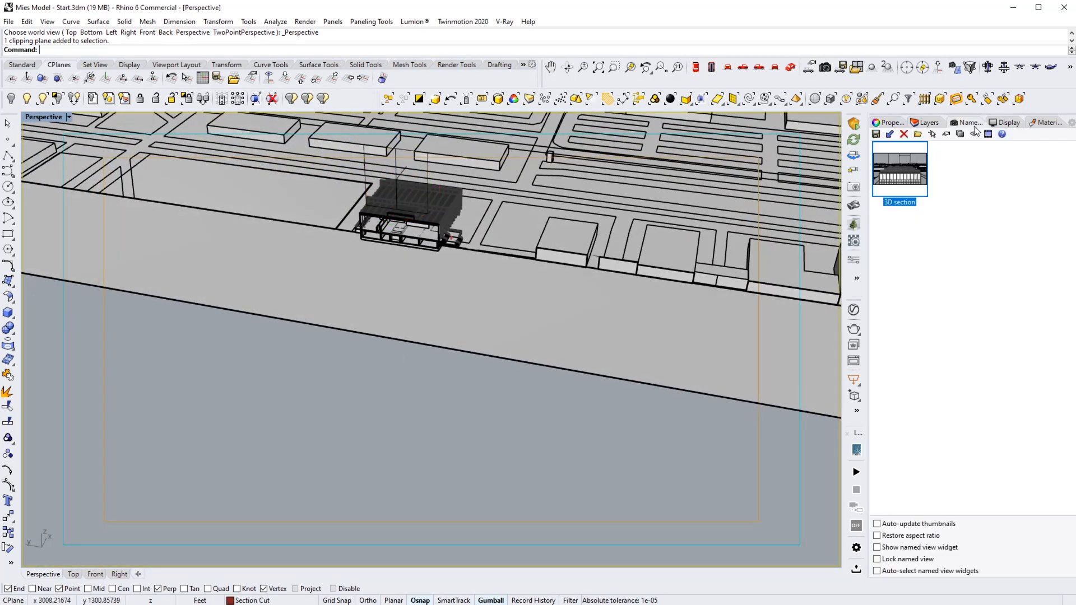
{"action": "double_click", "coordinate": [911, 170]}
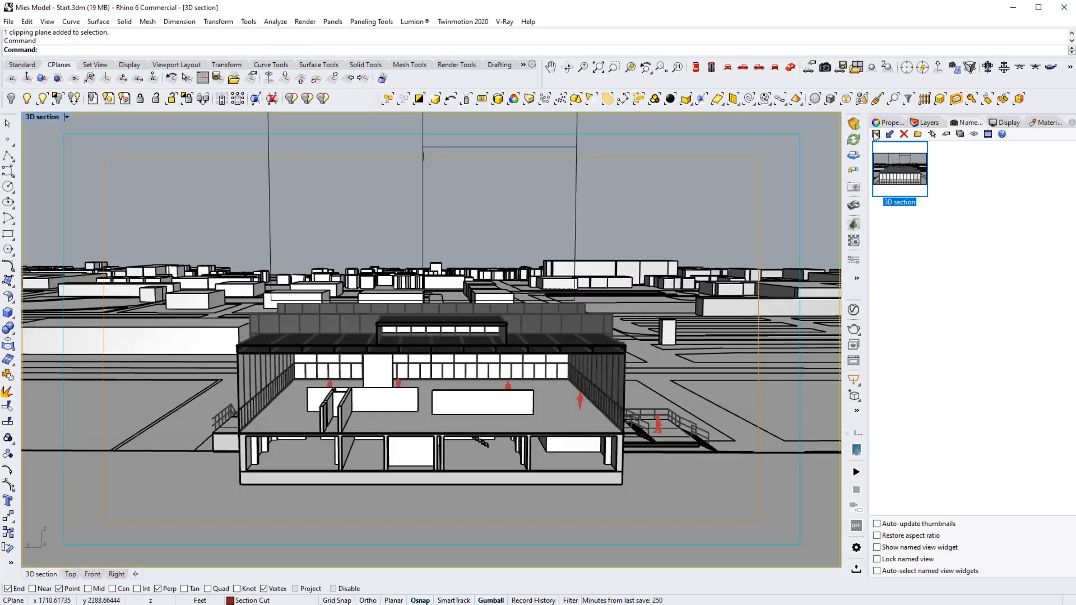
Update the V-Ray render output's viewport-matched aspect ratio and set the image size to 1463 by 813.
{"action": "left_click", "coordinate": [857, 293]}
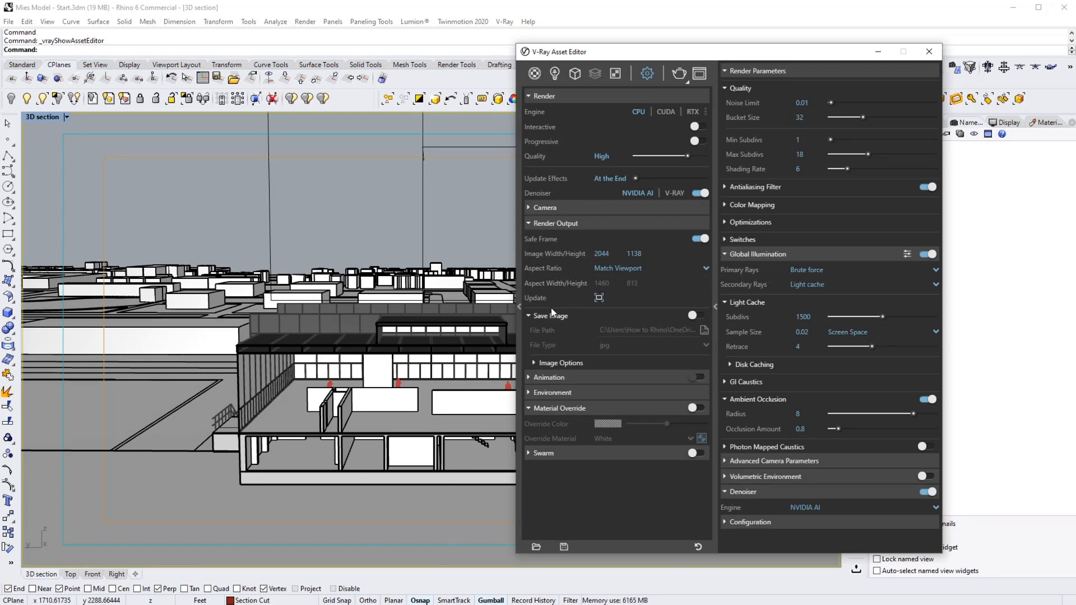
{"action": "left_click", "coordinate": [599, 298]}
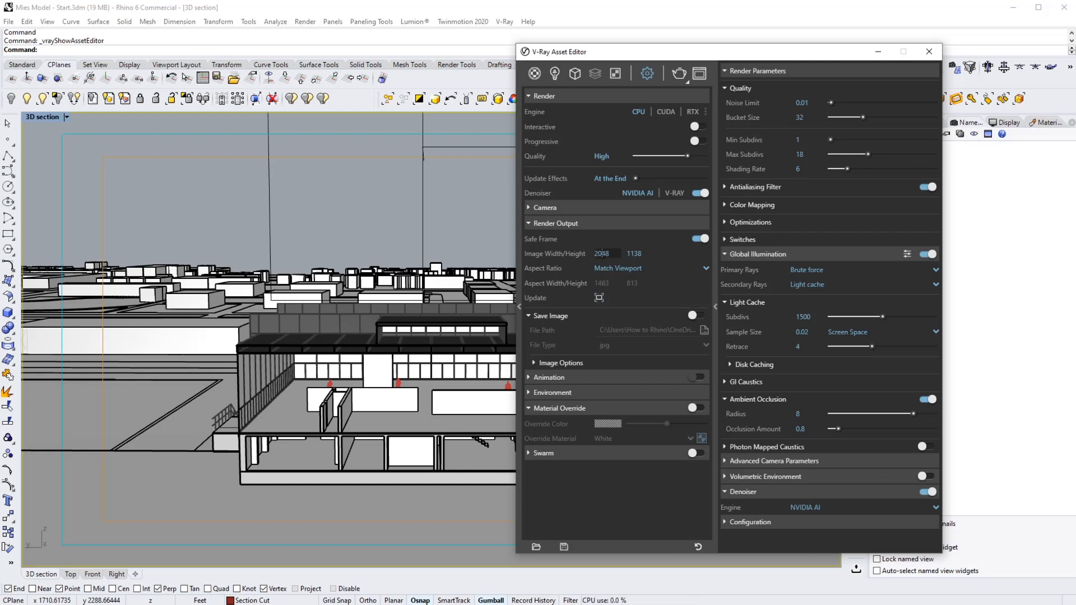
{"action": "type", "text": "1"}
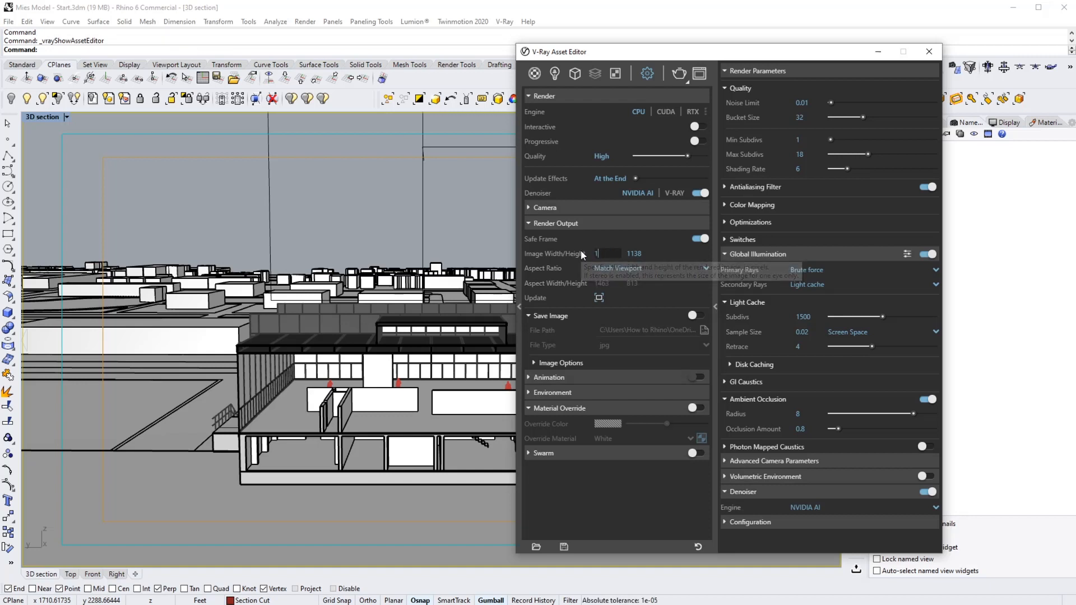
{"action": "type", "text": "463"}
{"action": "left_click", "coordinate": [643, 253]}
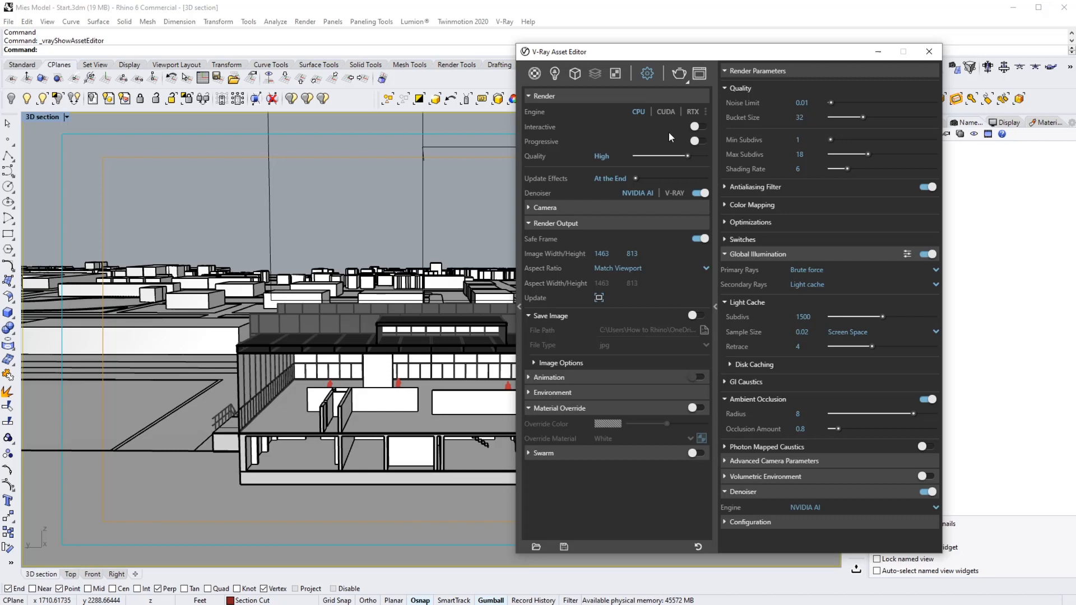
Hide the Glass layer so the glazing is left out of the render.
{"action": "left_click_drag", "start_coordinate": [730, 56], "coordinate": [593, 61]}
{"action": "left_click", "coordinate": [926, 122]}
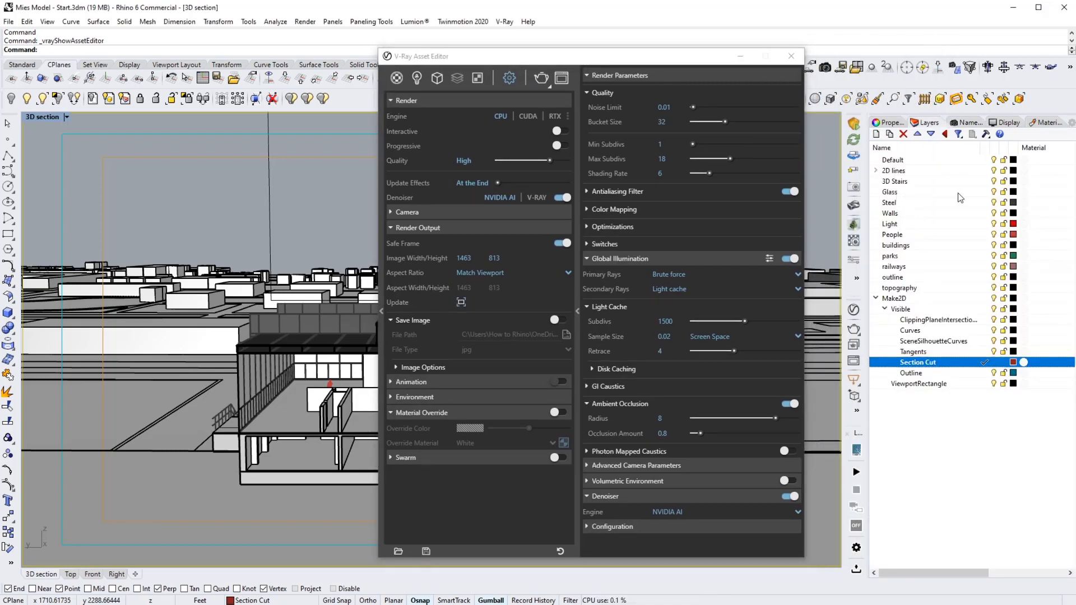
{"action": "left_click", "coordinate": [994, 193]}
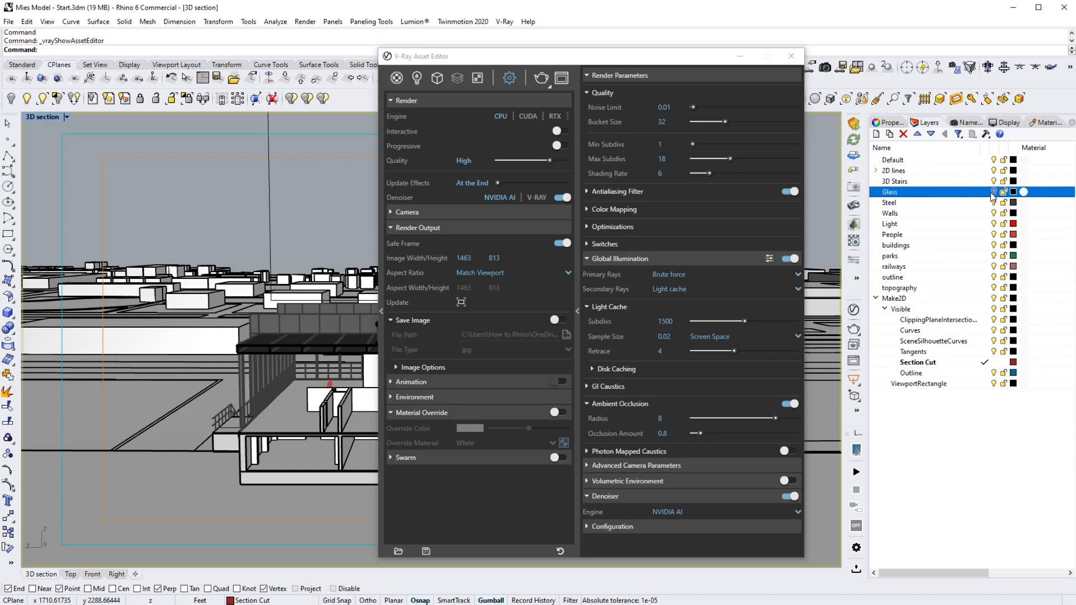
Turn on the V-Ray material override with the White material and start rendering the section view.
{"action": "left_click_drag", "start_coordinate": [530, 59], "coordinate": [589, 60]}
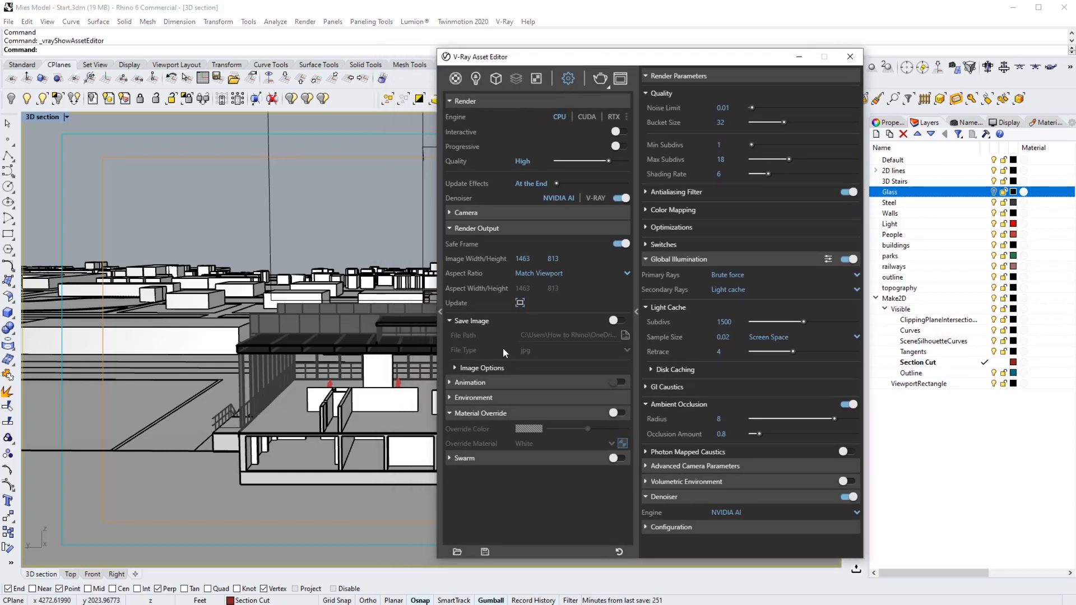
{"action": "left_click", "coordinate": [618, 414]}
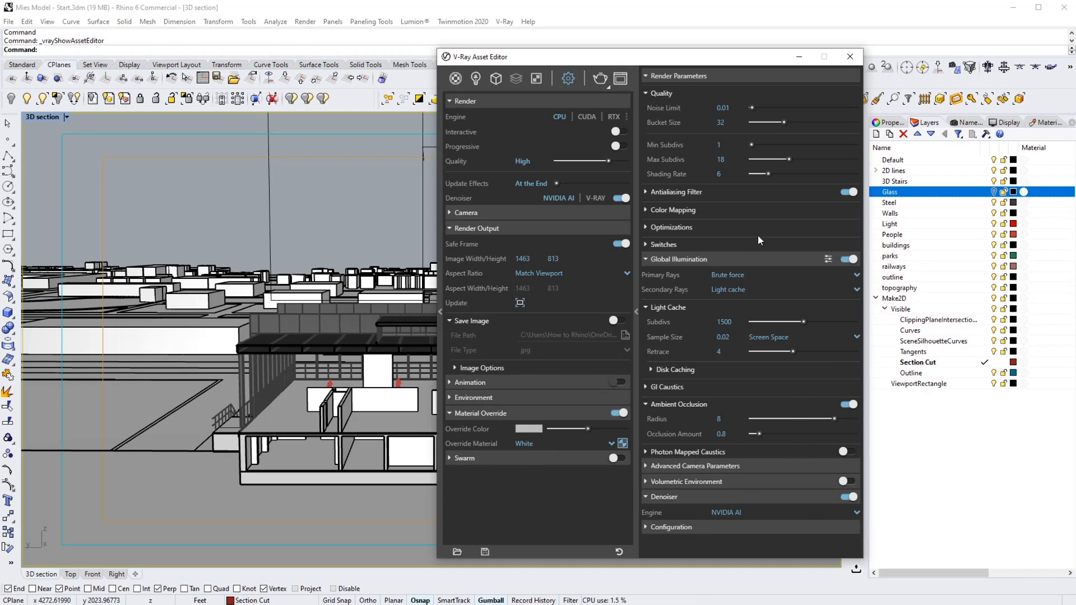
{"action": "left_click", "coordinate": [600, 79]}
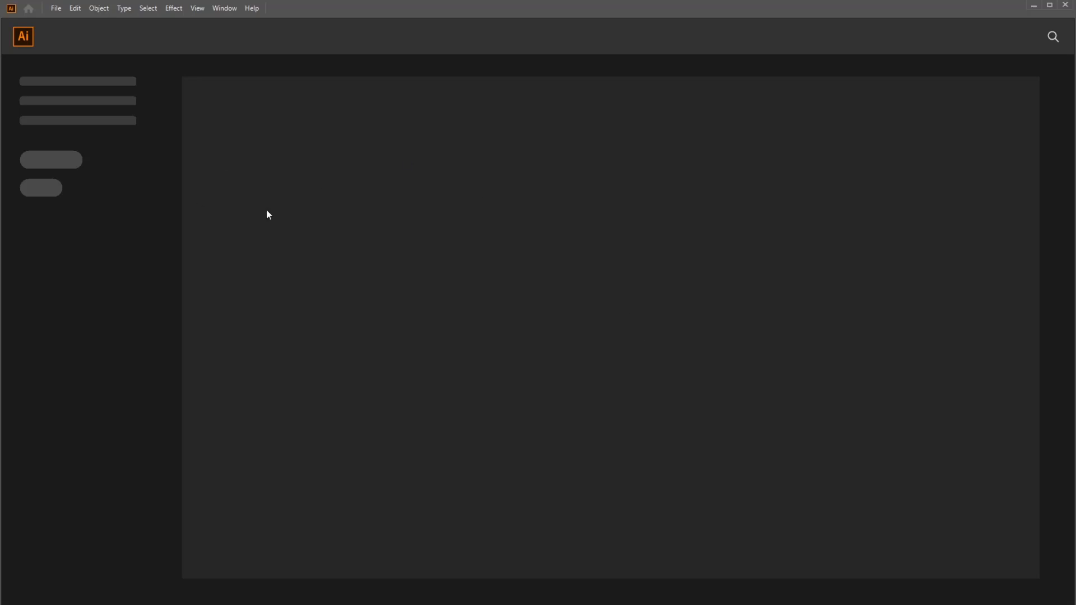
Switch to Illustrator and create a new landscape document of 1463 by 813 px.
{"action": "left_click", "coordinate": [54, 12]}
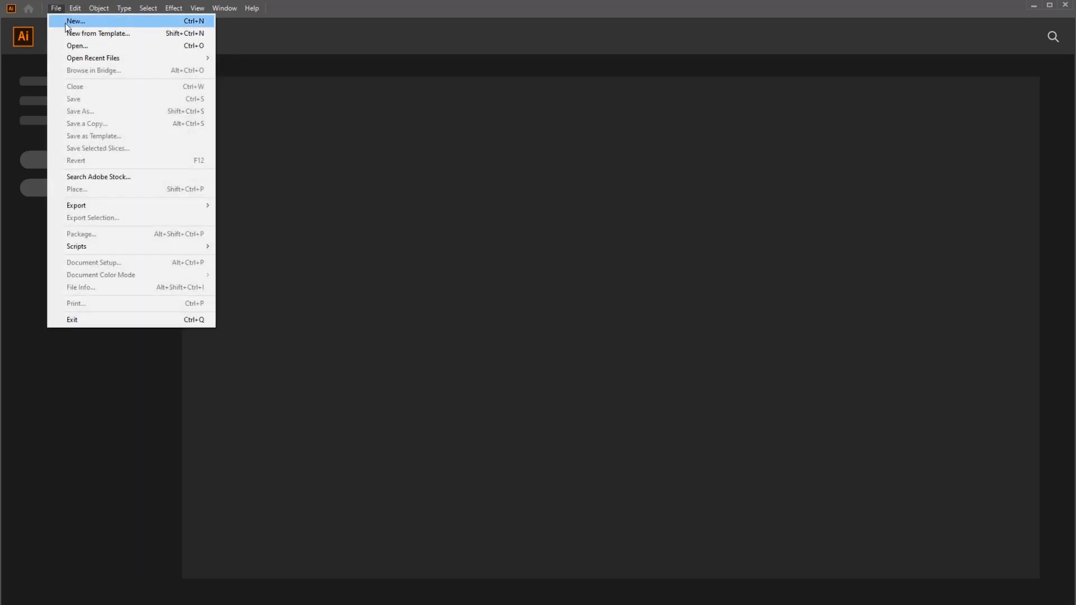
{"action": "left_click", "coordinate": [67, 22]}
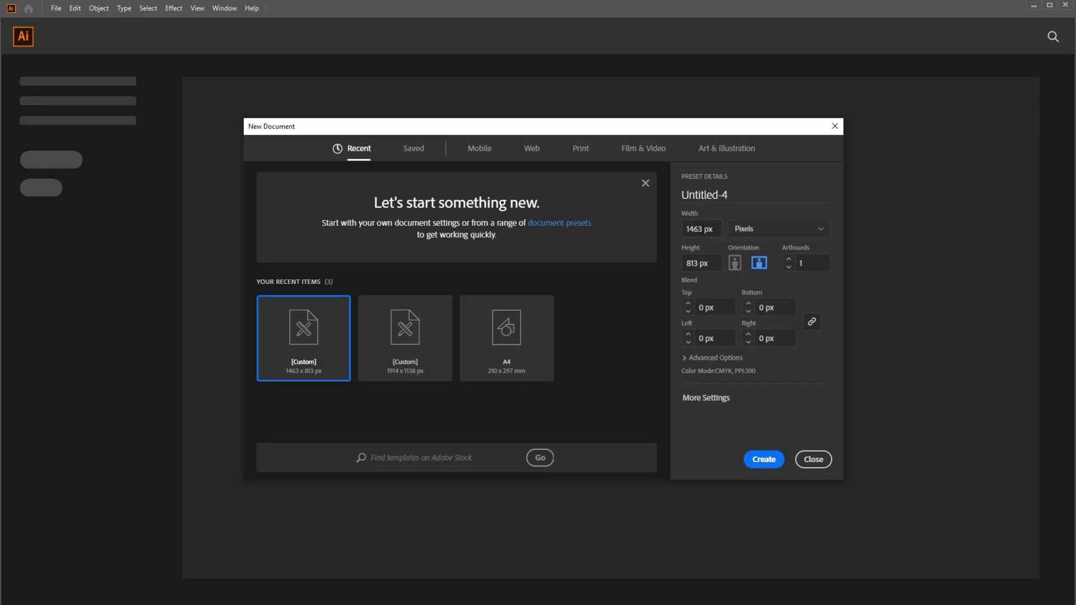
{"action": "left_click_drag", "start_coordinate": [686, 229], "coordinate": [686, 261]}
{"action": "left_click", "coordinate": [693, 229]}
{"action": "left_click", "coordinate": [768, 456]}
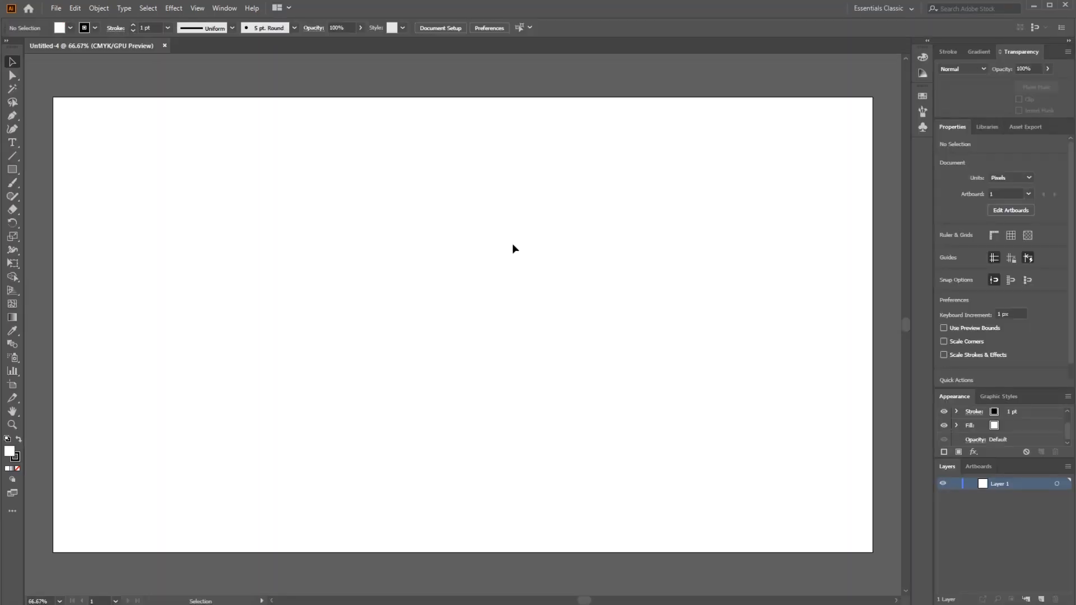
Open the Make 2D Main, Outline and Section Cut files from the Renders folder as separate documents.
{"action": "scroll", "coordinate": [522, 306], "scroll_direction": "down", "scroll_amount": 2, "text": "alt"}
{"action": "scroll", "coordinate": [497, 293], "scroll_direction": "up", "scroll_amount": 1, "text": "alt"}
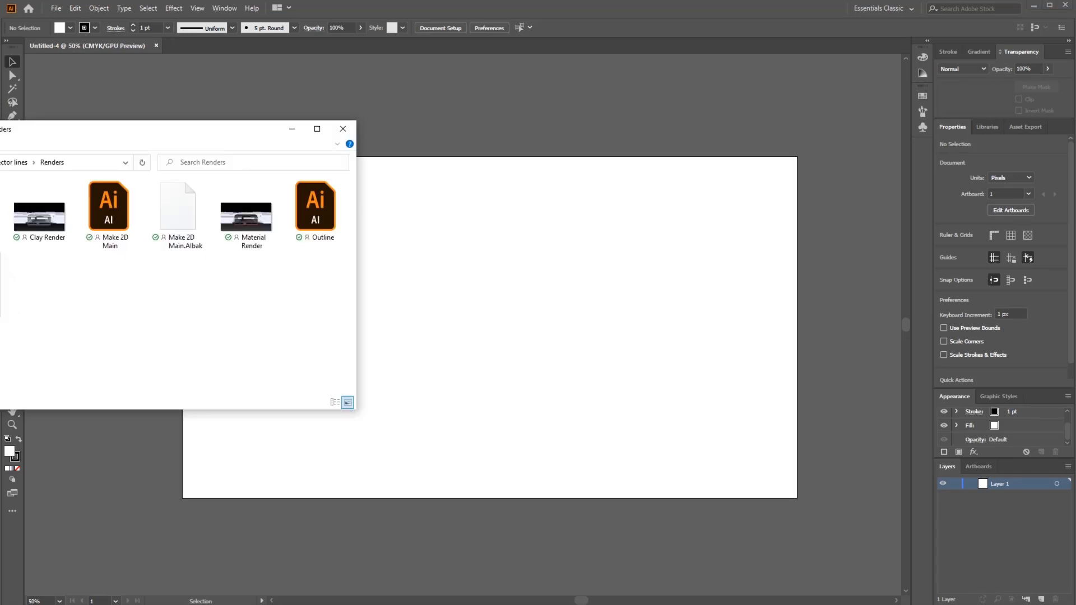
{"action": "left_click_drag", "start_coordinate": [109, 213], "coordinate": [534, 296]}
{"action": "left_click_drag", "start_coordinate": [314, 216], "coordinate": [576, 221]}
{"action": "left_click_drag", "start_coordinate": [0, 283], "coordinate": [527, 260]}
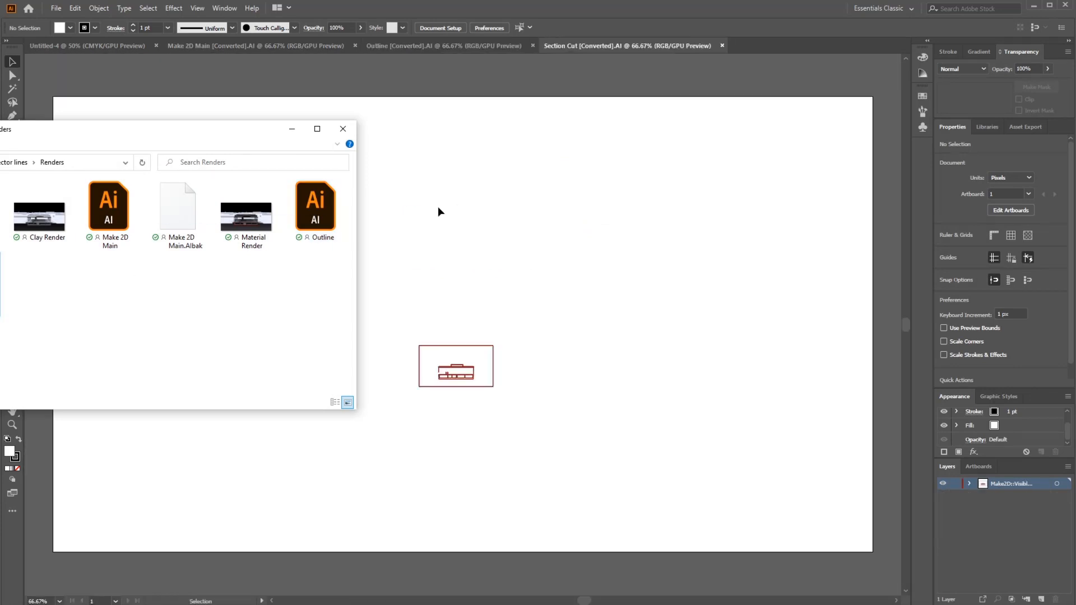
{"action": "left_click", "coordinate": [290, 129]}
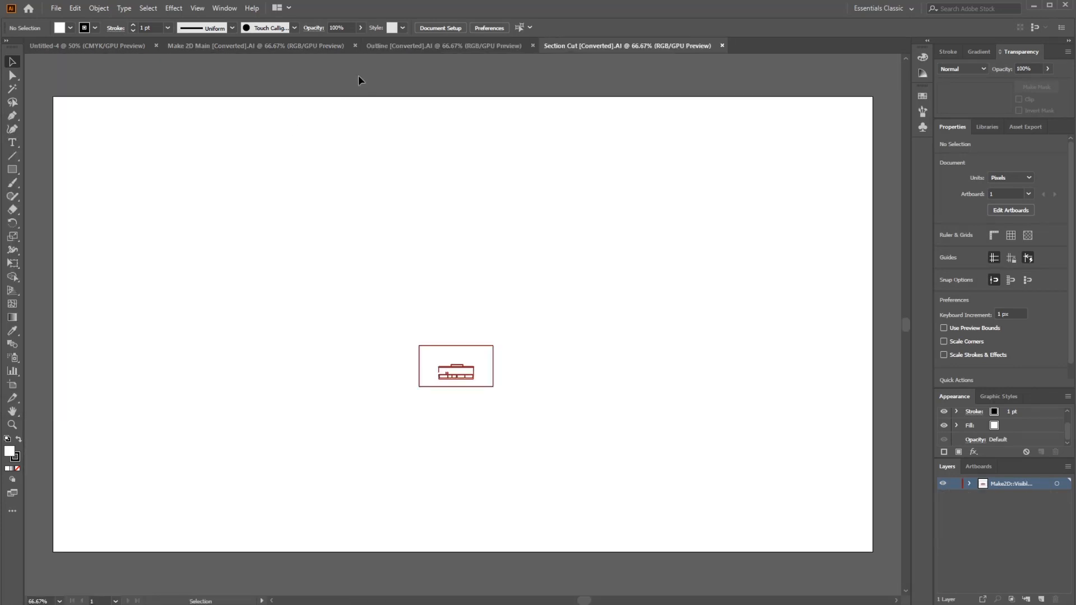
Add a layer named Main 2D in the Make 2D Main document and move all five Make2D layers into it.
{"action": "left_click", "coordinate": [232, 46]}
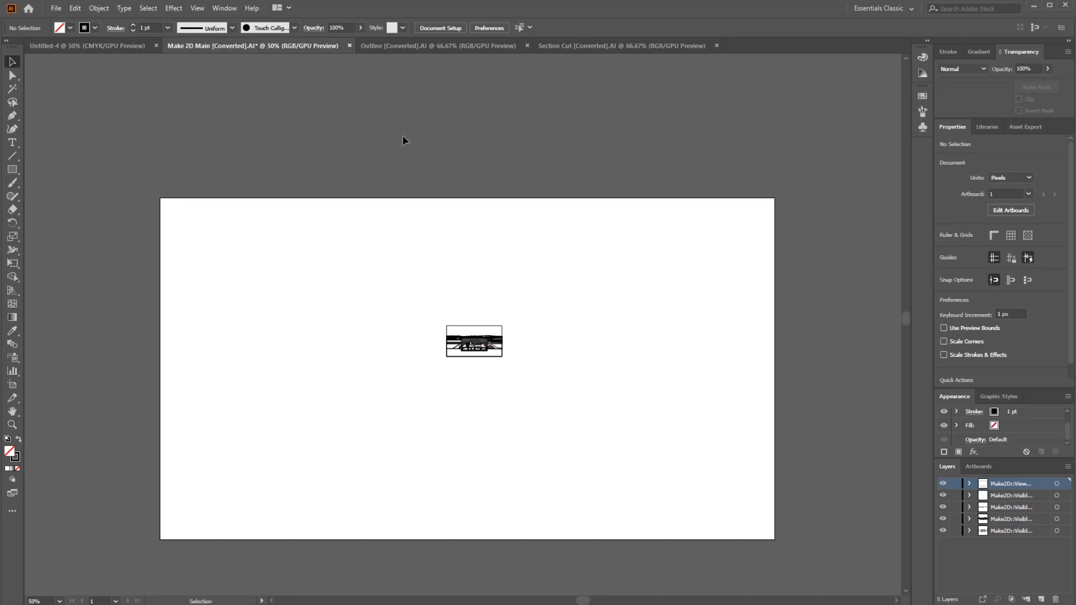
{"action": "left_click", "coordinate": [1041, 599]}
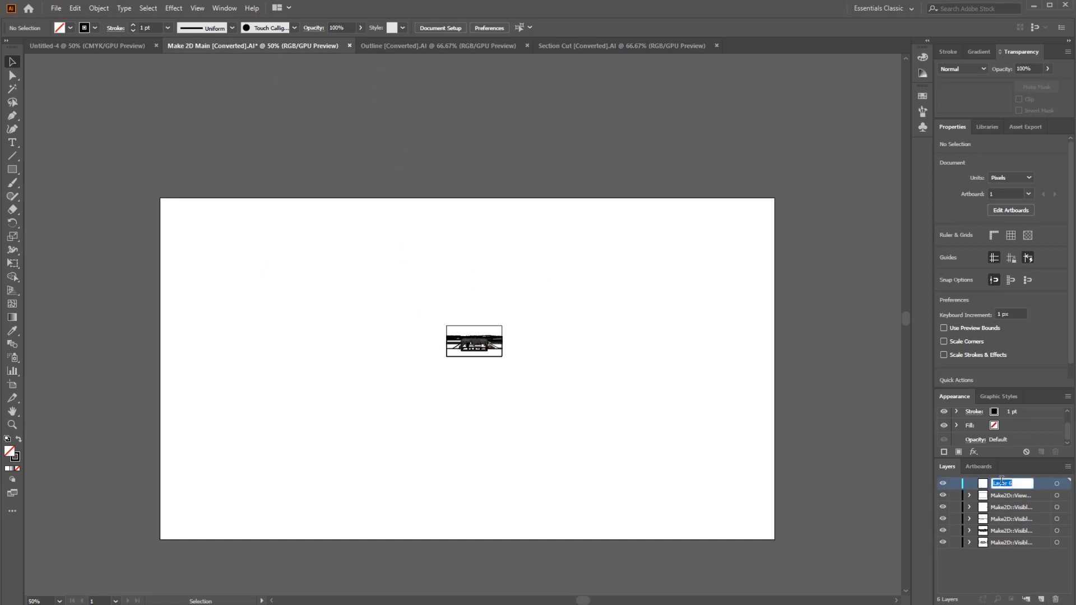
{"action": "type", "text": "Main 2D"}
{"action": "key", "text": "Return"}
{"action": "left_click", "coordinate": [1012, 492]}
{"action": "left_click", "coordinate": [1019, 542], "text": "shift"}
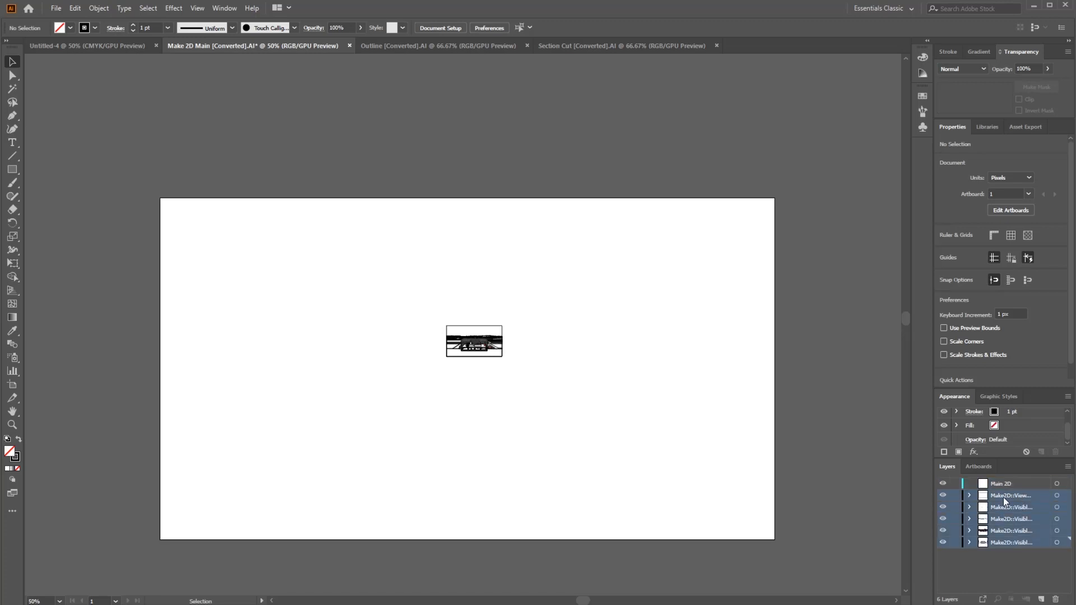
{"action": "left_click_drag", "start_coordinate": [1003, 496], "coordinate": [997, 483]}
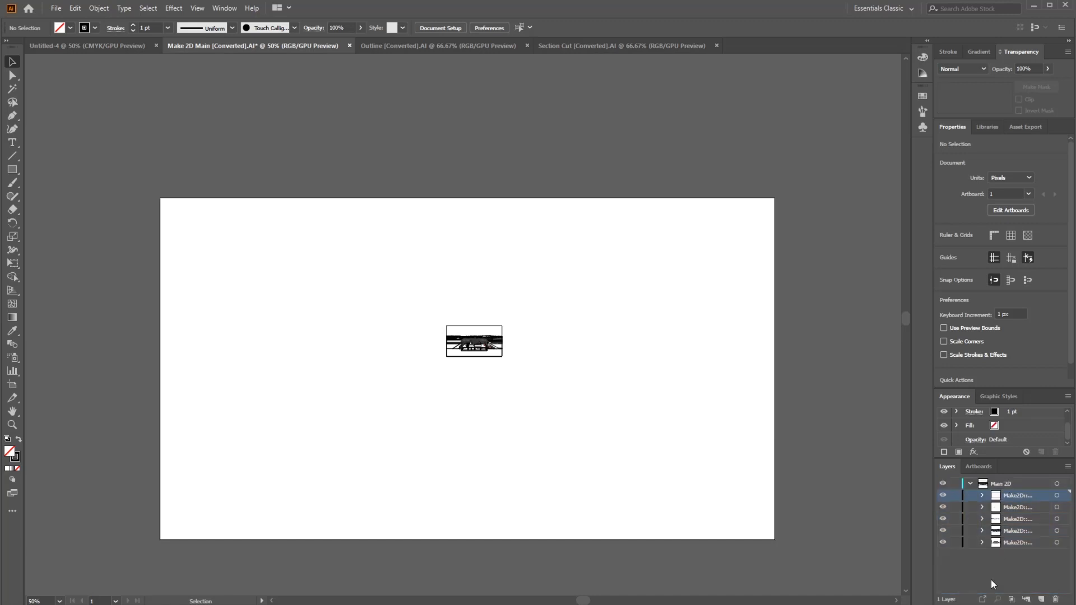
{"action": "left_click", "coordinate": [970, 483]}
{"action": "left_click", "coordinate": [943, 485]}
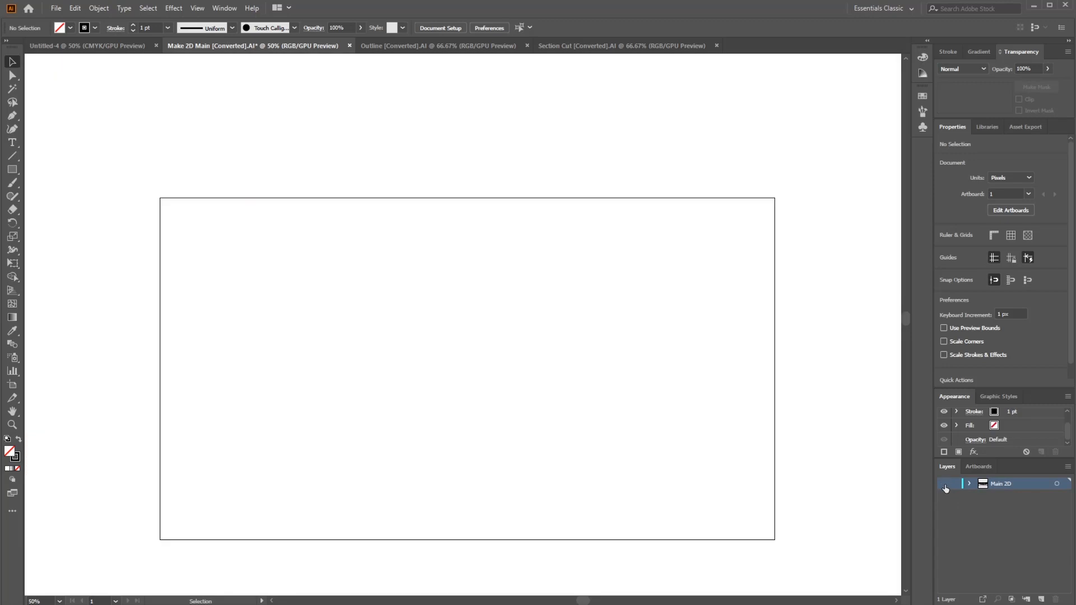
{"action": "left_click", "coordinate": [944, 485]}
Group all the linework and its frame in the Make 2D Main document.
{"action": "left_click_drag", "start_coordinate": [418, 305], "coordinate": [529, 371]}
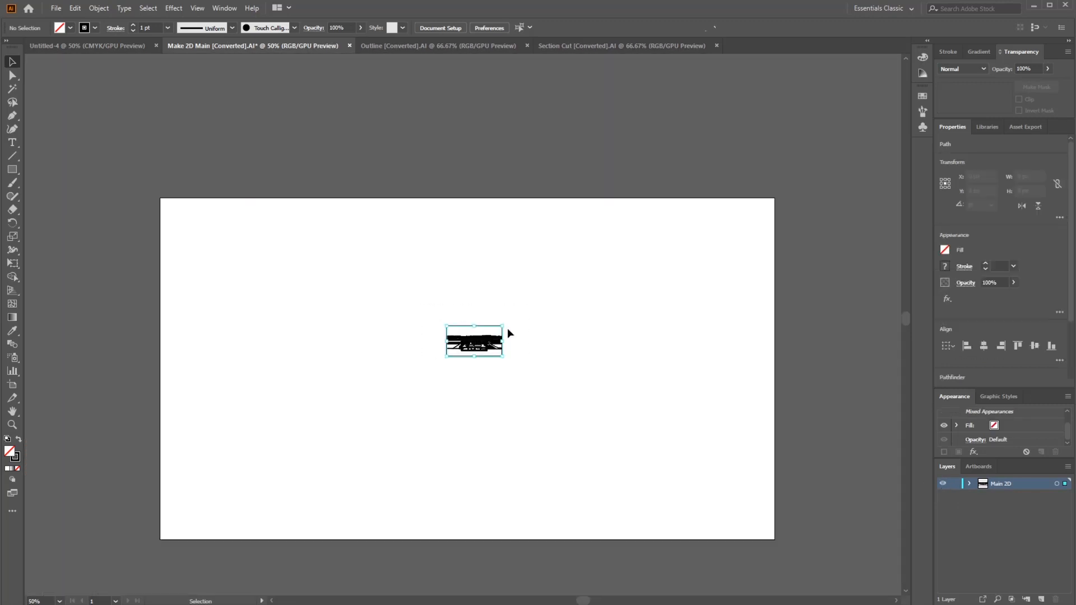
{"action": "left_click", "coordinate": [98, 8]}
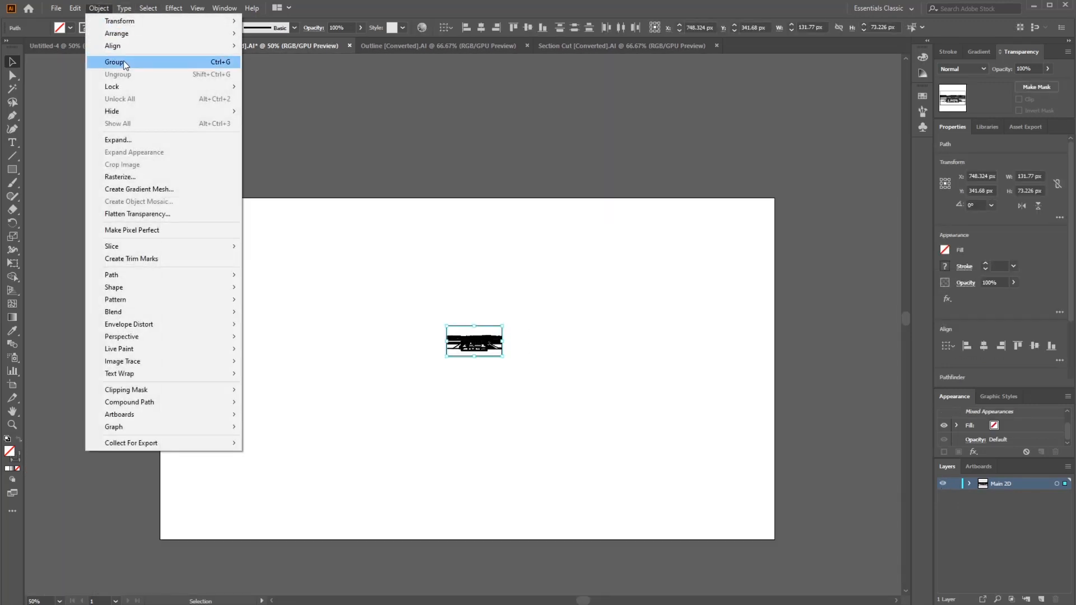
{"action": "left_click", "coordinate": [124, 61]}
Rename the layer in the Outline document as Outline.
{"action": "left_click", "coordinate": [399, 45]}
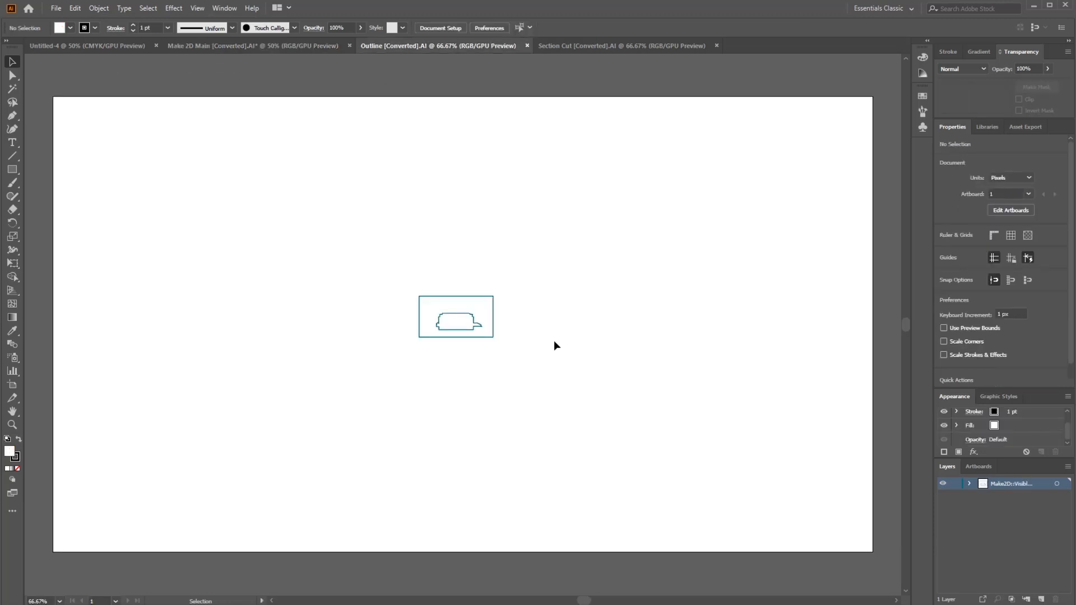
{"action": "double_click", "coordinate": [1014, 483]}
{"action": "type", "text": "Outline"}
{"action": "key", "text": "Return"}
Rename the layer in the Section Cut document as Section cut.
{"action": "left_click", "coordinate": [630, 45]}
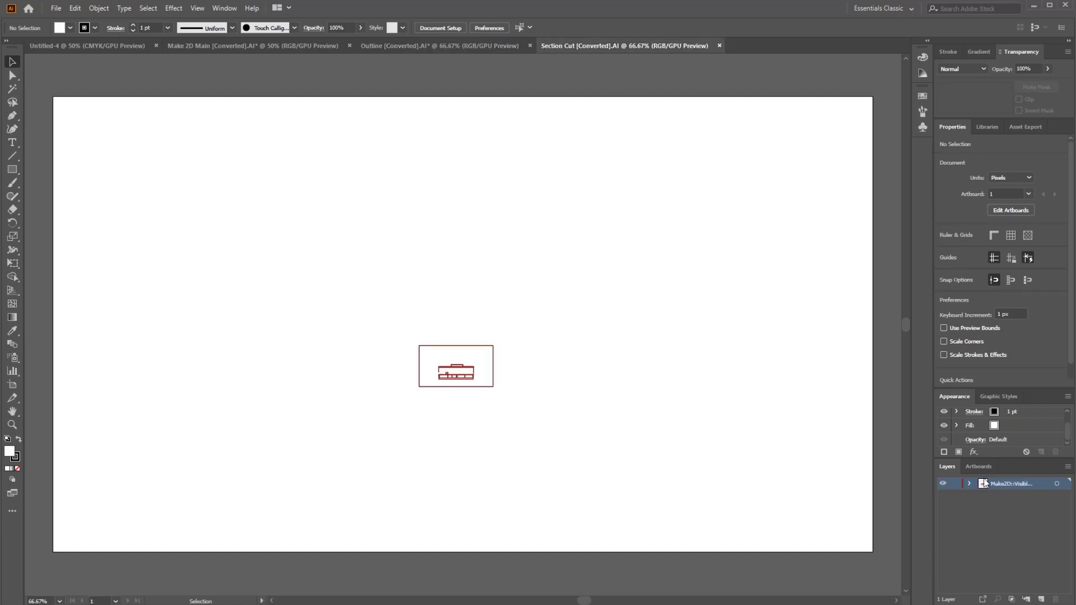
{"action": "type", "text": "Section cut"}
{"action": "key", "text": "Return"}
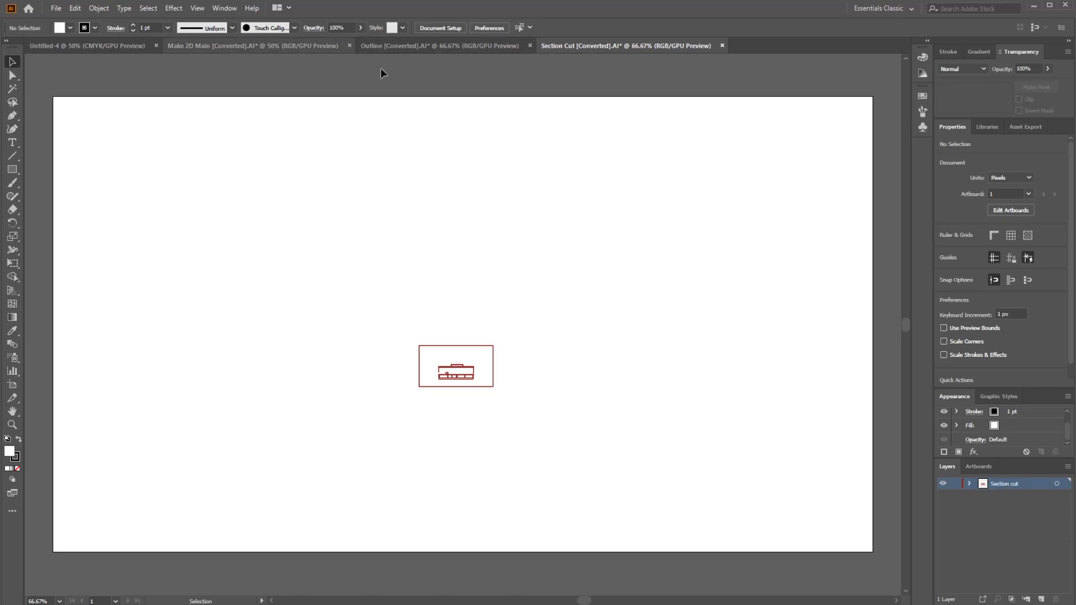
Group the building outline with its frame in the Outline document.
{"action": "left_click", "coordinate": [441, 47]}
{"action": "left_click_drag", "start_coordinate": [353, 271], "coordinate": [600, 372]}
{"action": "left_click", "coordinate": [99, 8]}
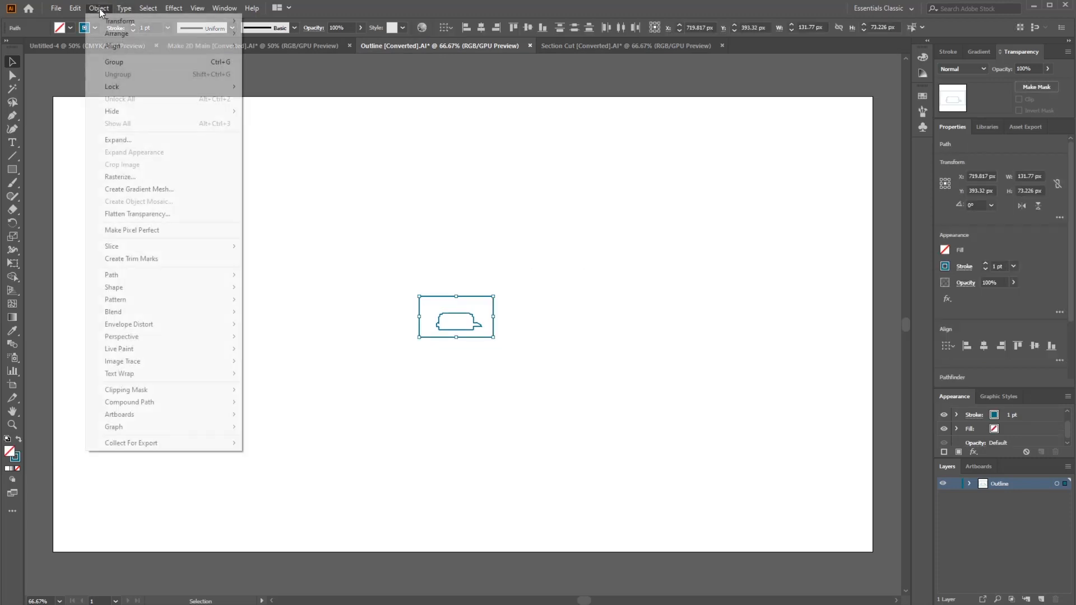
{"action": "left_click", "coordinate": [114, 60]}
Group the section cut curves with their frame in the Section Cut document.
{"action": "left_click", "coordinate": [580, 46]}
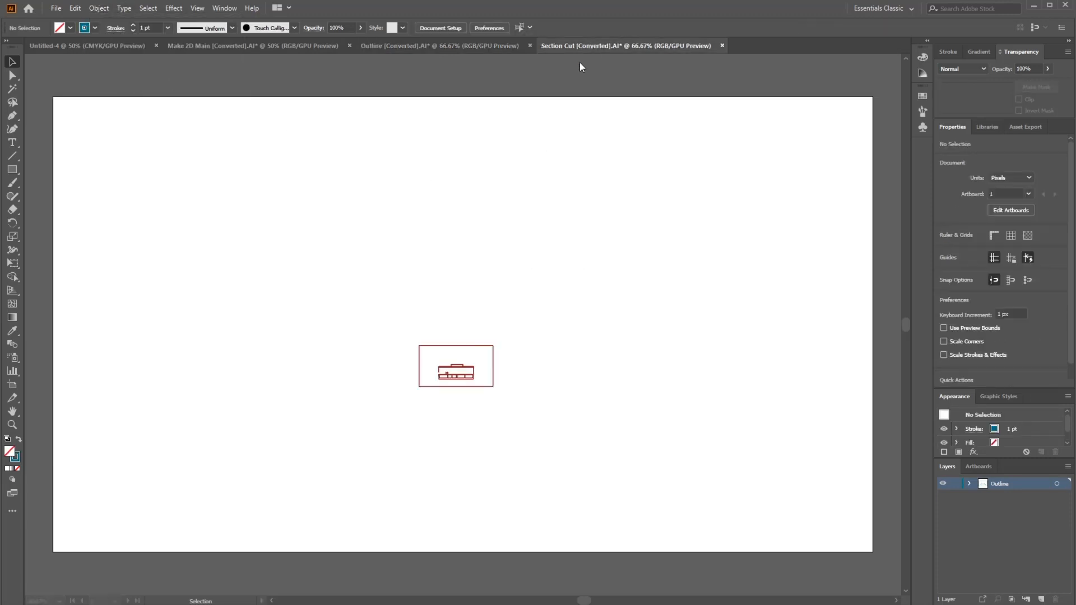
{"action": "left_click_drag", "start_coordinate": [383, 300], "coordinate": [554, 418]}
{"action": "left_click", "coordinate": [98, 8]}
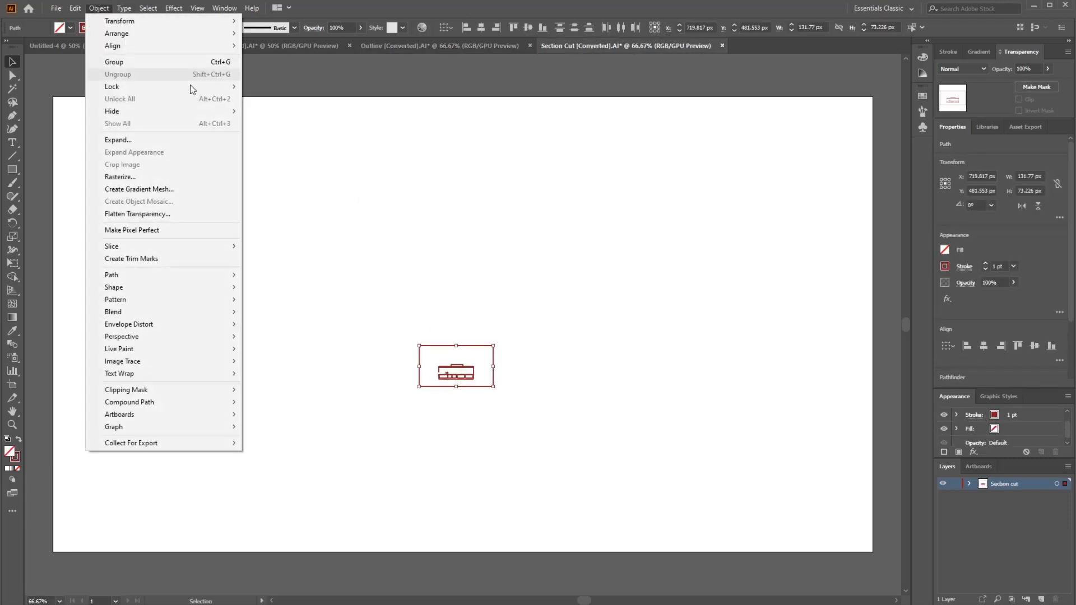
{"action": "left_click", "coordinate": [118, 61]}
Copy the grouped main linework into the new 1463 by 813 px document and scale its frame to fill the artboard.
{"action": "left_click", "coordinate": [270, 47]}
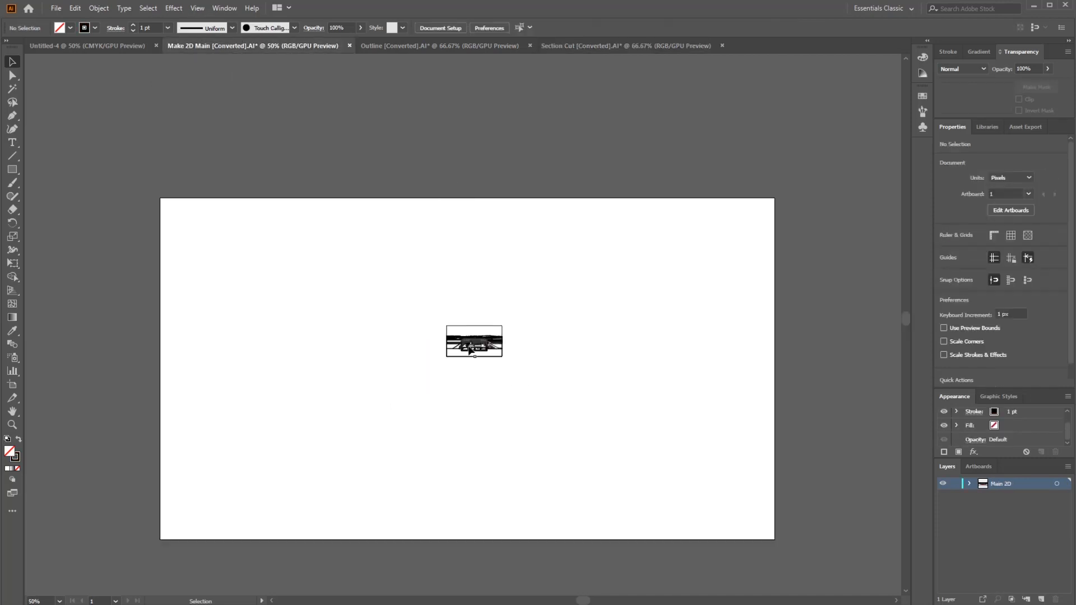
{"action": "left_click_drag", "start_coordinate": [408, 300], "coordinate": [521, 358]}
{"action": "left_click_drag", "start_coordinate": [378, 276], "coordinate": [567, 389]}
{"action": "key", "text": "ctrl+c"}
{"action": "left_click", "coordinate": [103, 45]}
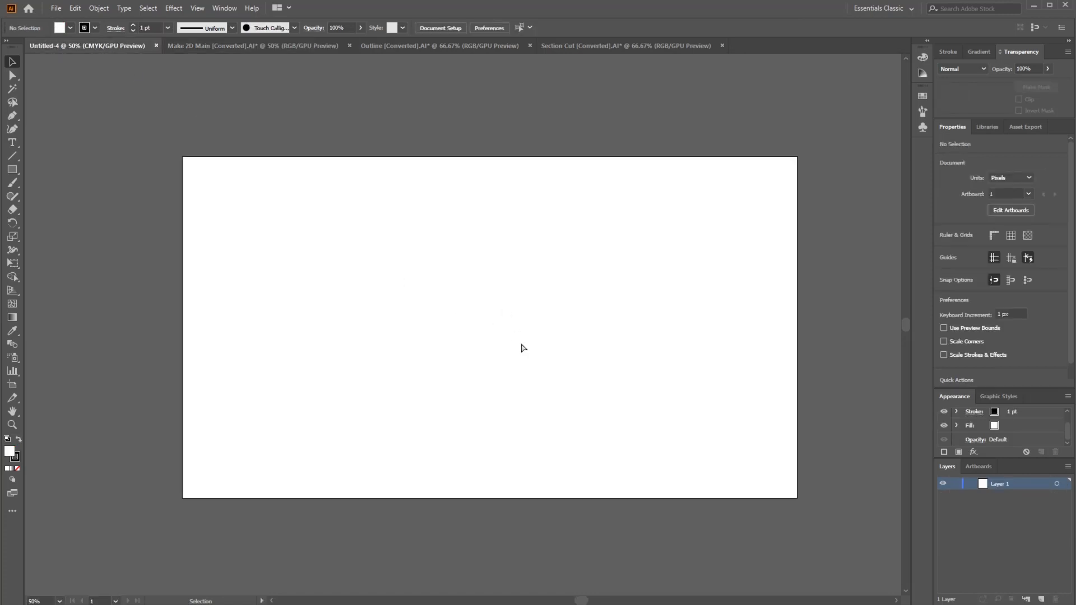
{"action": "key", "text": "ctrl+v"}
{"action": "left_click_drag", "start_coordinate": [477, 330], "coordinate": [797, 156]}
{"action": "left_click", "coordinate": [841, 243]}
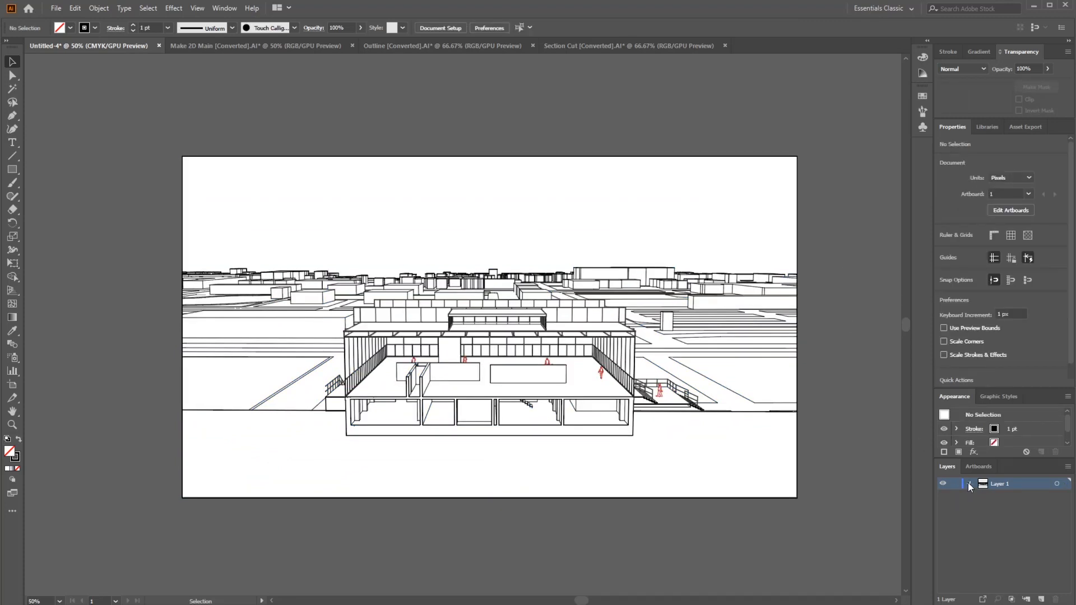
Rename the layer holding the main linework as Main 2D.
{"action": "left_click", "coordinate": [970, 486]}
{"action": "double_click", "coordinate": [1002, 483]}
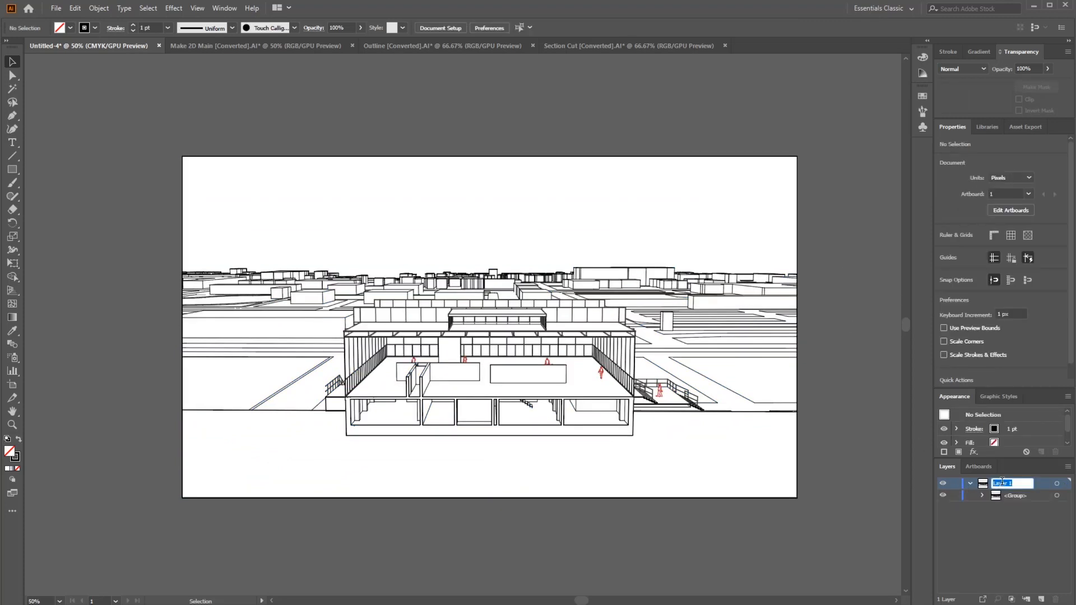
{"action": "type", "text": "Main 2D"}
Ungroup the main linework on the Main 2D layer.
{"action": "left_click", "coordinate": [570, 358]}
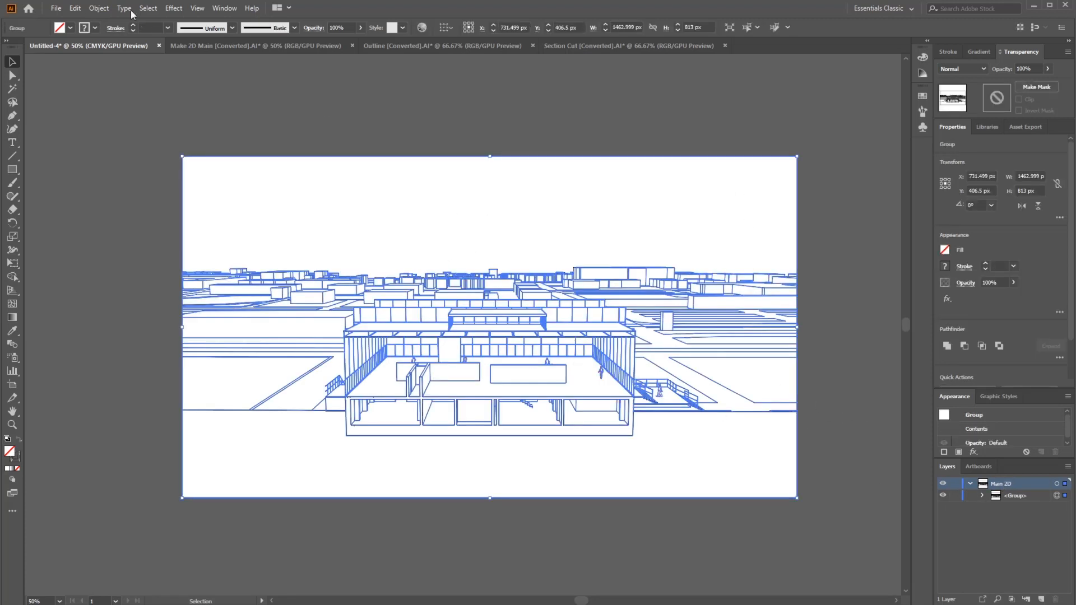
{"action": "left_click", "coordinate": [99, 8]}
{"action": "left_click", "coordinate": [127, 74]}
{"action": "left_click", "coordinate": [383, 119]}
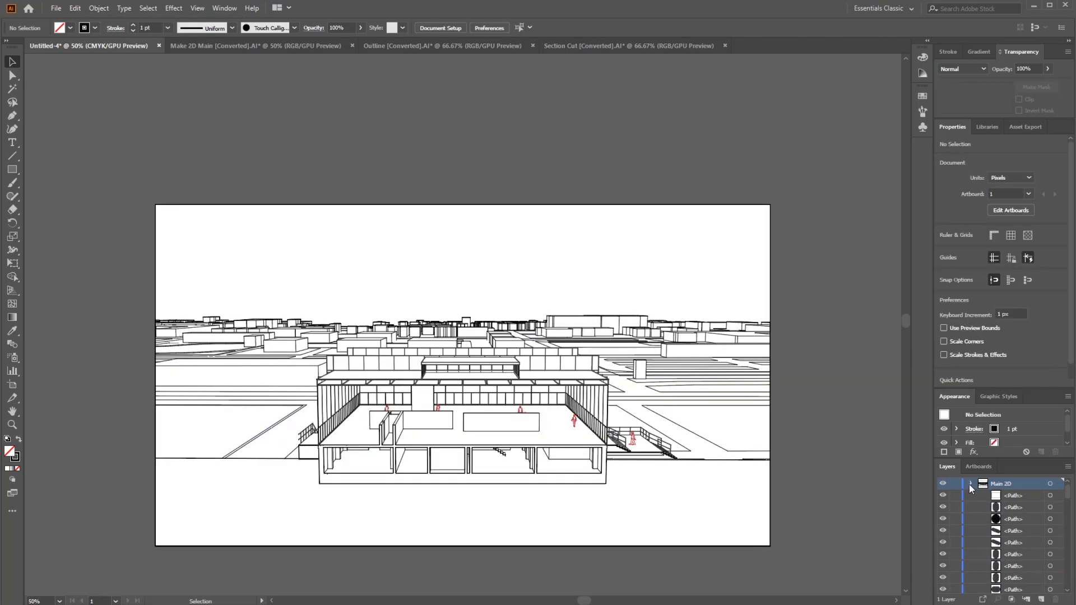
{"action": "left_click", "coordinate": [970, 484]}
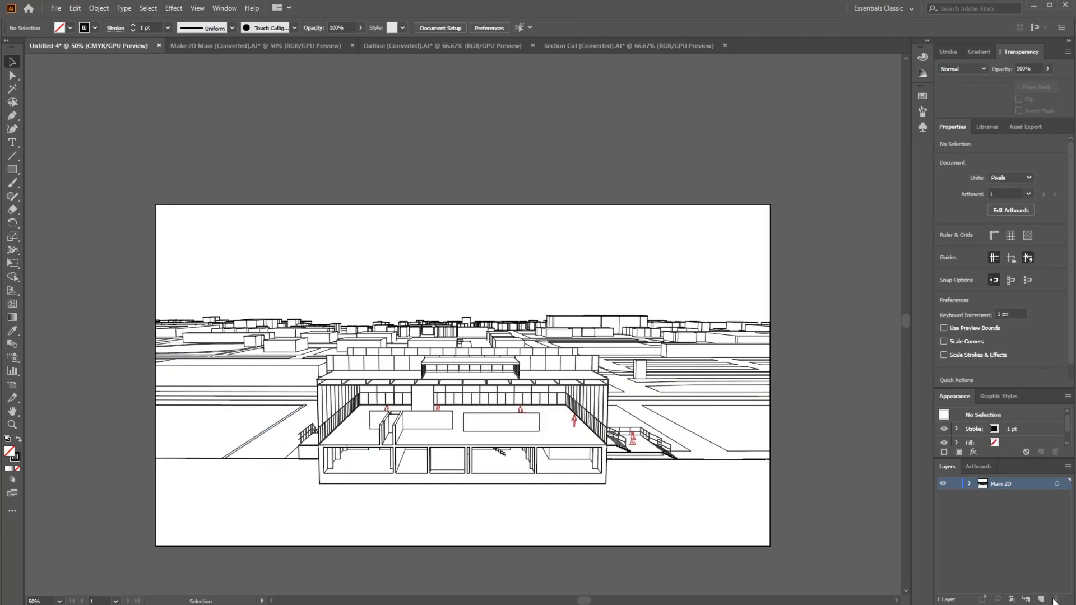
Add a new layer above Main 2D, and lock and hide the Main 2D layer.
{"action": "left_click", "coordinate": [1040, 599]}
{"action": "left_click", "coordinate": [955, 495]}
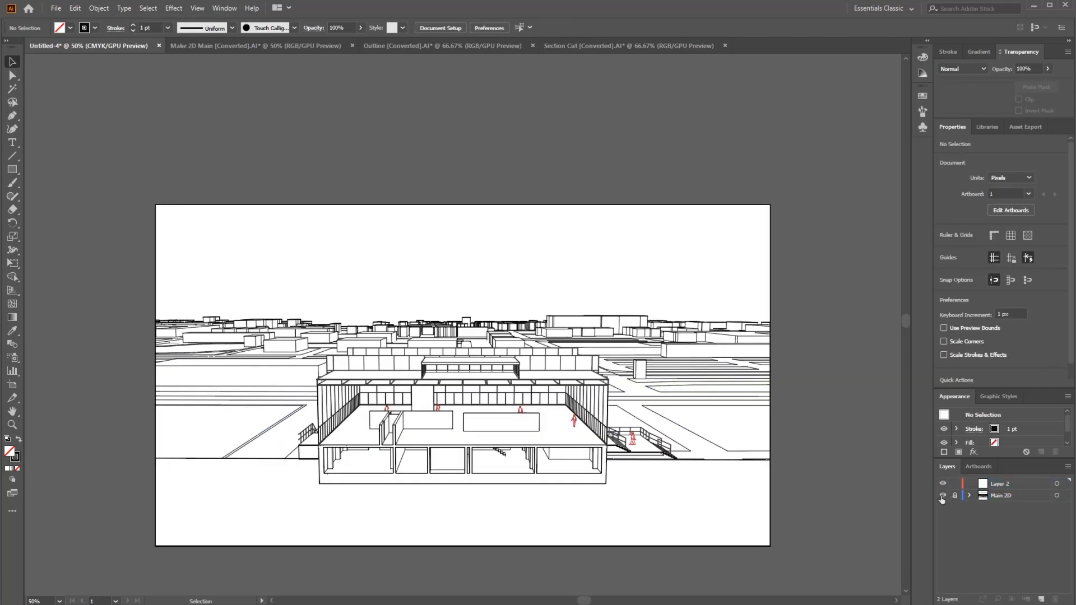
{"action": "left_click", "coordinate": [942, 496]}
Copy the grouped building outline and frame from the Outline document into the new layer of the untitled document.
{"action": "left_click", "coordinate": [435, 49]}
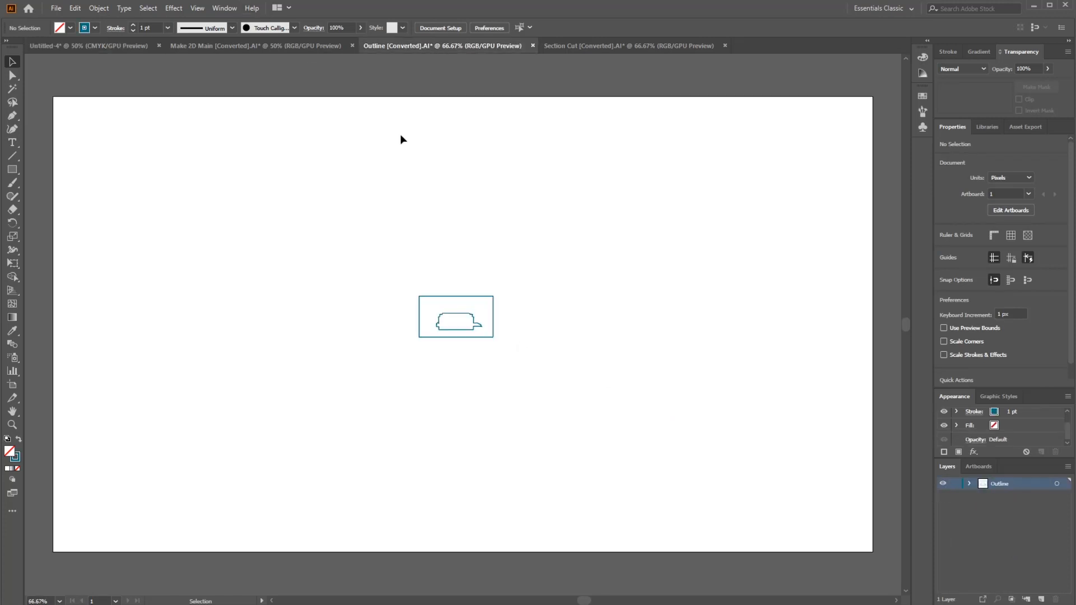
{"action": "left_click_drag", "start_coordinate": [331, 252], "coordinate": [473, 320]}
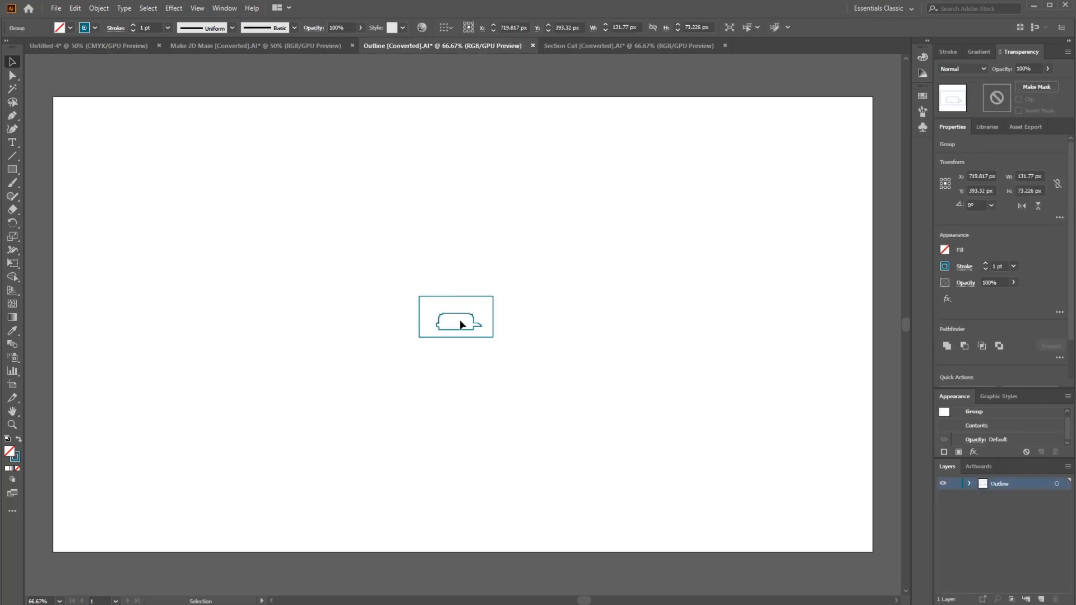
{"action": "left_click", "coordinate": [374, 278]}
{"action": "left_click_drag", "start_coordinate": [374, 278], "coordinate": [547, 366]}
{"action": "key", "text": "ctrl+c"}
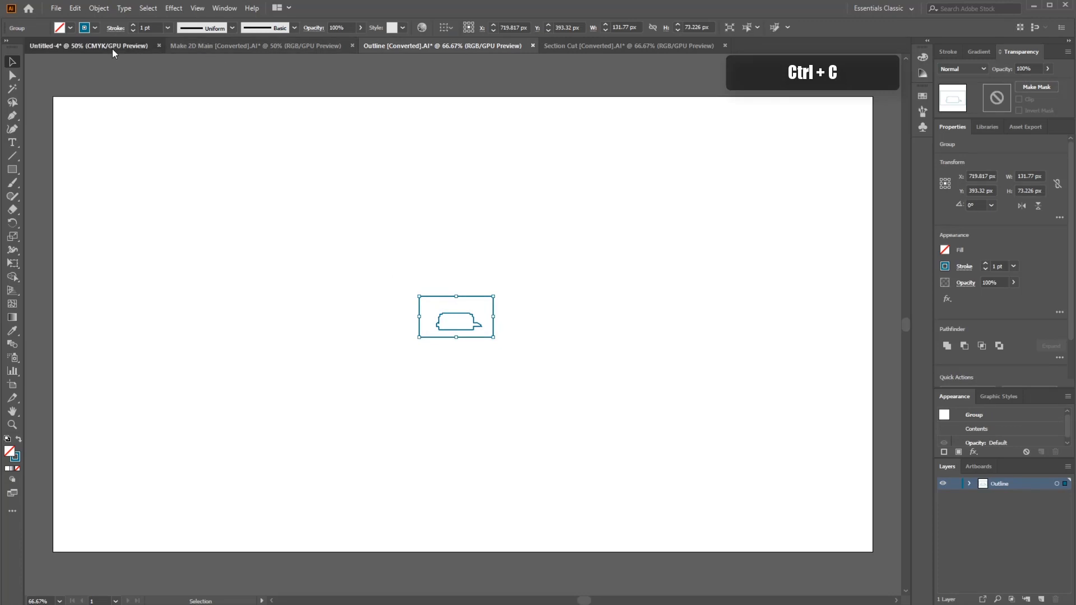
{"action": "left_click", "coordinate": [112, 46]}
{"action": "key", "text": "ctrl+v"}
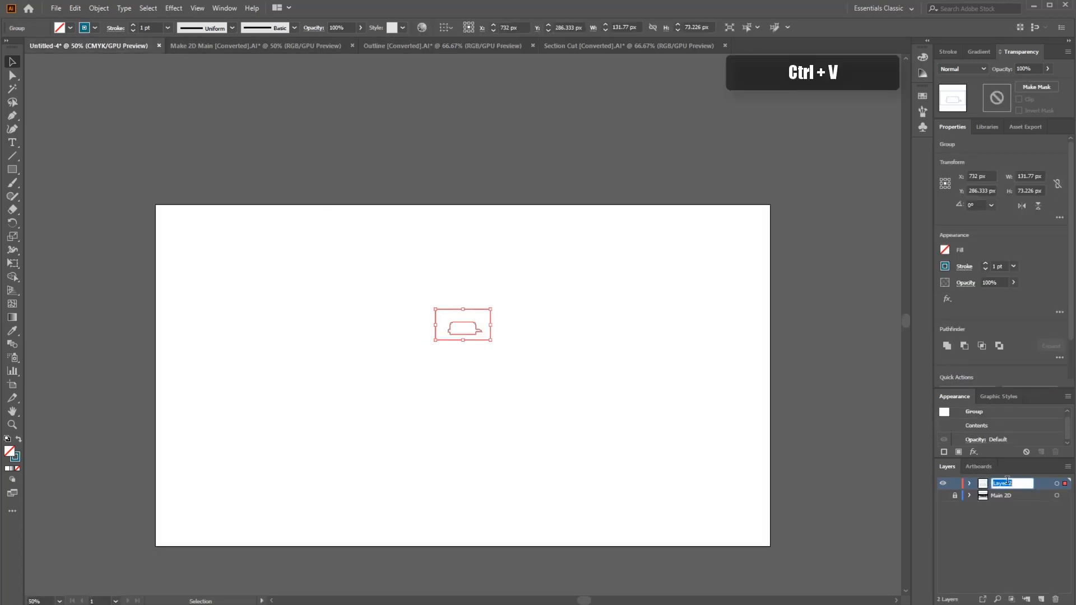
Rename the new layer as Outline and scale the pasted outline group to fill the 1463 by 813 px artboard.
{"action": "type", "text": "OuLine"}
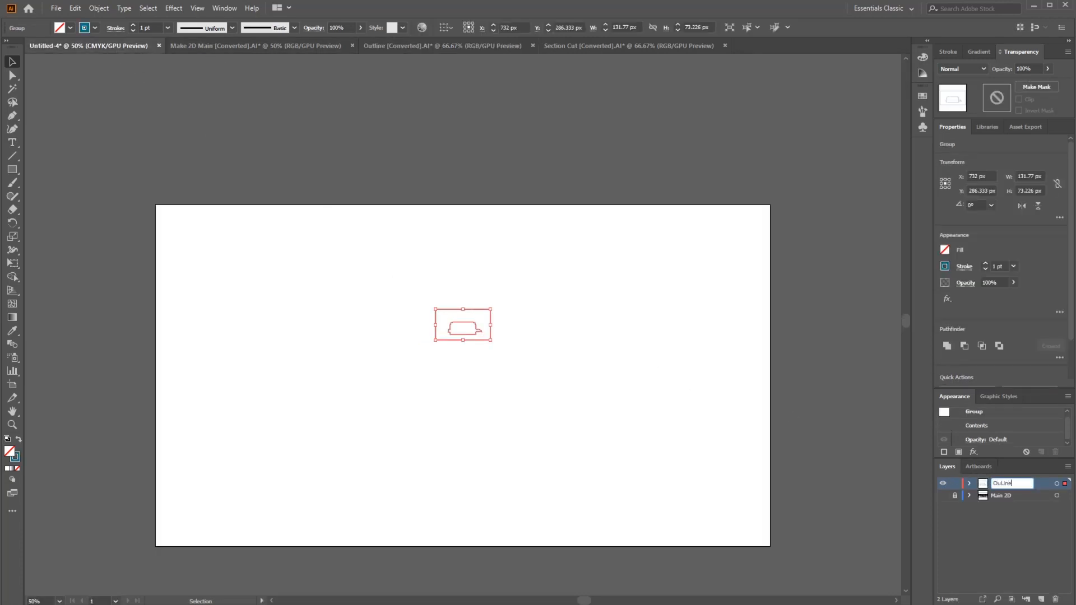
{"action": "type", "text": "tline"}
{"action": "key", "text": "Return"}
{"action": "left_click_drag", "start_coordinate": [469, 340], "coordinate": [768, 201]}
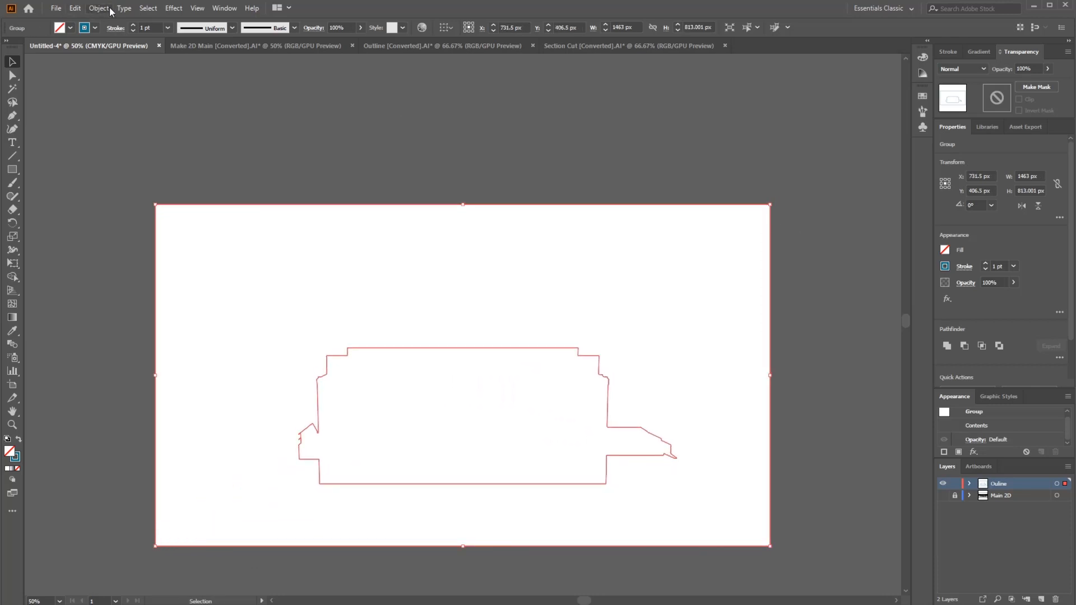
Ungroup the outline artwork and delete its rectangular frame around the artboard.
{"action": "left_click", "coordinate": [99, 8]}
{"action": "left_click", "coordinate": [137, 75]}
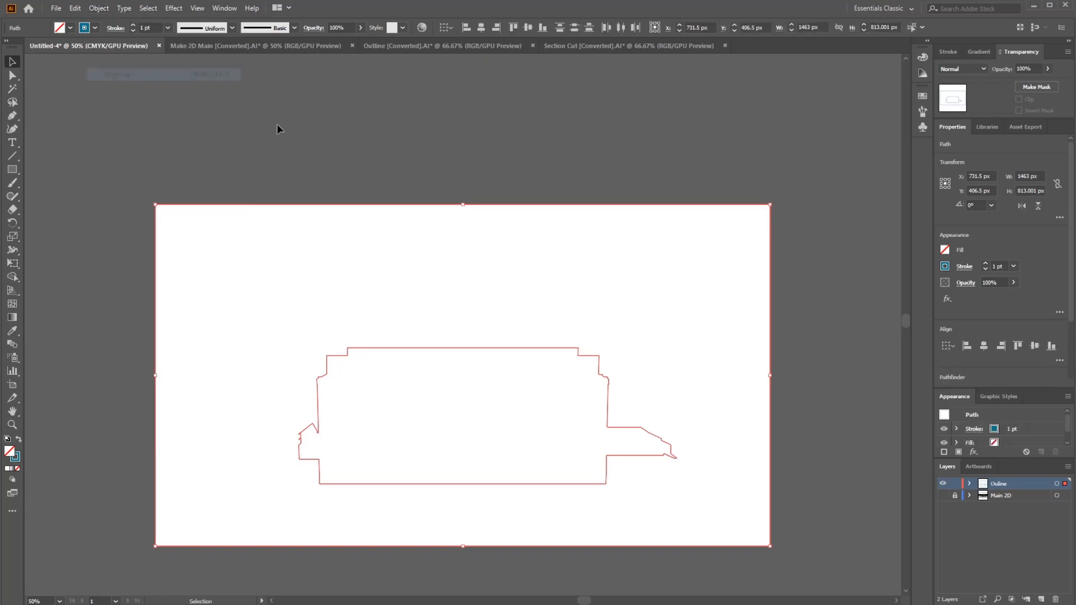
{"action": "left_click_drag", "start_coordinate": [209, 169], "coordinate": [101, 241]}
{"action": "key", "text": "Delete"}
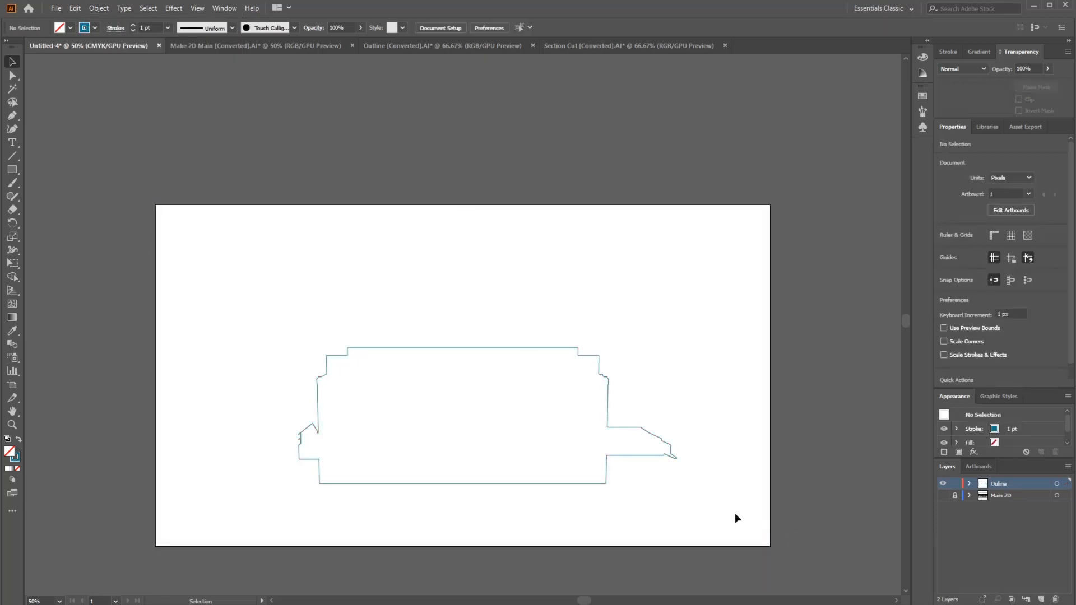
Switch the Main 2D layer's visibility on and off to check how the outline aligns with the main linework.
{"action": "left_click", "coordinate": [942, 496]}
{"action": "left_click", "coordinate": [943, 496]}
{"action": "left_click", "coordinate": [942, 497]}
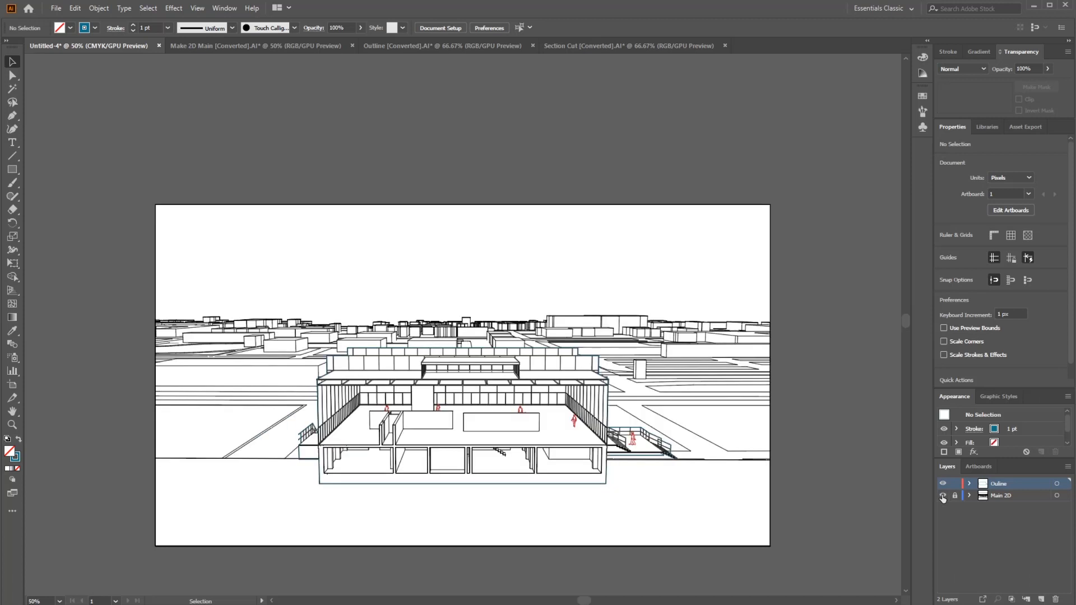
{"action": "left_click", "coordinate": [943, 497]}
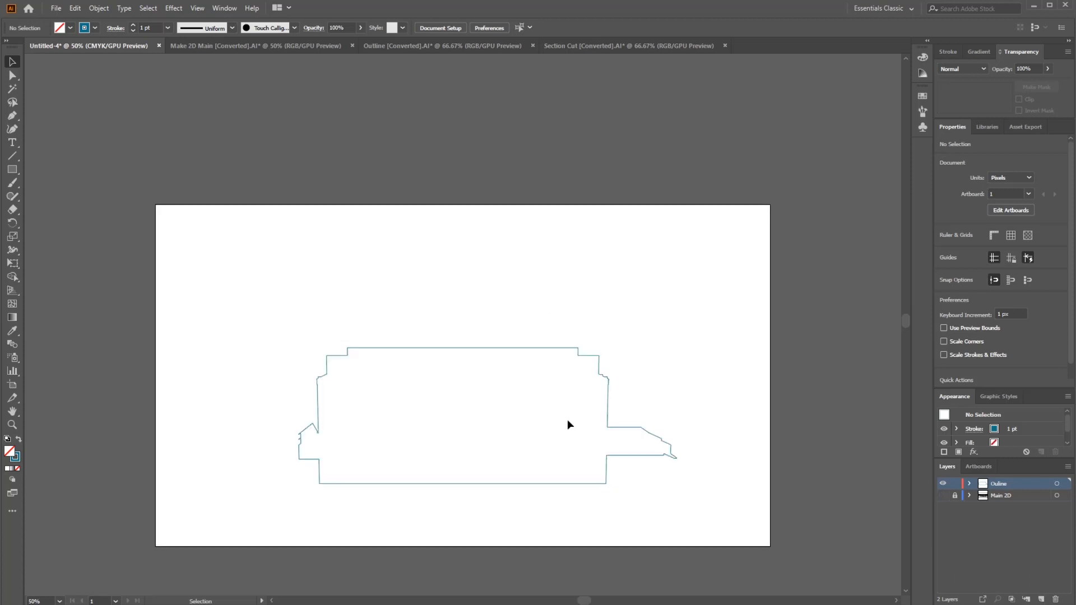
{"action": "left_click", "coordinate": [943, 496]}
{"action": "left_click", "coordinate": [943, 496]}
Lock the Outline layer and add a new layer named Section Cut above it.
{"action": "left_click", "coordinate": [1042, 599]}
{"action": "double_click", "coordinate": [1003, 483]}
{"action": "type", "text": "Sectio"}
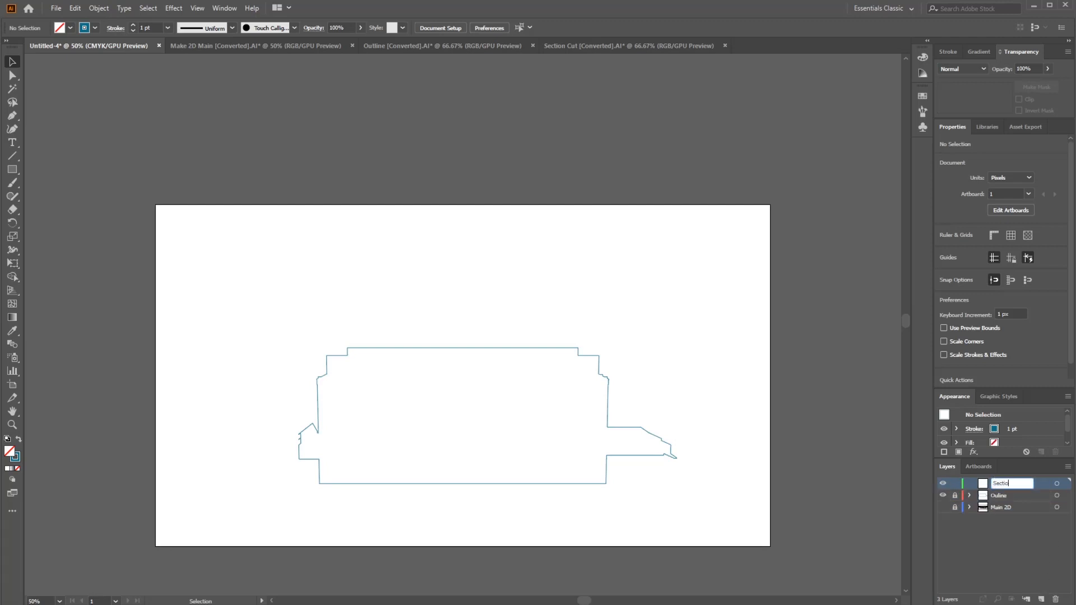
{"action": "type", "text": "n Cut"}
{"action": "key", "text": "Return"}
Copy the grouped section cut linework into the Section Cut layer and, with the Outline layer hidden, scale its frame to fill the artboard.
{"action": "left_click", "coordinate": [585, 44]}
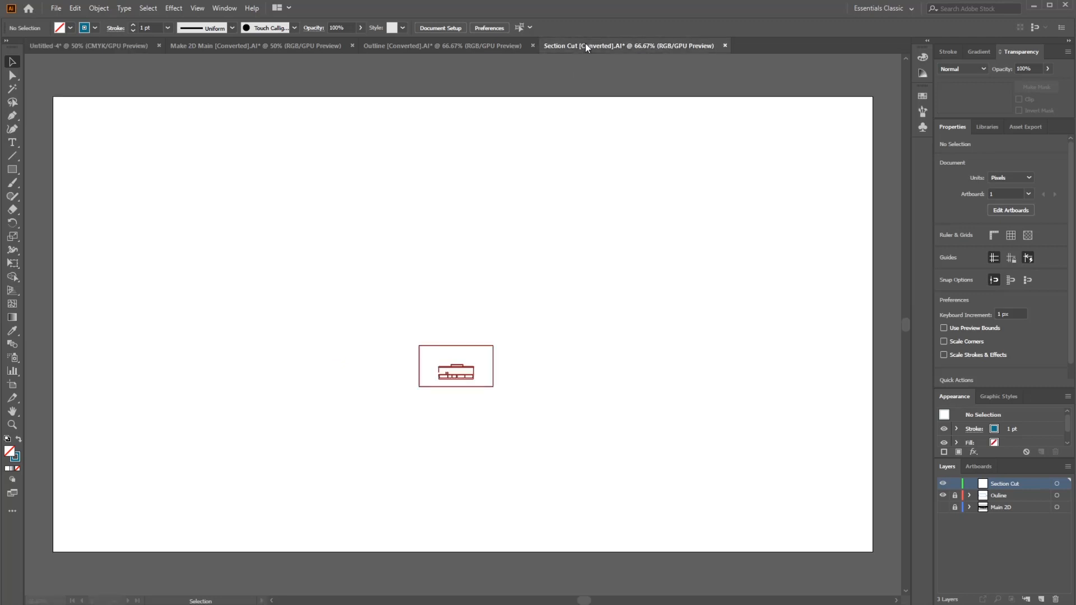
{"action": "left_click", "coordinate": [452, 377]}
{"action": "key", "text": "ctrl+c"}
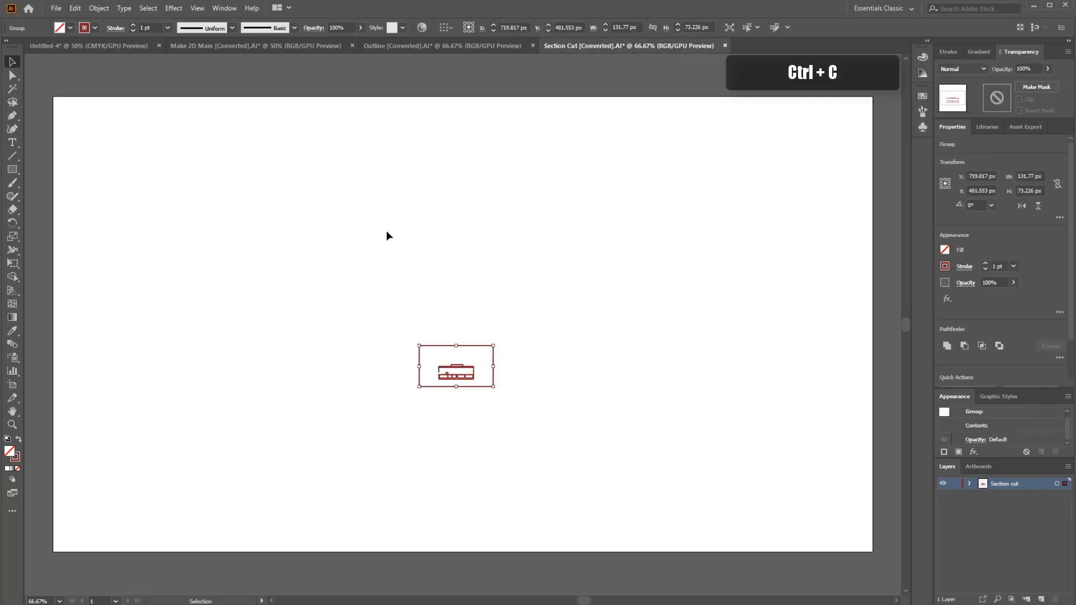
{"action": "left_click", "coordinate": [103, 44]}
{"action": "key", "text": "ctrl+v"}
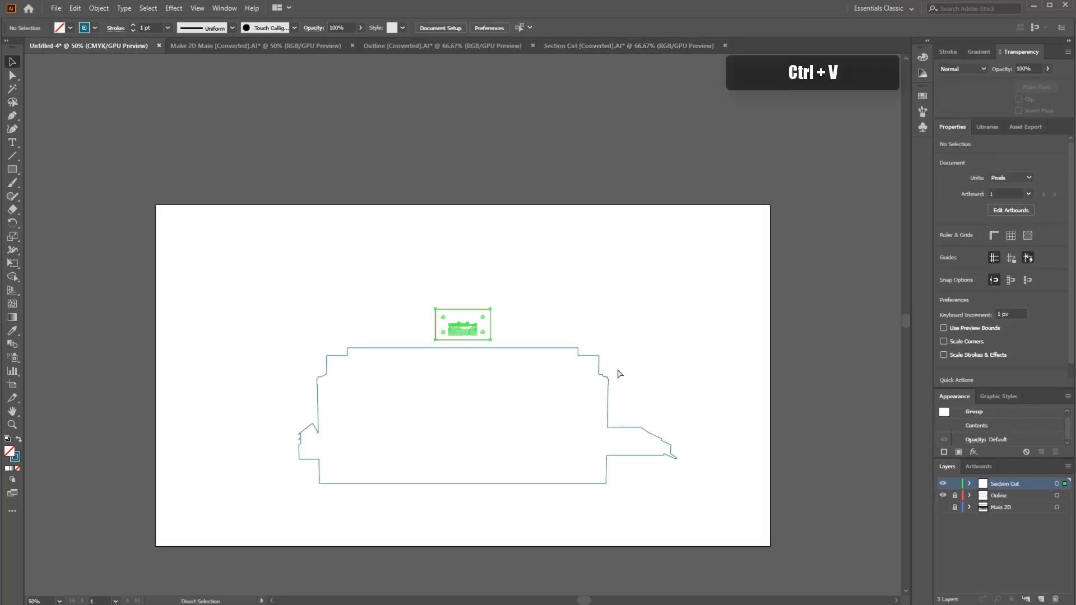
{"action": "left_click", "coordinate": [943, 495]}
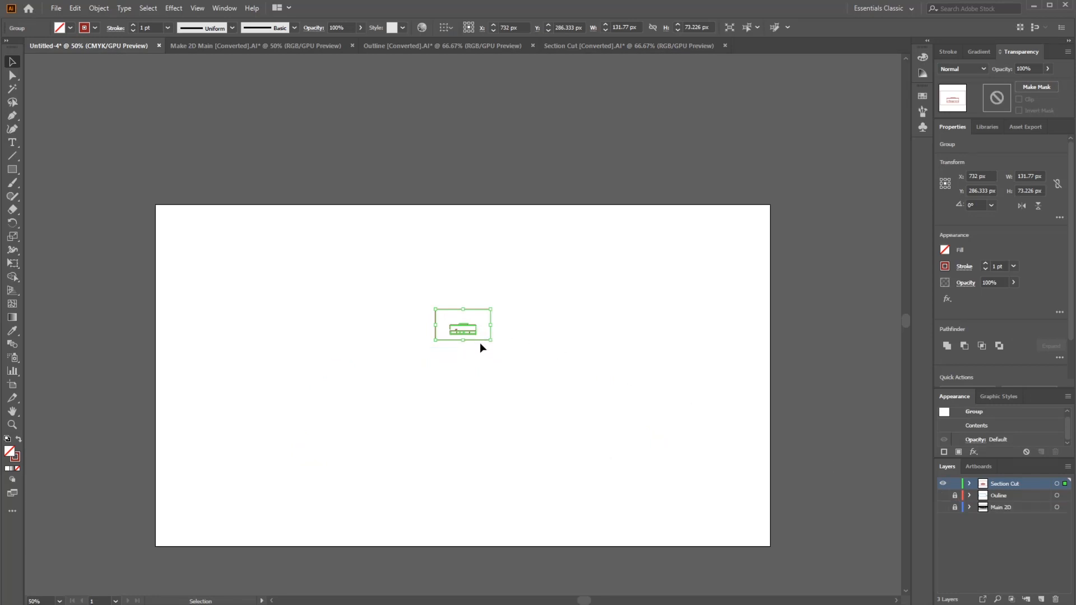
{"action": "left_click_drag", "start_coordinate": [479, 342], "coordinate": [770, 204]}
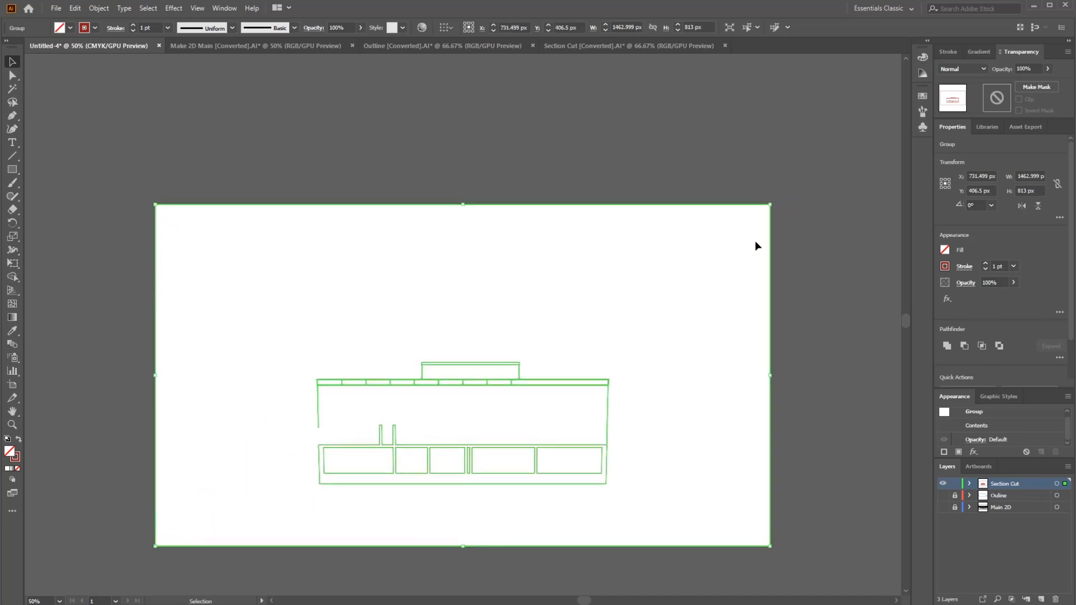
Ungroup the section cut linework and delete its rectangular frame.
{"action": "left_click", "coordinate": [93, 11]}
{"action": "left_click", "coordinate": [126, 73]}
{"action": "left_click_drag", "start_coordinate": [336, 205], "coordinate": [252, 244]}
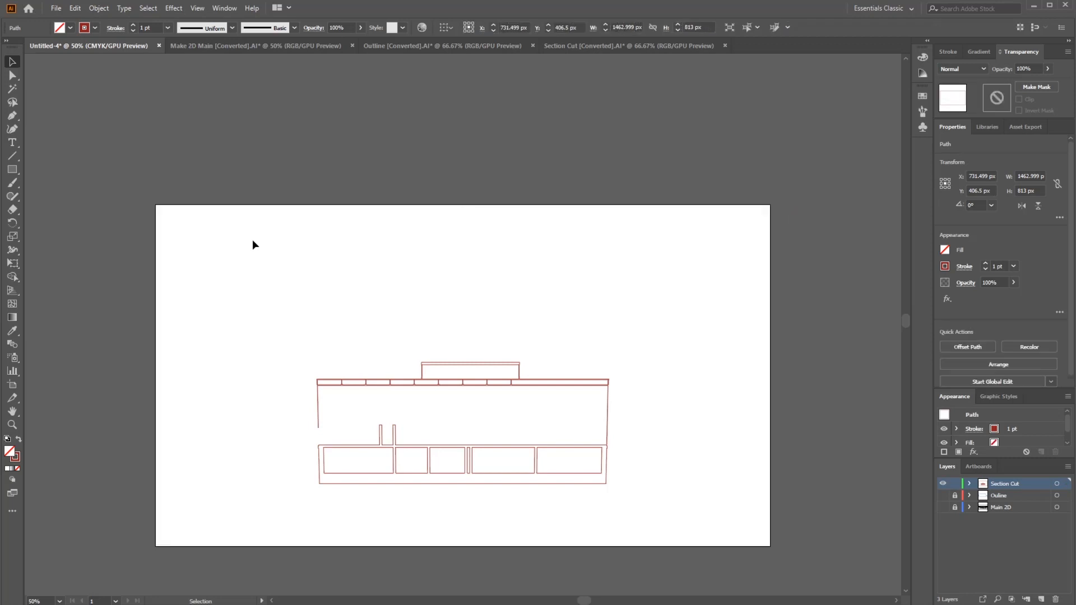
{"action": "left_click", "coordinate": [673, 416]}
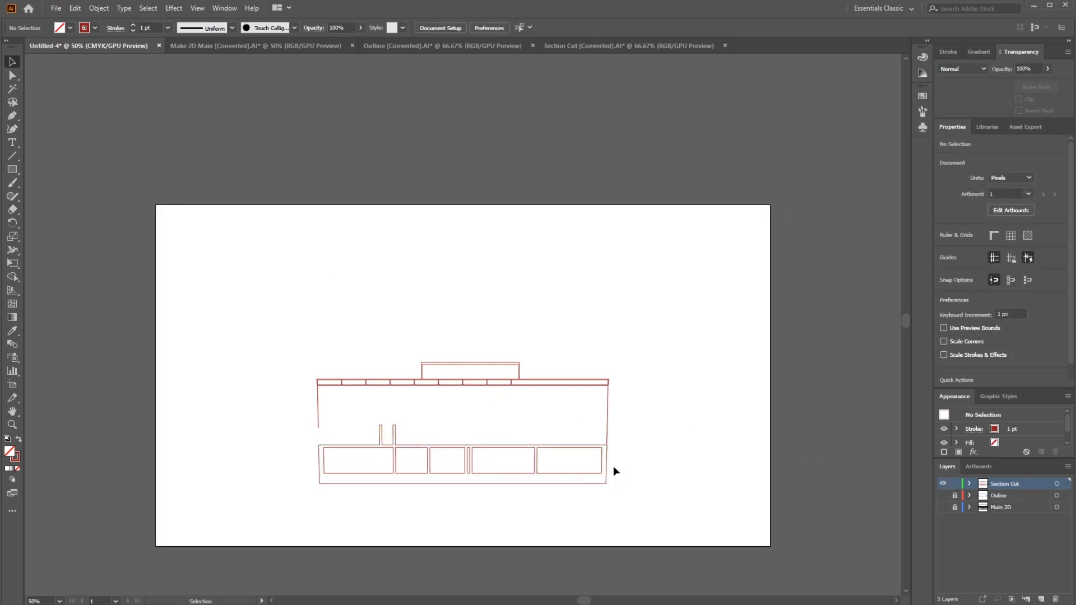
Place the Clay Render image from the Renders folder into the assembled document.
{"action": "scroll", "coordinate": [523, 490], "scroll_direction": "up", "scroll_amount": 3, "text": "alt"}
{"action": "scroll", "coordinate": [568, 452], "scroll_direction": "down", "scroll_amount": 2, "text": "alt"}
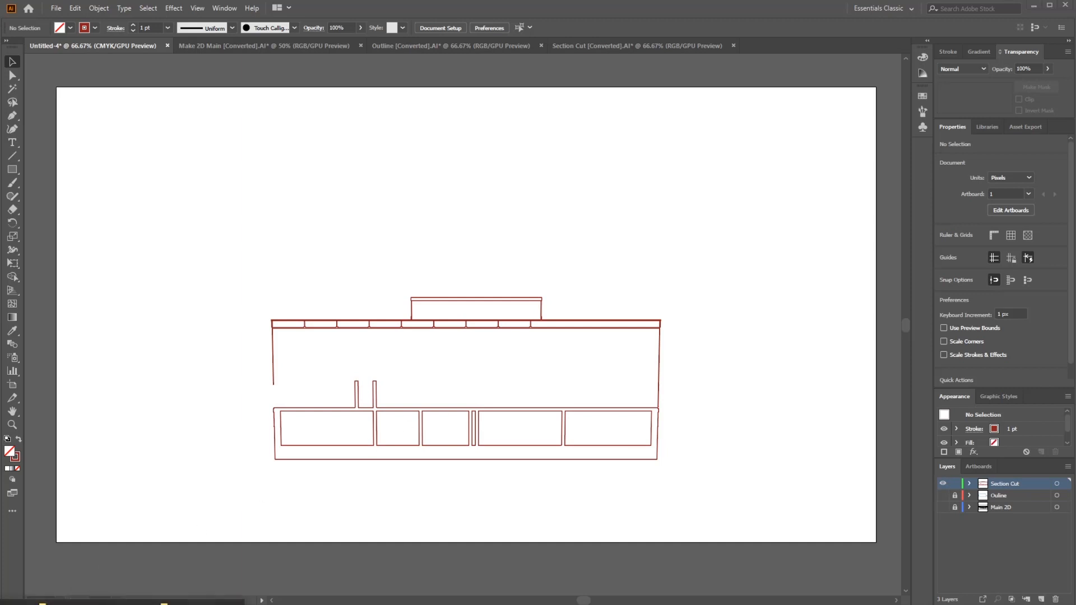
{"action": "left_click", "coordinate": [23, 604]}
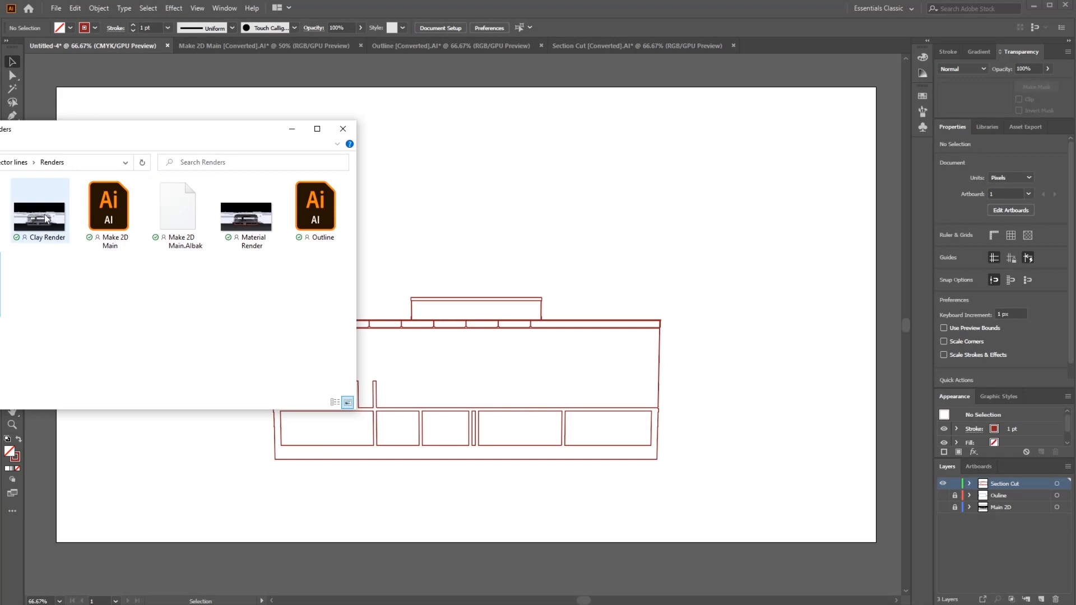
{"action": "left_click_drag", "start_coordinate": [50, 220], "coordinate": [637, 148]}
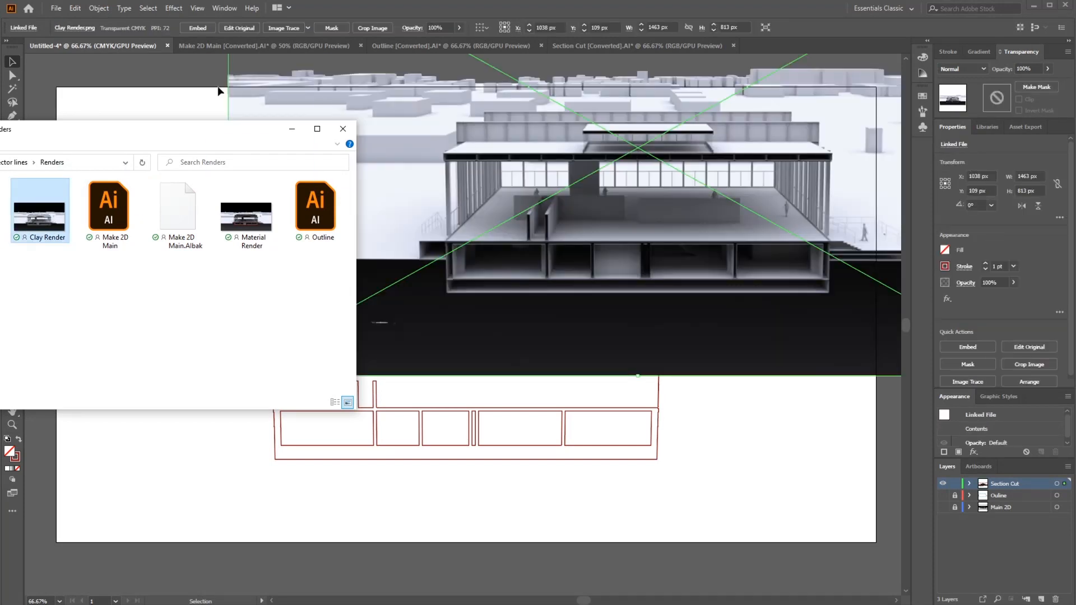
{"action": "left_click", "coordinate": [178, 78]}
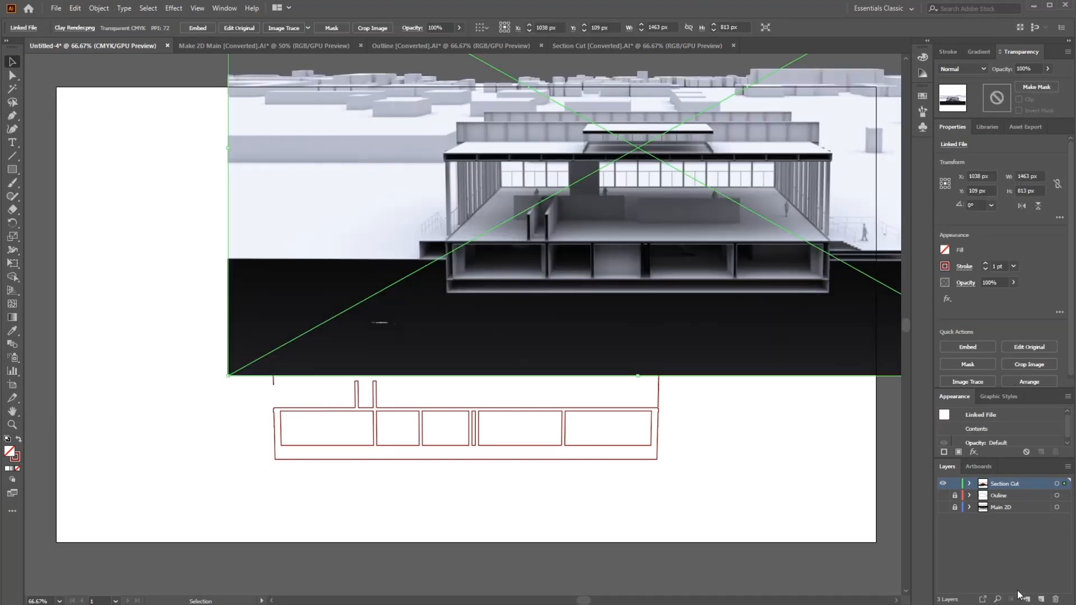
Add a new layer named Clay Render above the Section Cut layer.
{"action": "left_click", "coordinate": [1041, 598]}
{"action": "double_click", "coordinate": [998, 483]}
{"action": "type", "text": "Cl"}
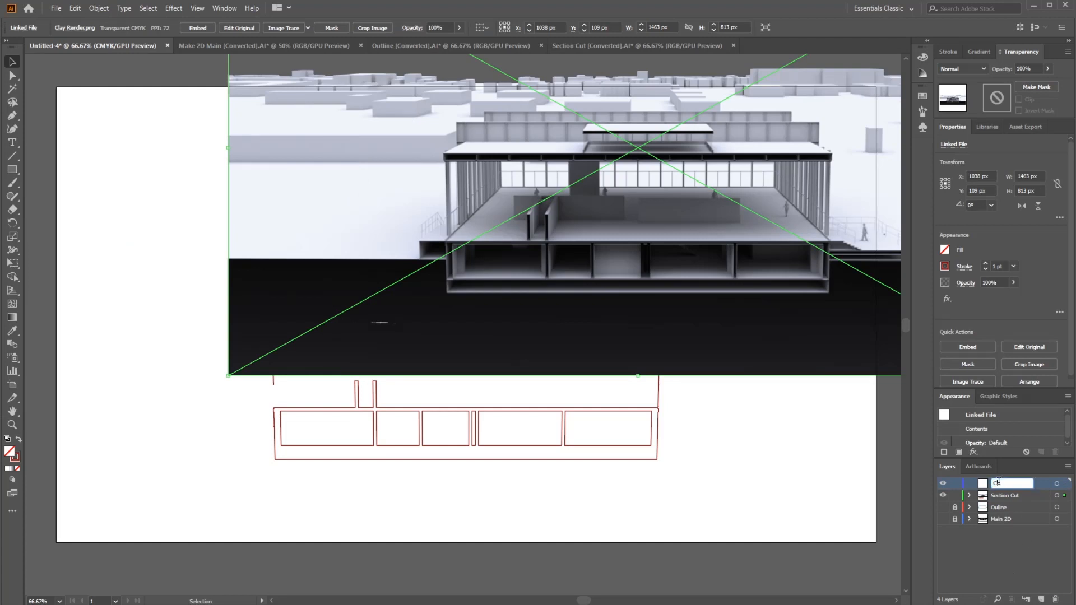
{"action": "type", "text": "ay Render"}
{"action": "key", "text": "Return"}
Move the placed clay render image from the Section Cut layer to the Clay Render layer.
{"action": "left_click", "coordinate": [955, 497]}
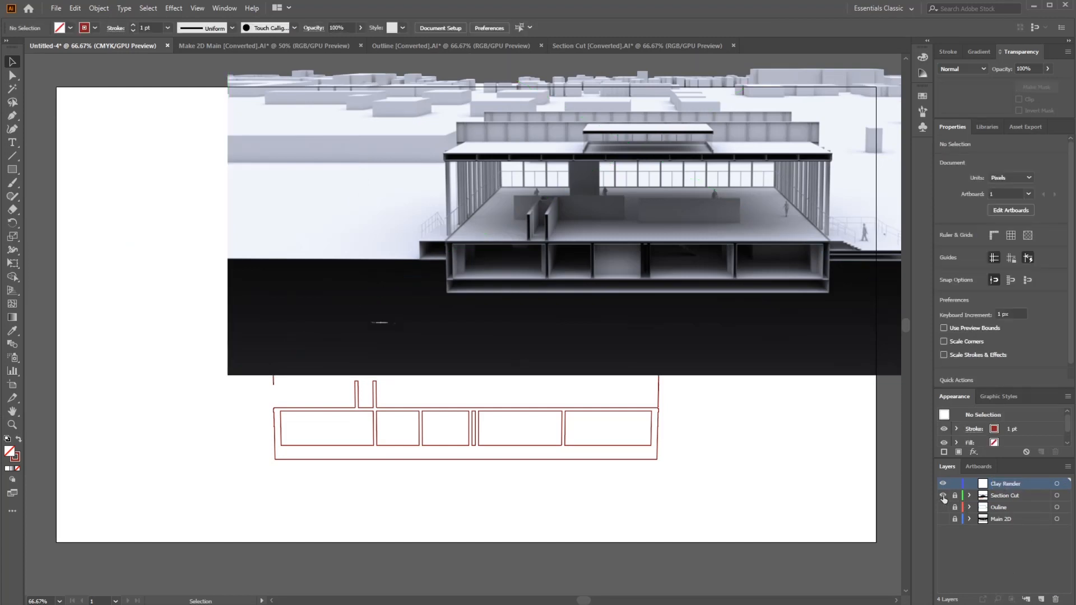
{"action": "left_click", "coordinate": [954, 496]}
{"action": "left_click", "coordinate": [738, 318]}
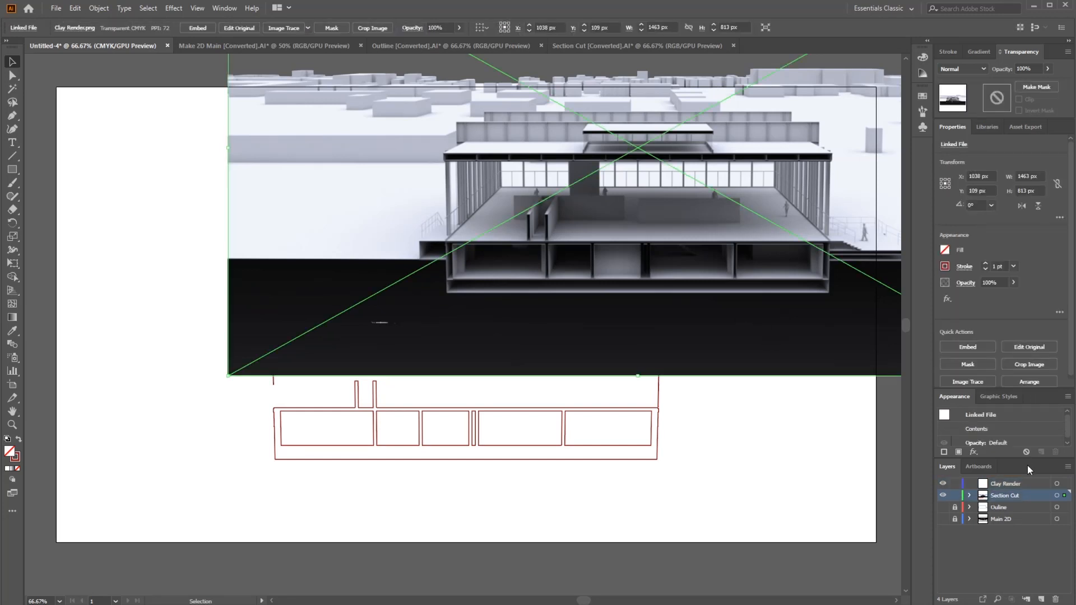
{"action": "left_click_drag", "start_coordinate": [1068, 499], "coordinate": [1065, 484]}
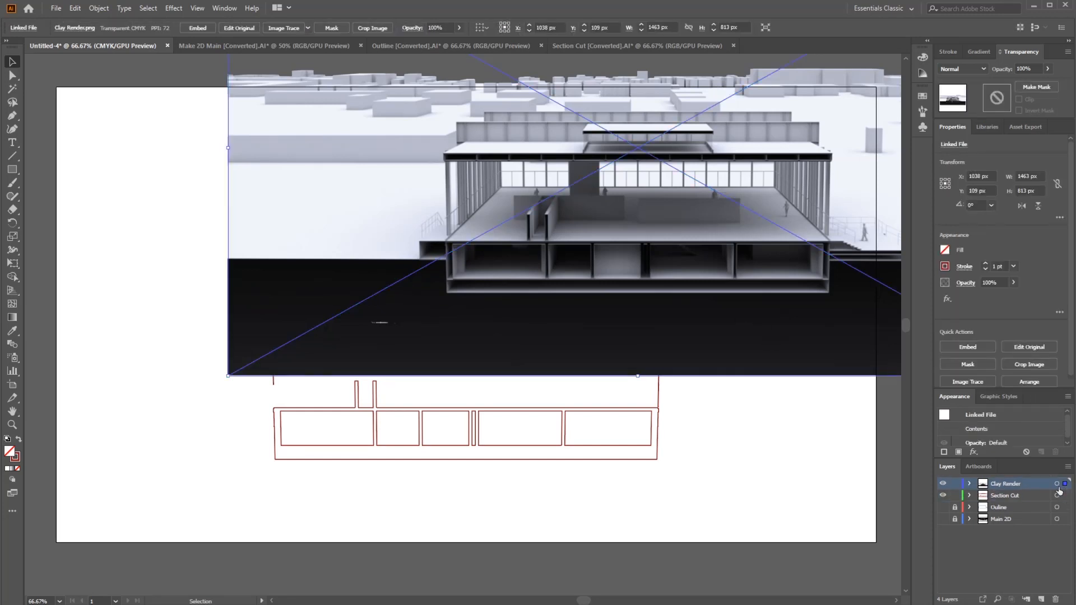
Lock and hide the Section Cut layer, and move the clay render image so it aligns with the artboard.
{"action": "left_click", "coordinate": [955, 496]}
{"action": "left_click", "coordinate": [943, 495]}
{"action": "scroll", "coordinate": [441, 382], "scroll_direction": "down", "scroll_amount": 3, "text": "alt"}
{"action": "scroll", "coordinate": [441, 382], "scroll_direction": "up", "scroll_amount": 3, "text": "alt"}
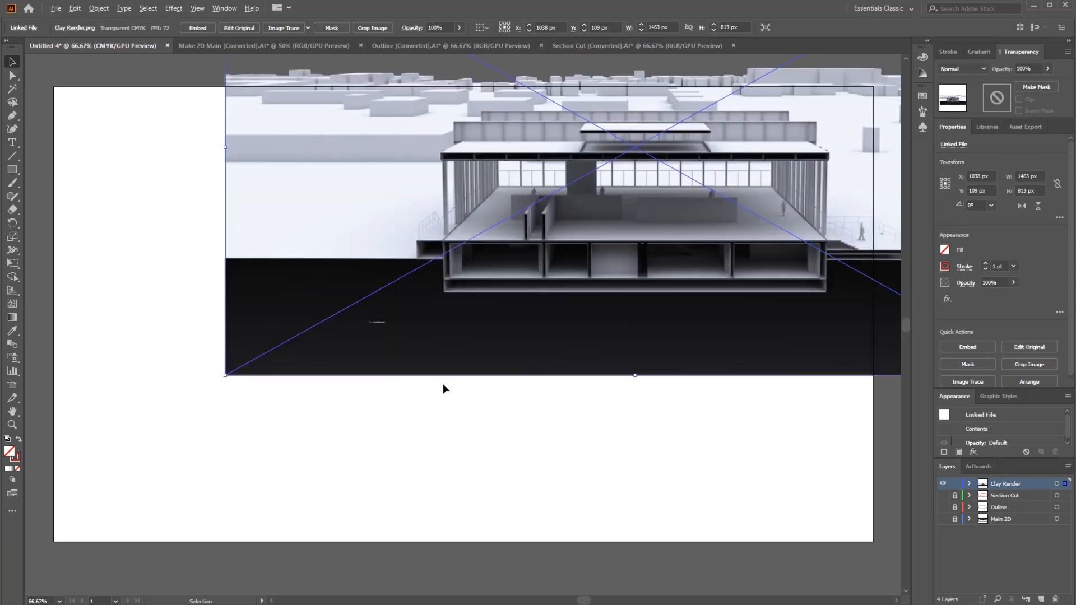
{"action": "scroll", "coordinate": [446, 418], "scroll_direction": "down", "scroll_amount": 1, "text": "alt"}
{"action": "left_click_drag", "start_coordinate": [500, 370], "coordinate": [374, 494]}
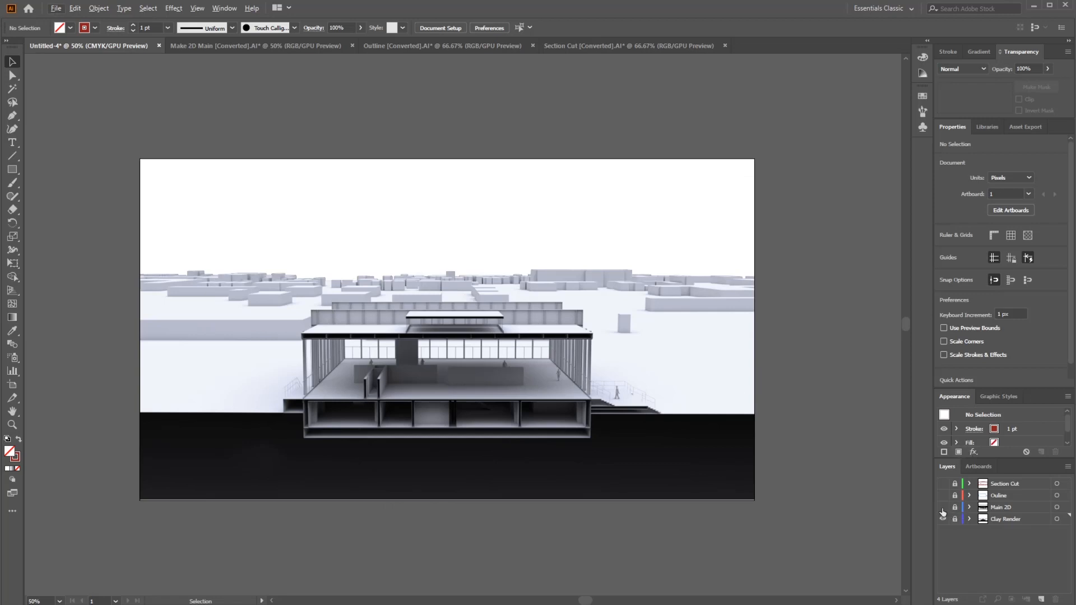
Show the Main 2D, Outline and Section Cut layers over the clay render.
{"action": "left_click", "coordinate": [943, 508]}
{"action": "left_click", "coordinate": [943, 496]}
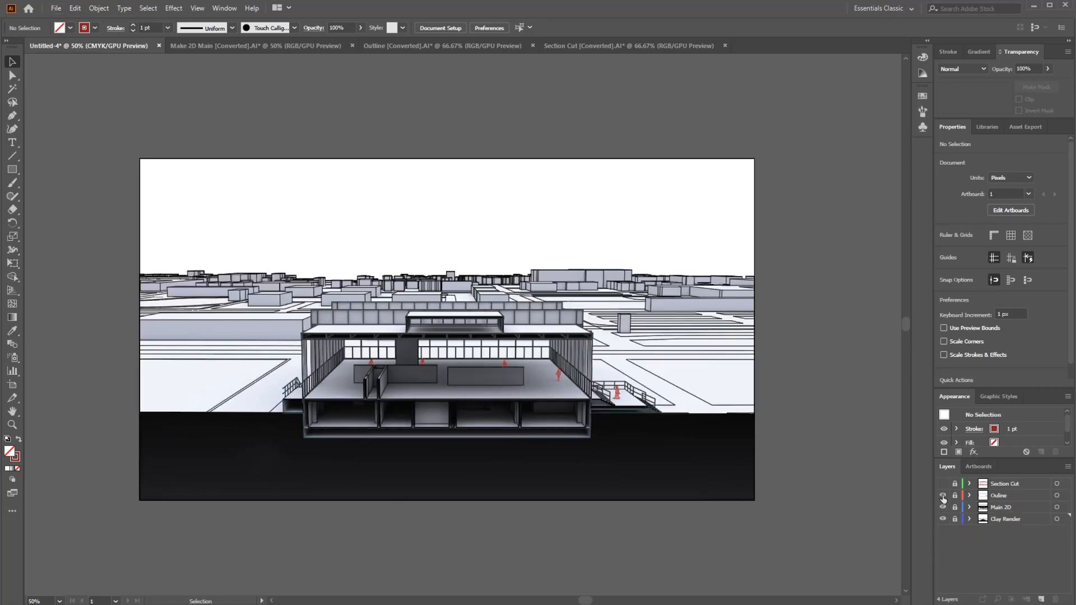
{"action": "left_click", "coordinate": [942, 484]}
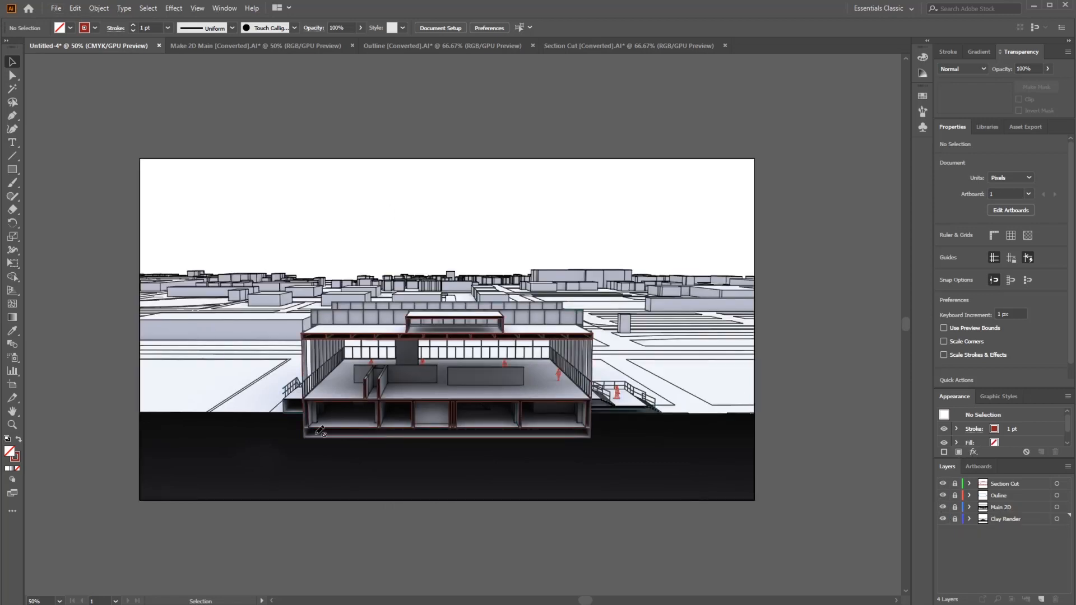
Hide the Section Cut and Outline layers and unlock the Main 2D layer for editing.
{"action": "scroll", "coordinate": [447, 380], "scroll_direction": "up", "scroll_amount": 1, "text": "alt"}
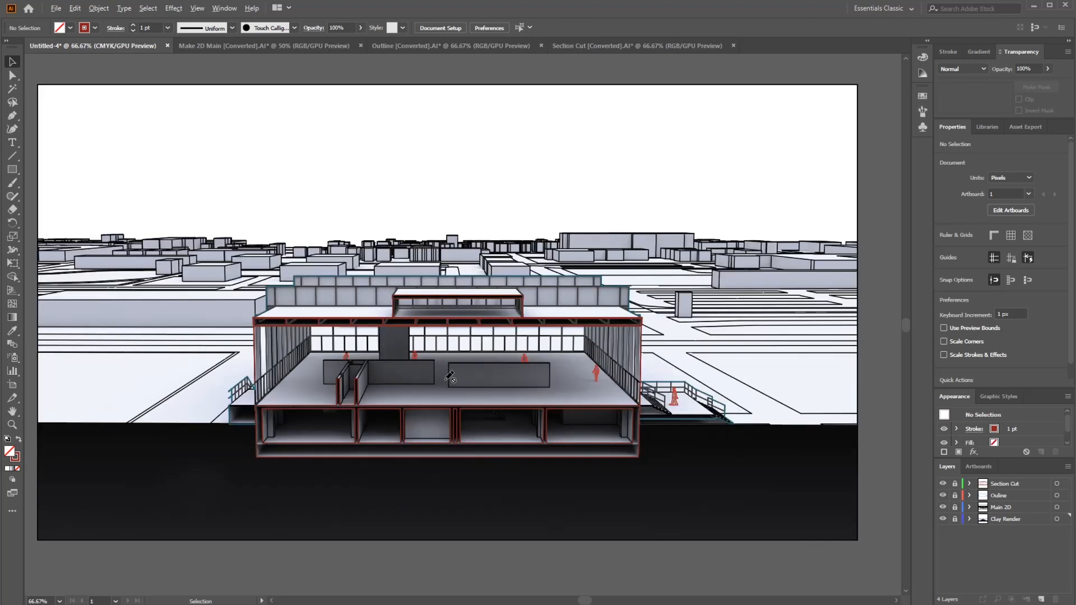
{"action": "scroll", "coordinate": [450, 377], "scroll_direction": "down", "scroll_amount": 1, "text": "alt"}
{"action": "scroll", "coordinate": [450, 377], "scroll_direction": "up", "scroll_amount": 1, "text": "alt"}
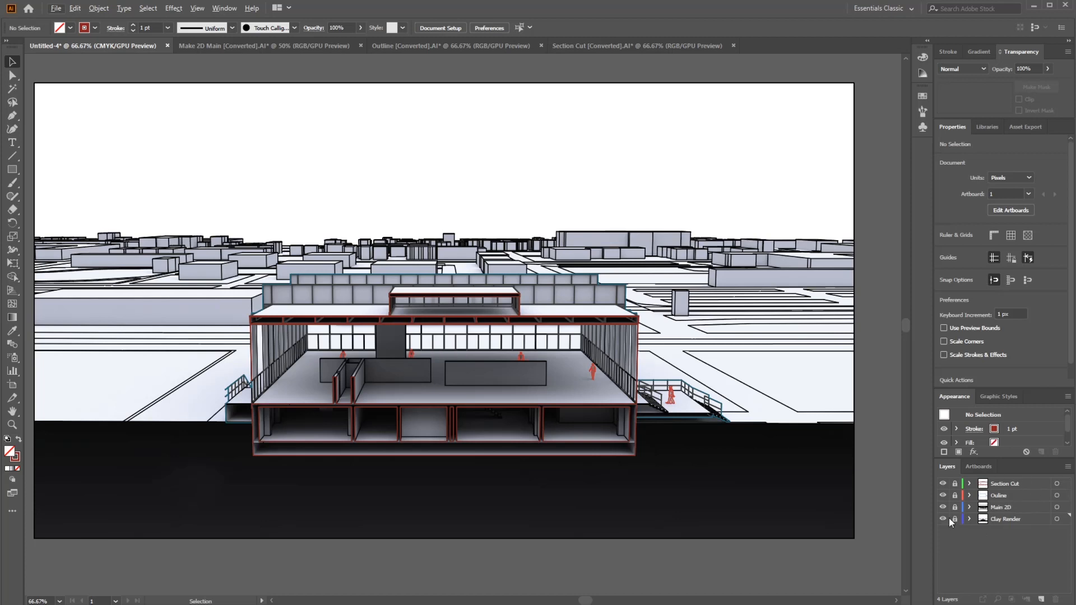
{"action": "left_click", "coordinate": [942, 484]}
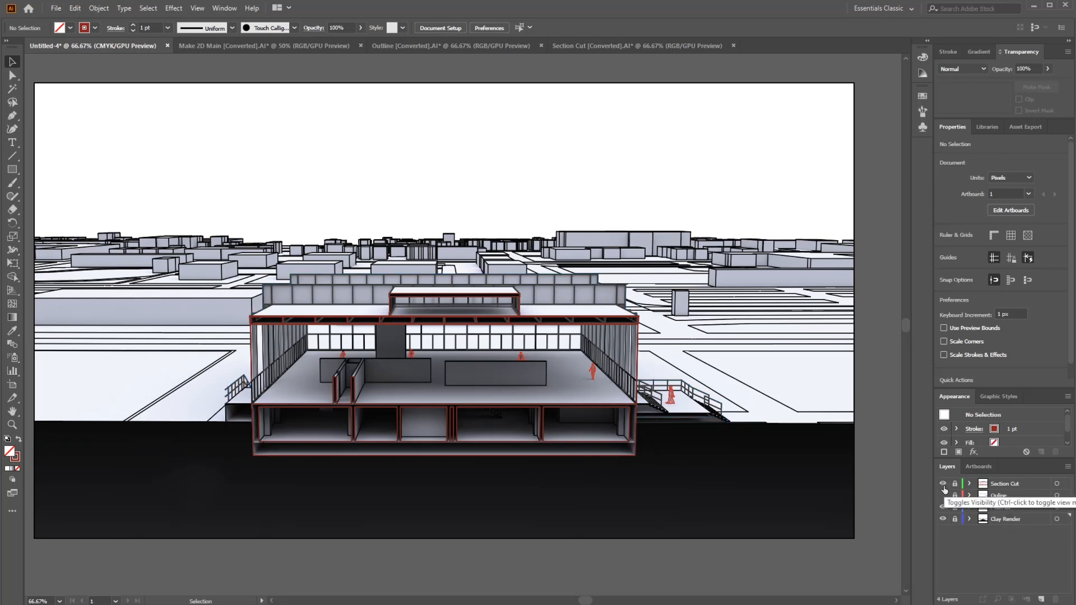
{"action": "left_click", "coordinate": [943, 495]}
{"action": "left_click", "coordinate": [955, 507]}
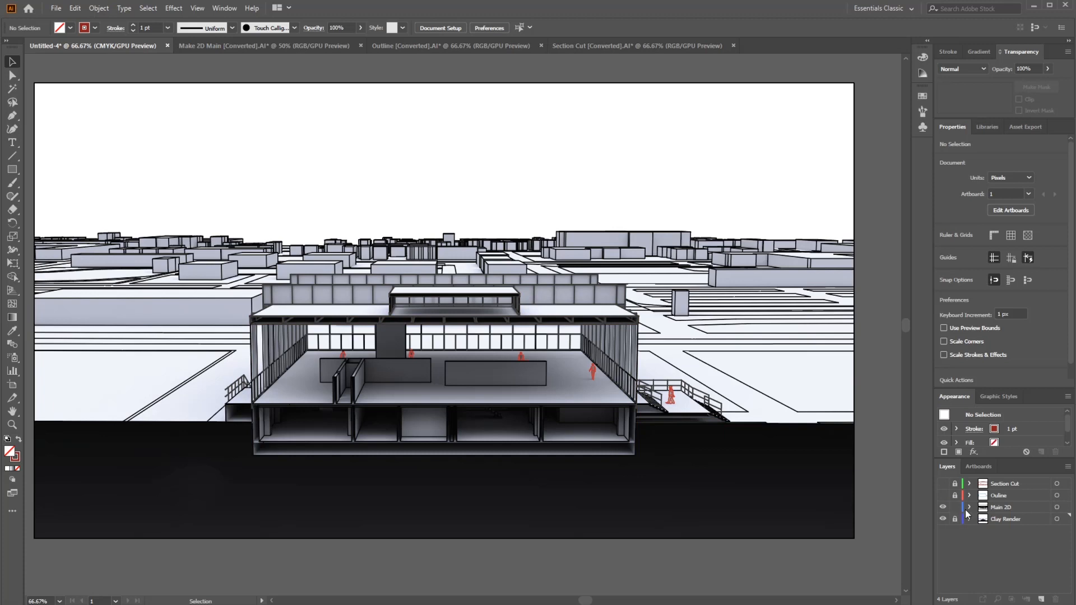
Select all linework on the Main 2D layer and set its stroke weight to 0.1 pt.
{"action": "left_click", "coordinate": [1066, 508]}
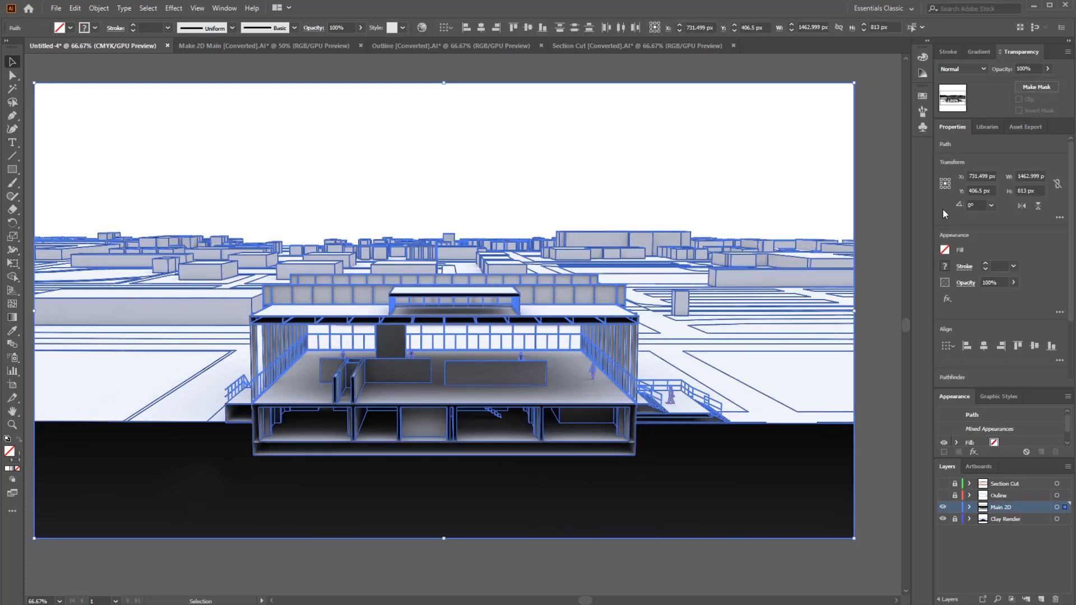
{"action": "left_click", "coordinate": [148, 26]}
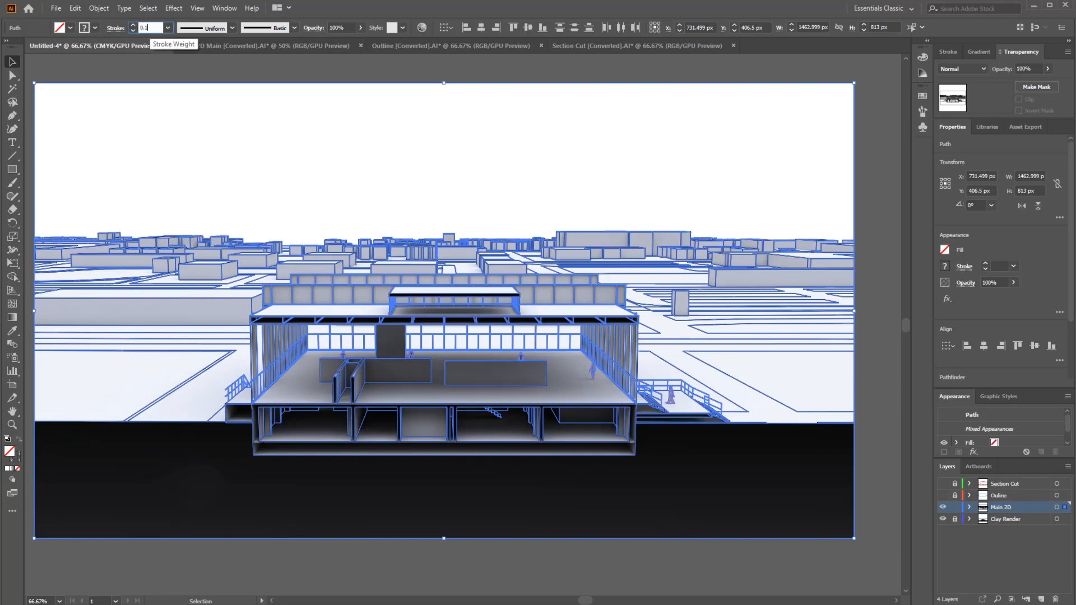
{"action": "type", "text": "0.1"}
{"action": "key", "text": "Return"}
{"action": "left_click", "coordinate": [445, 186]}
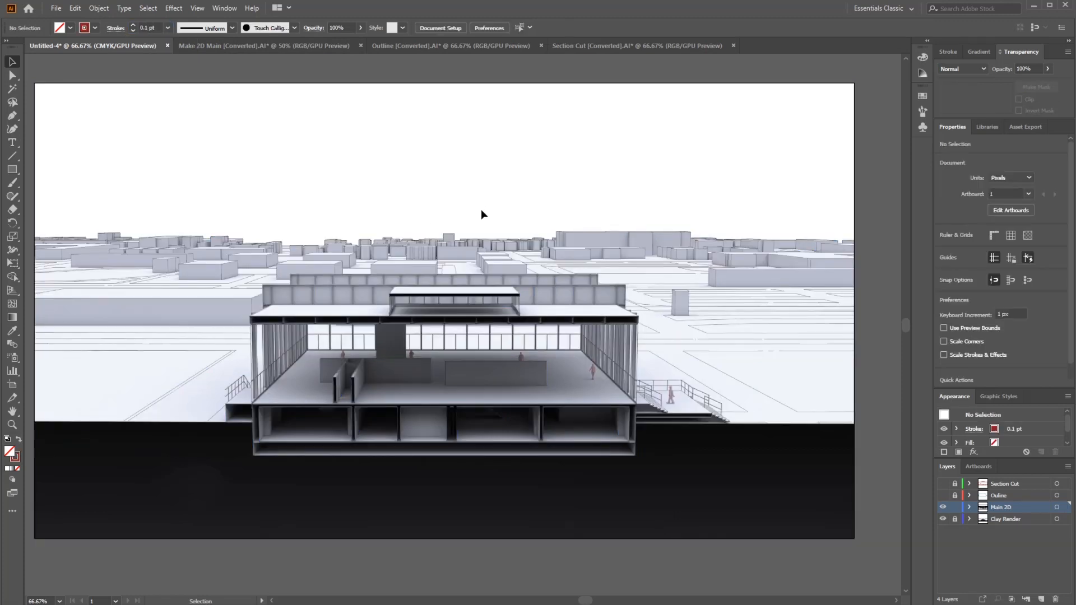
Examine how the thinned Main 2D lines read over the clay render, in the background city blocks and the building interior.
{"action": "scroll", "coordinate": [749, 279], "scroll_direction": "up", "scroll_amount": 8, "text": "alt"}
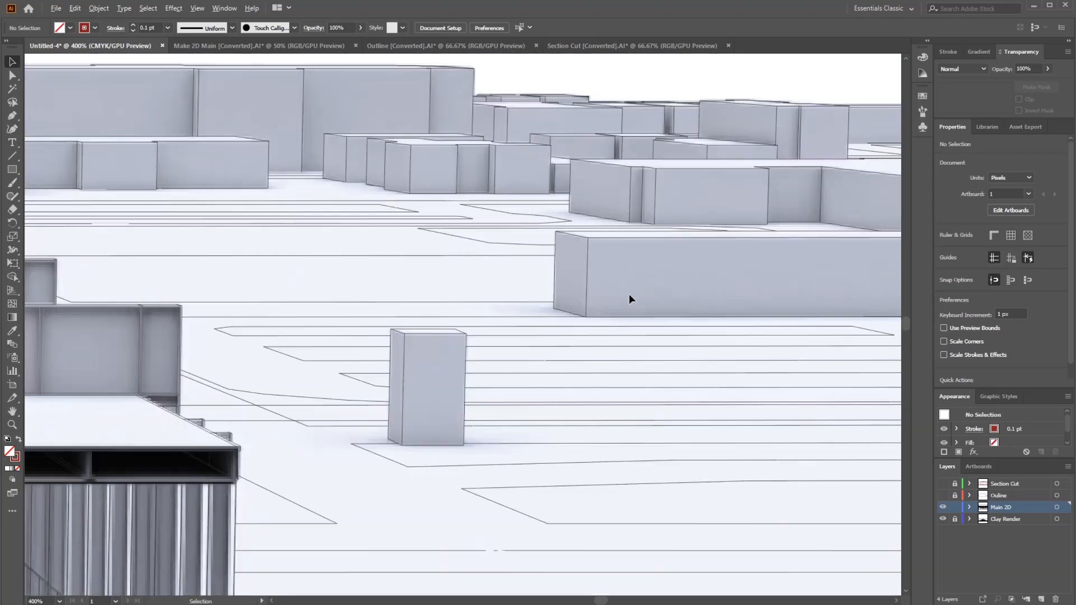
{"action": "scroll", "coordinate": [629, 294], "scroll_direction": "down", "scroll_amount": 6, "text": "alt"}
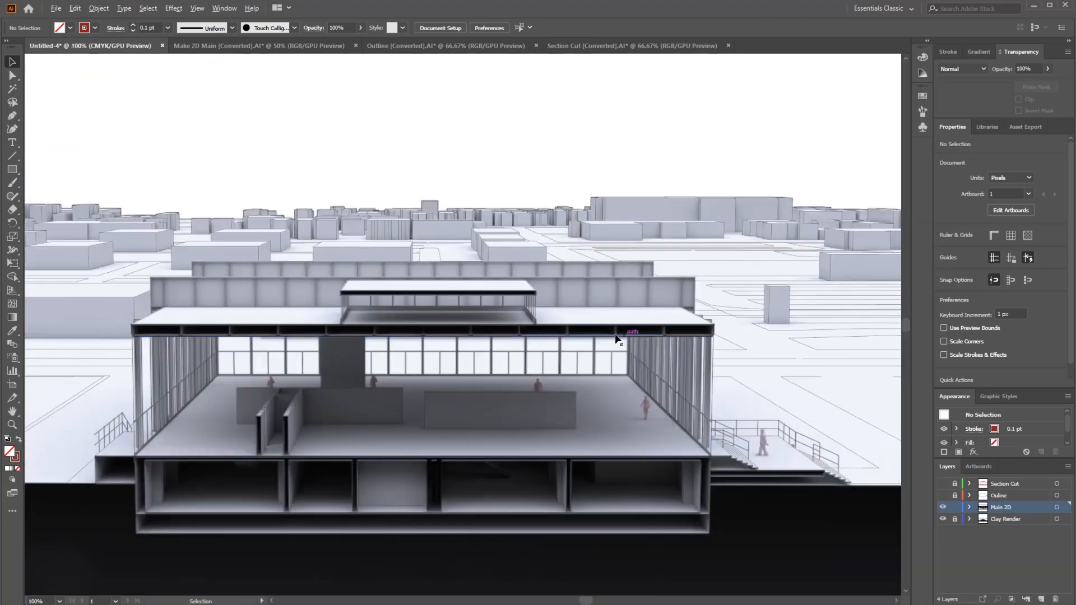
{"action": "scroll", "coordinate": [616, 338], "scroll_direction": "down", "scroll_amount": 3, "text": "alt"}
{"action": "scroll", "coordinate": [344, 310], "scroll_direction": "up", "scroll_amount": 3, "text": "alt"}
{"action": "scroll", "coordinate": [531, 234], "scroll_direction": "up", "scroll_amount": 3, "text": "alt"}
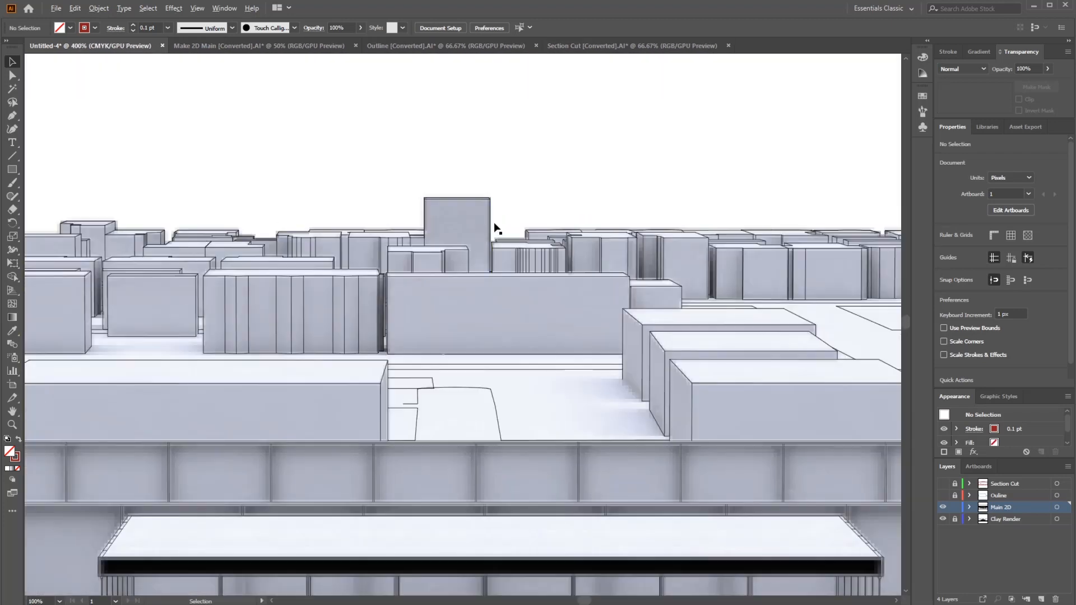
{"action": "scroll", "coordinate": [497, 249], "scroll_direction": "down", "scroll_amount": 5, "text": "alt"}
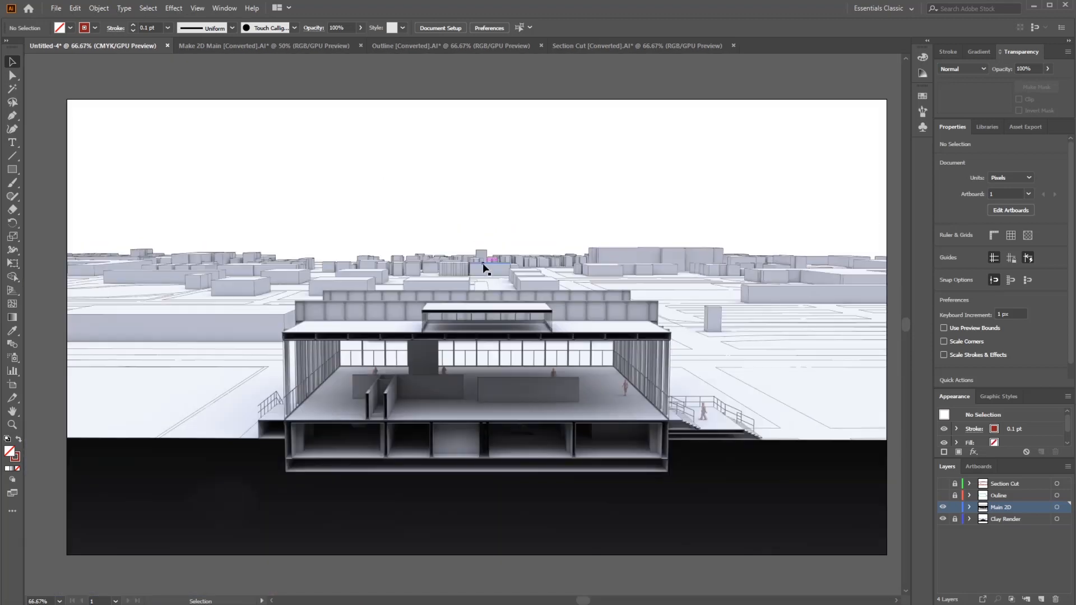
{"action": "scroll", "coordinate": [482, 405], "scroll_direction": "up", "scroll_amount": 4, "text": "alt"}
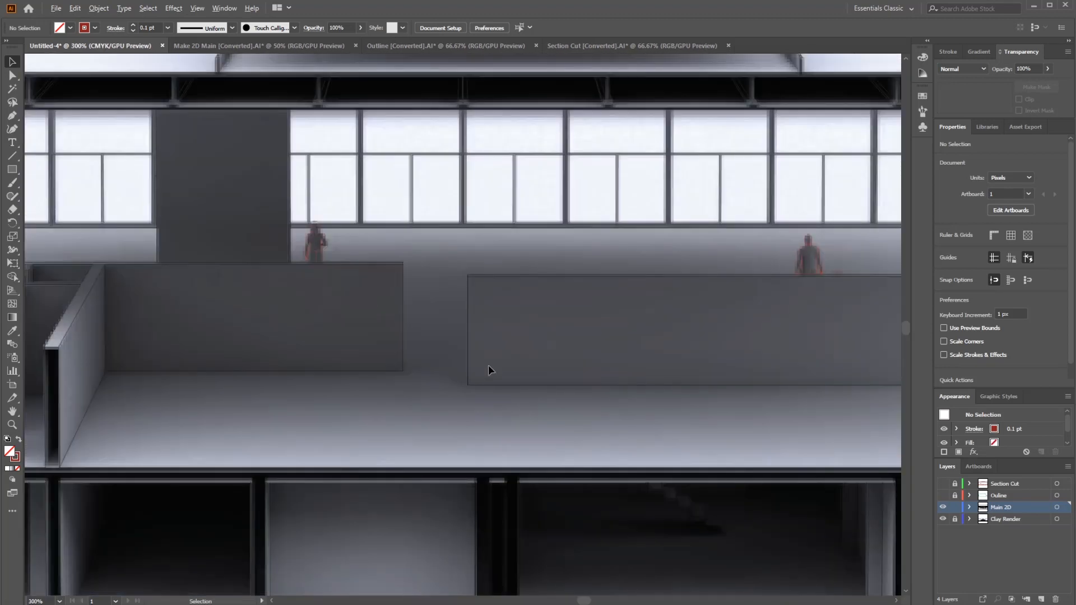
{"action": "scroll", "coordinate": [489, 364], "scroll_direction": "down", "scroll_amount": 5, "text": "alt"}
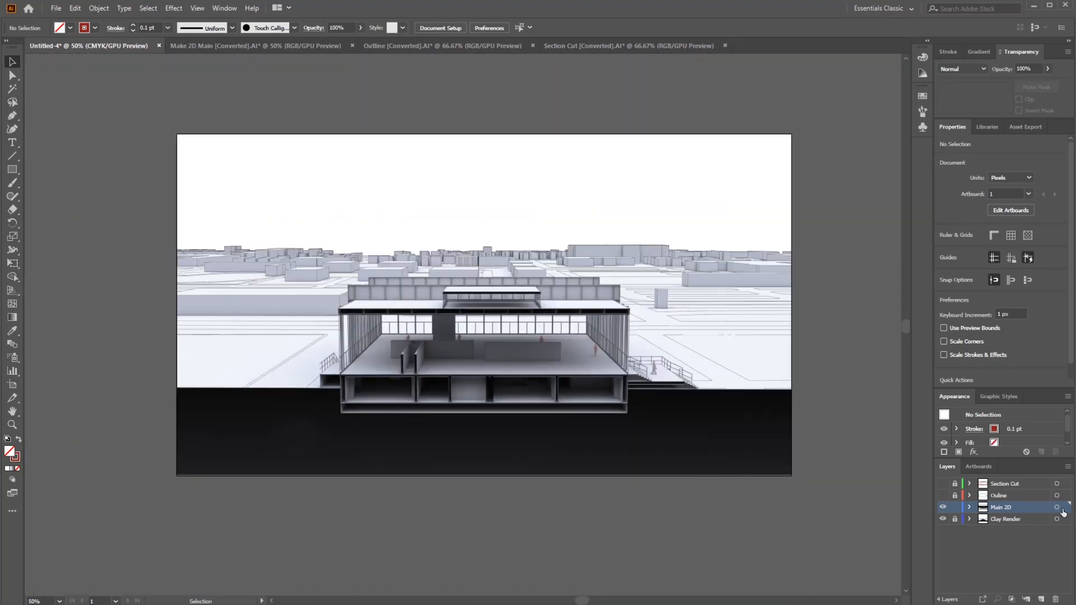
Set the stroke weight of all Main 2D linework to 0.2 pt and deselect it.
{"action": "left_click", "coordinate": [1062, 509]}
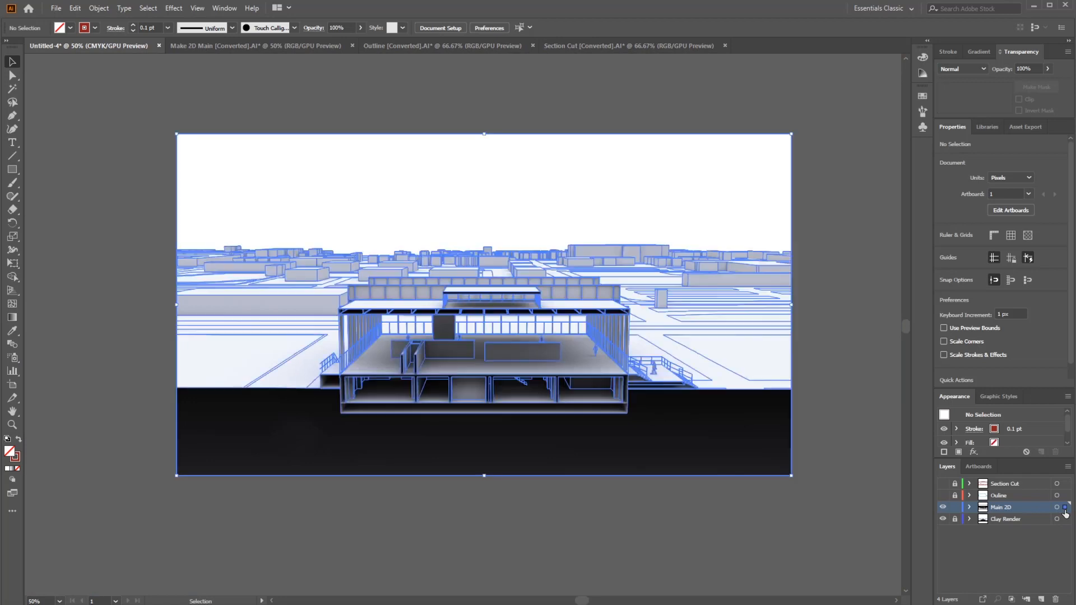
{"action": "left_click", "coordinate": [157, 28]}
{"action": "type", "text": "0.2"}
{"action": "key", "text": "Return"}
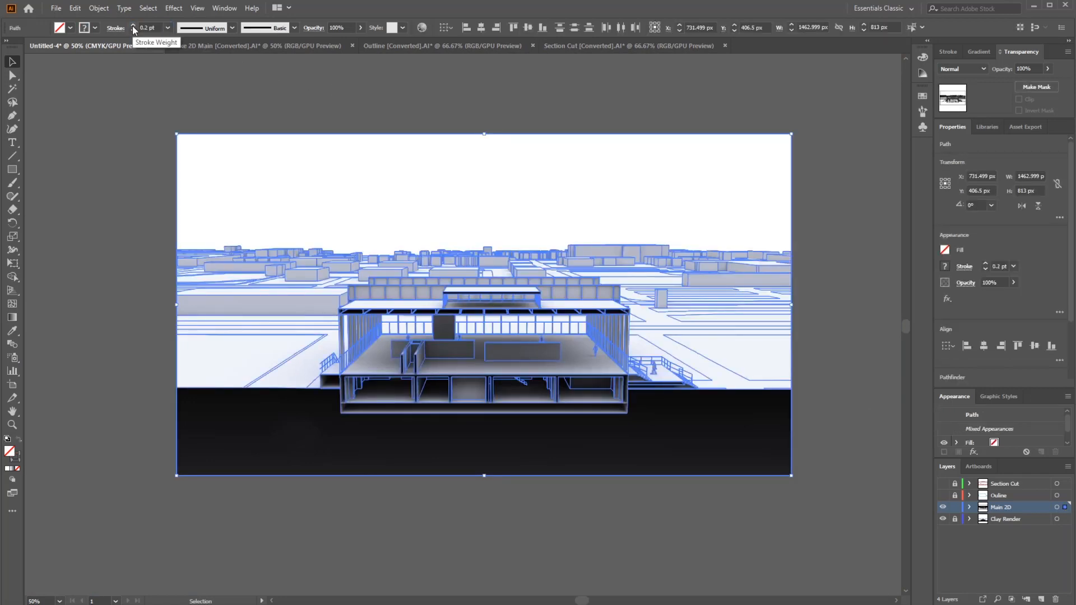
{"action": "left_click", "coordinate": [422, 137]}
{"action": "scroll", "coordinate": [588, 283], "scroll_direction": "up", "scroll_amount": 1, "text": "alt"}
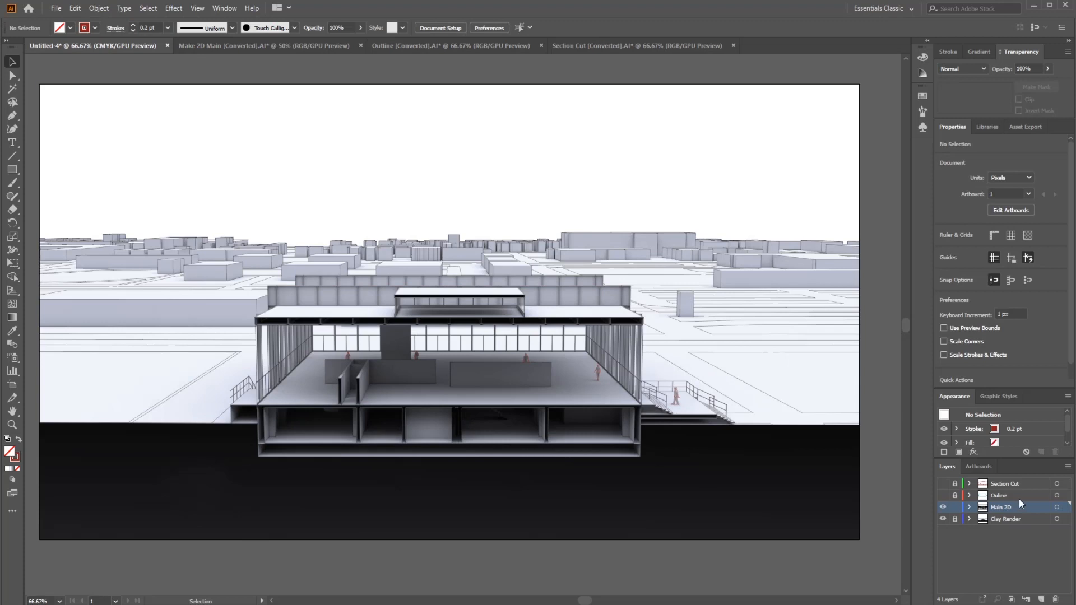
Show and unlock the Outline layer, select its building outline, and change the stroke colour to black.
{"action": "left_click", "coordinate": [942, 495]}
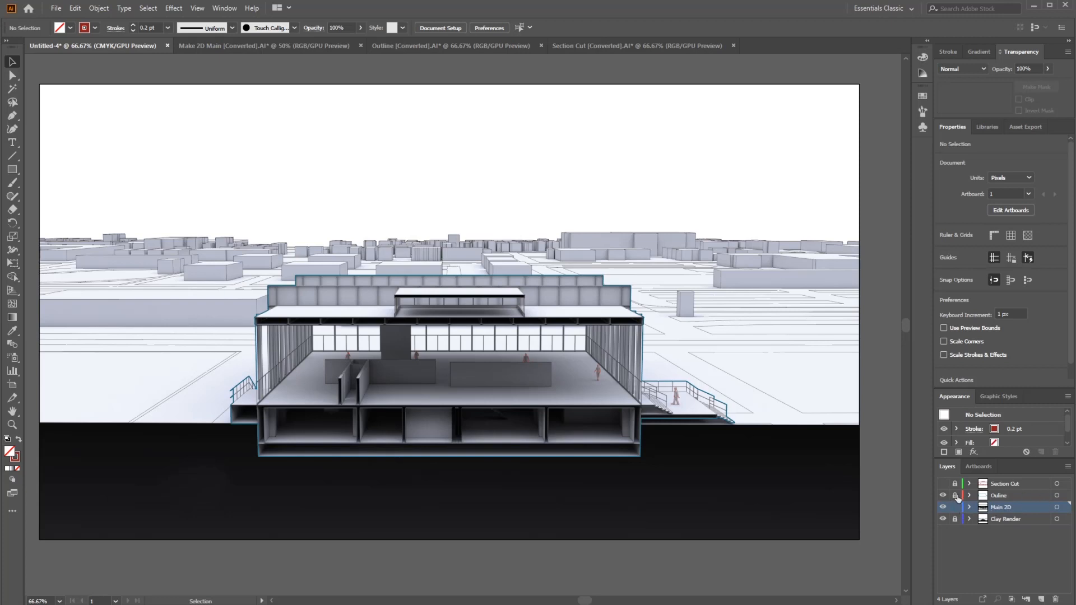
{"action": "left_click", "coordinate": [1064, 496]}
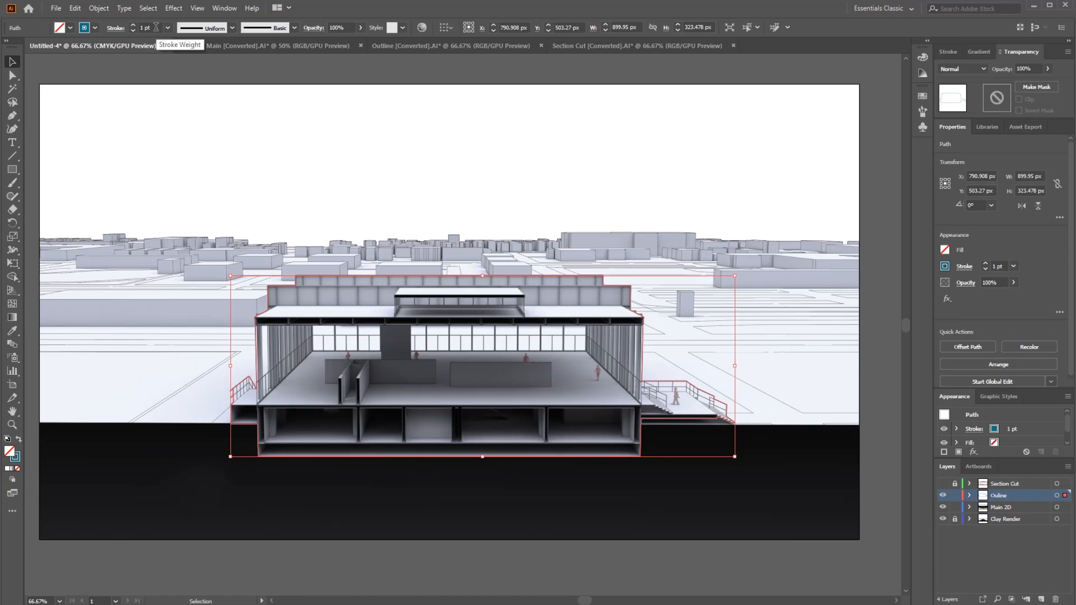
{"action": "left_click", "coordinate": [95, 27]}
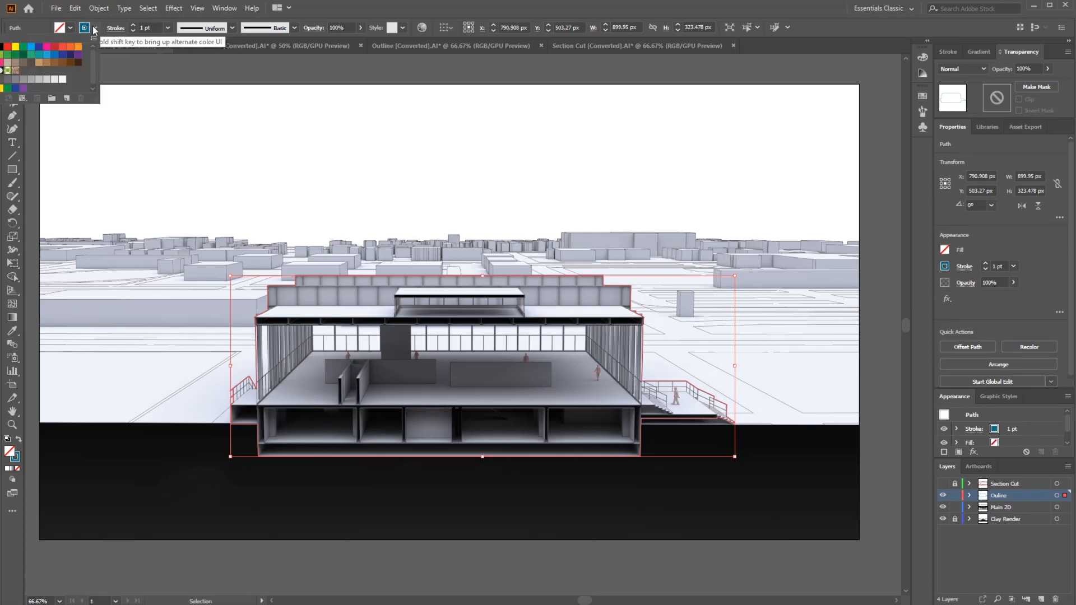
{"action": "left_click", "coordinate": [2, 48]}
Set the building outline's stroke weight to 5 pt.
{"action": "left_click", "coordinate": [157, 28]}
{"action": "left_click_drag", "start_coordinate": [155, 29], "coordinate": [130, 32]}
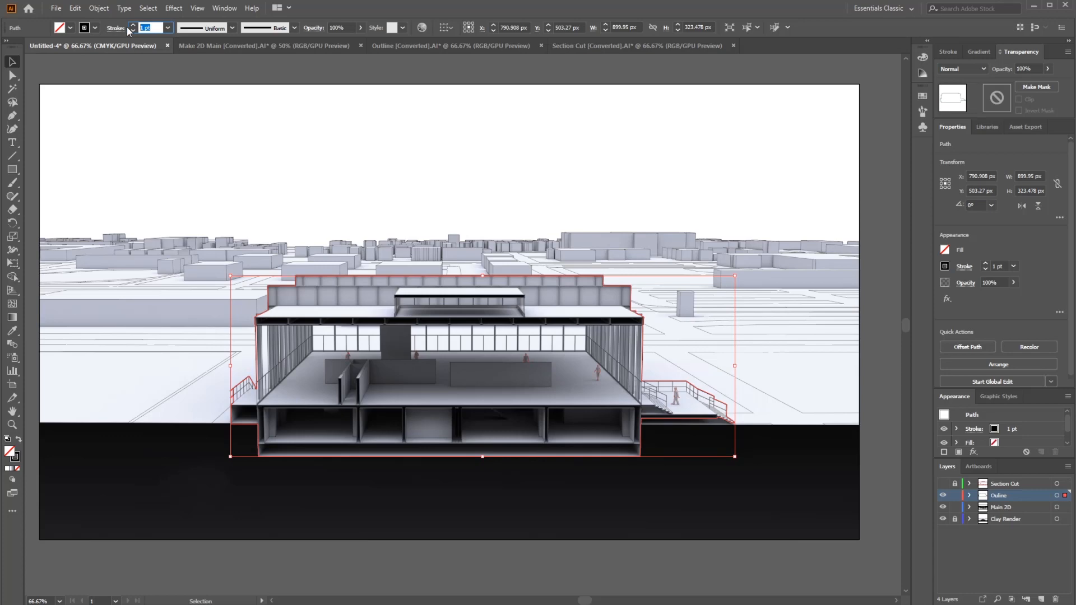
{"action": "type", "text": "5"}
{"action": "key", "text": "Return"}
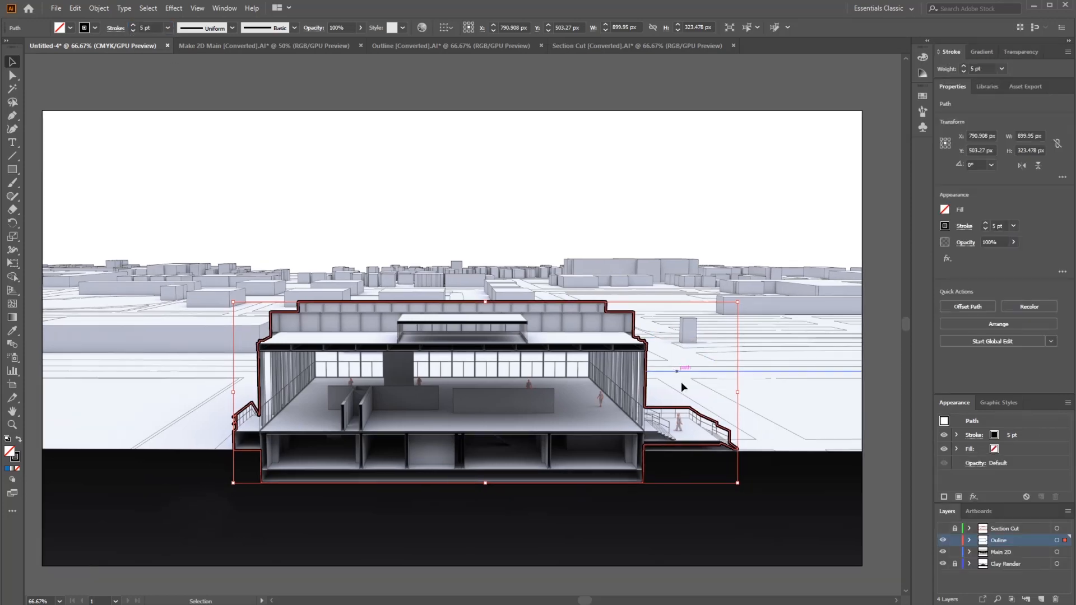
Give the building outline's stroke butt caps and miter corner joins instead of rounded ones.
{"action": "scroll", "coordinate": [277, 280], "scroll_direction": "up", "scroll_amount": 3, "text": "alt"}
{"action": "scroll", "coordinate": [304, 294], "scroll_direction": "up", "scroll_amount": 1, "text": "alt"}
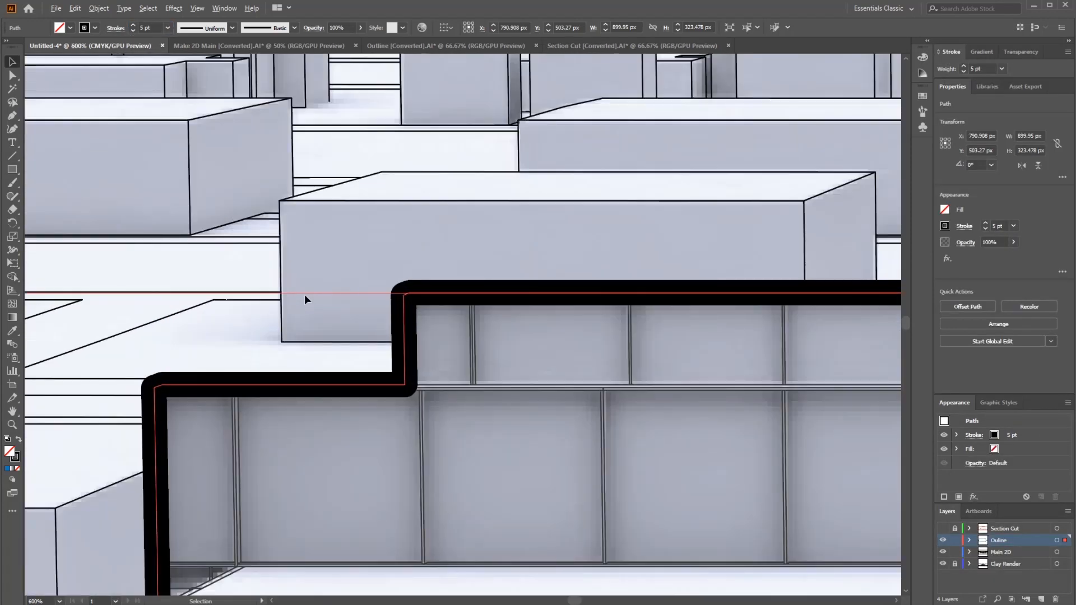
{"action": "scroll", "coordinate": [316, 308], "scroll_direction": "down", "scroll_amount": 3, "text": "alt"}
{"action": "scroll", "coordinate": [304, 390], "scroll_direction": "up", "scroll_amount": 5, "text": "alt"}
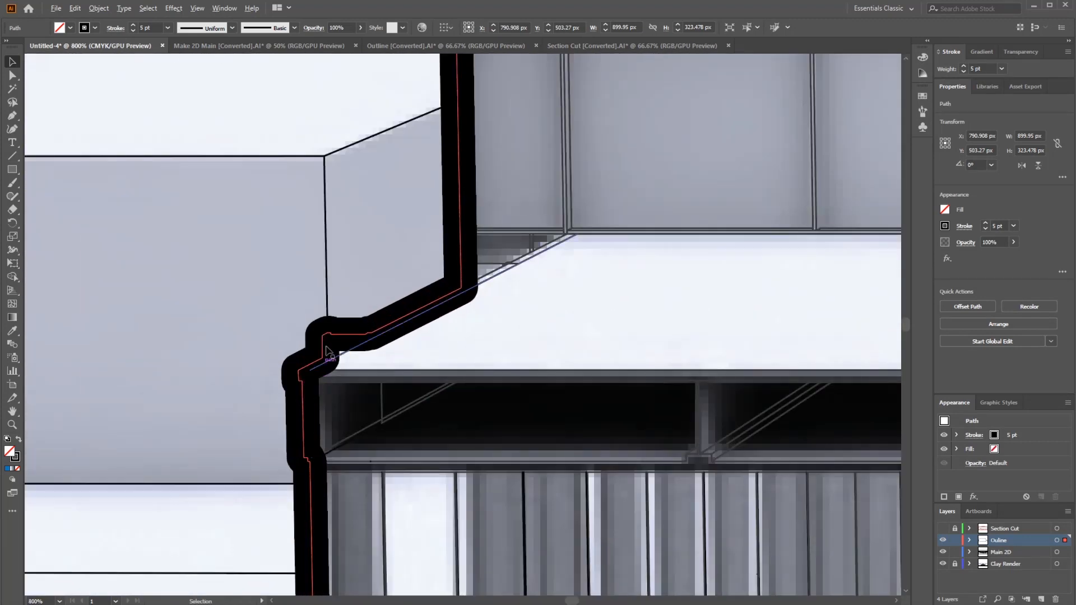
{"action": "scroll", "coordinate": [307, 381], "scroll_direction": "up", "scroll_amount": 4, "text": "alt"}
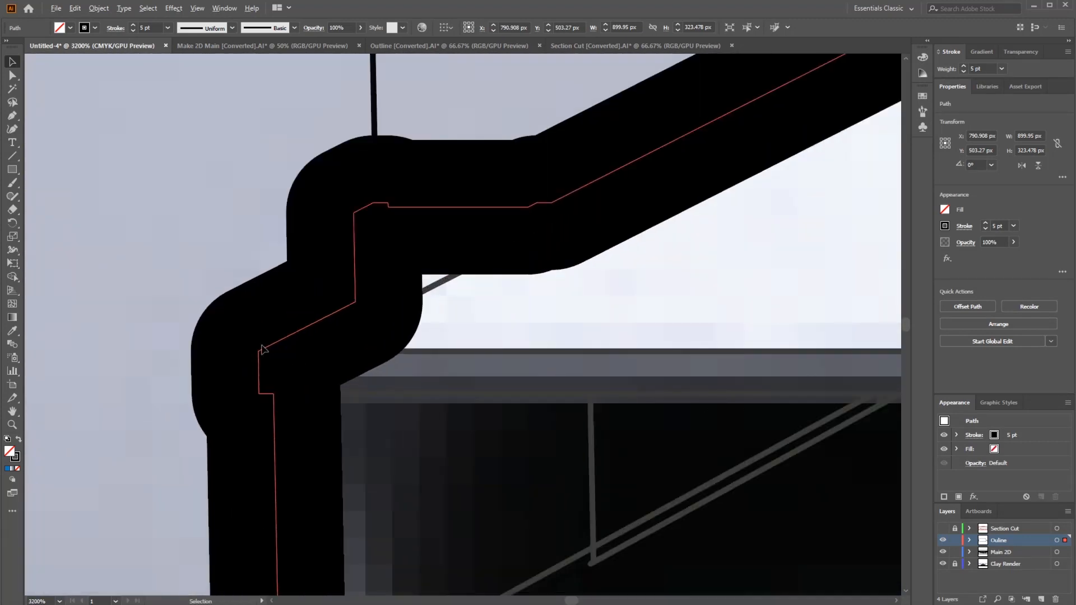
{"action": "scroll", "coordinate": [292, 364], "scroll_direction": "down", "scroll_amount": 1, "text": "alt"}
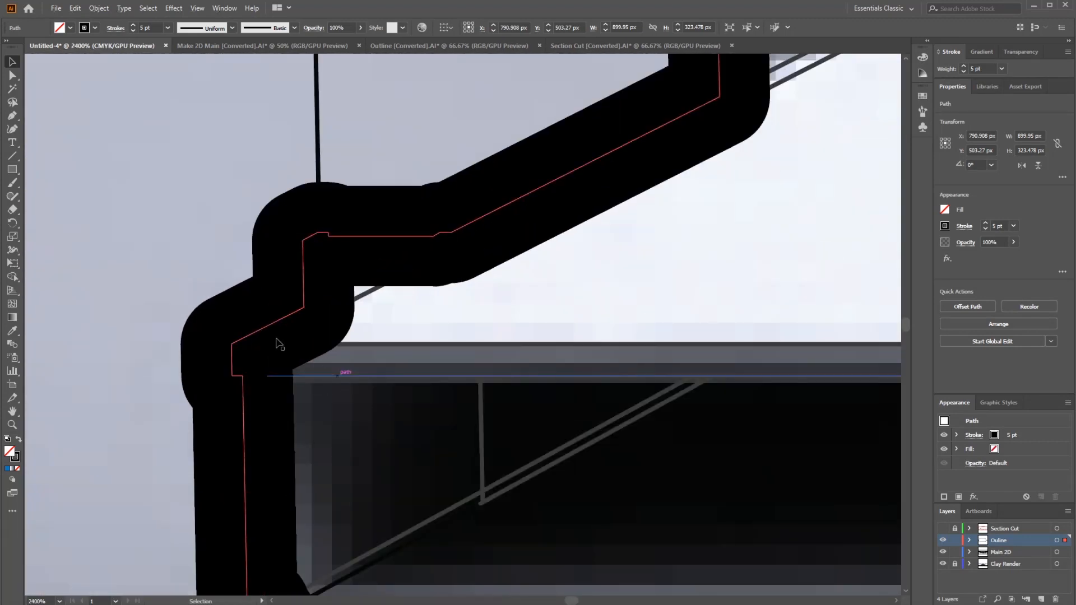
{"action": "left_click", "coordinate": [115, 29]}
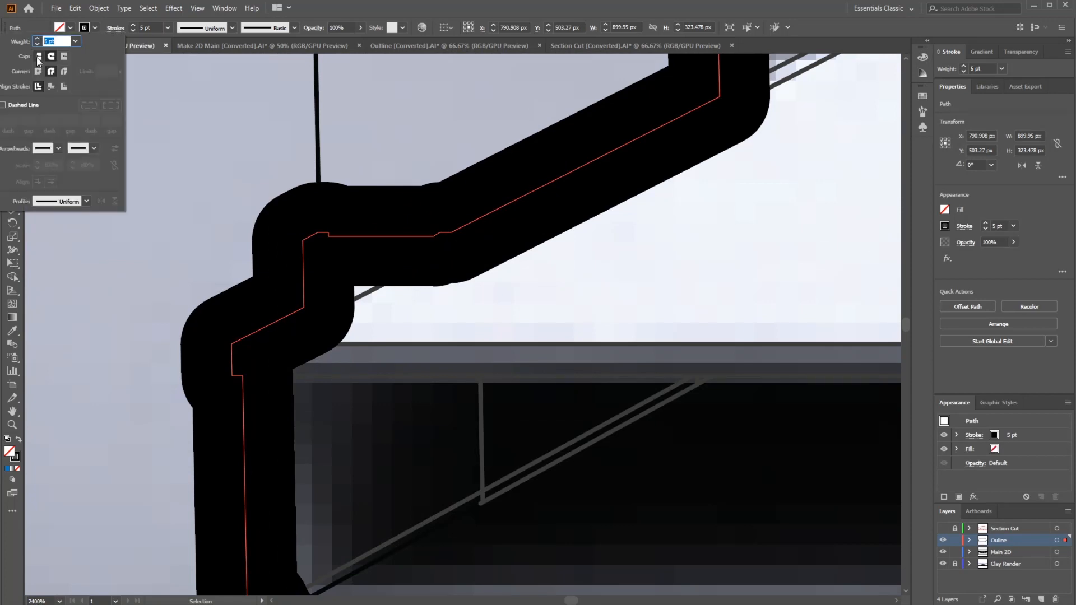
{"action": "left_click", "coordinate": [37, 58]}
{"action": "left_click", "coordinate": [38, 70]}
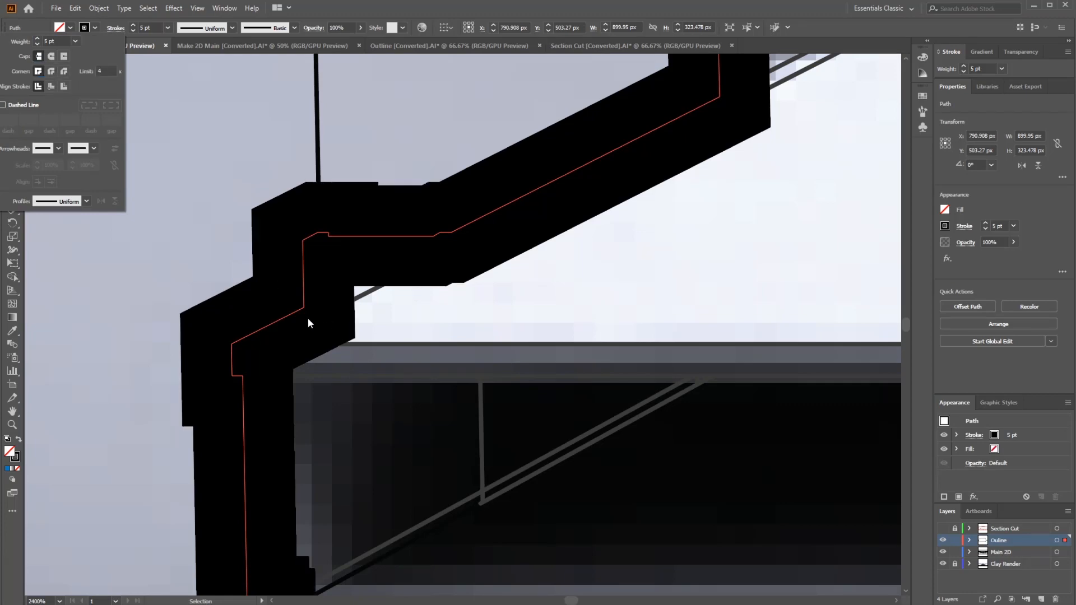
Set the building outline's stroke weight to 3 pt and deselect it.
{"action": "scroll", "coordinate": [308, 318], "scroll_direction": "down", "scroll_amount": 4, "text": "alt"}
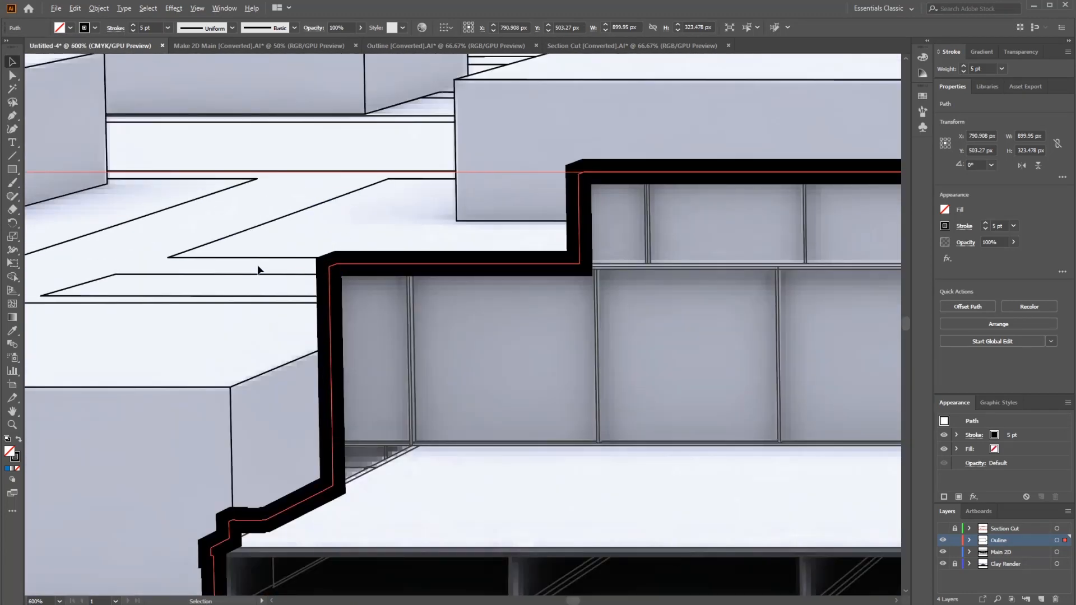
{"action": "key", "text": "ctrl+0"}
{"action": "scroll", "coordinate": [615, 327], "scroll_direction": "up", "scroll_amount": 6, "text": "alt"}
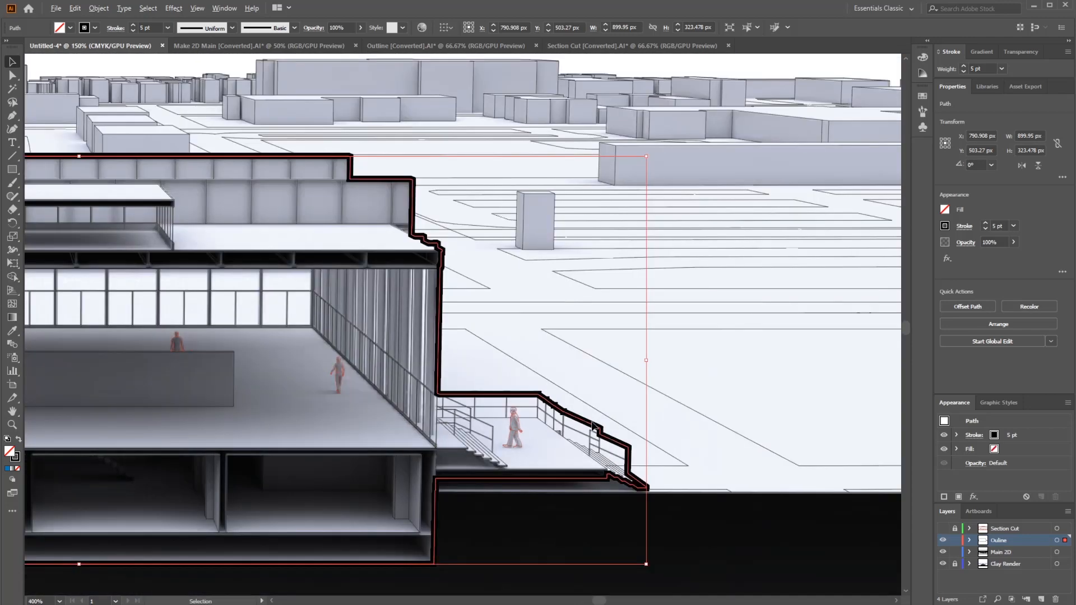
{"action": "key", "text": "ctrl+0"}
{"action": "scroll", "coordinate": [509, 293], "scroll_direction": "up", "scroll_amount": 3, "text": "alt"}
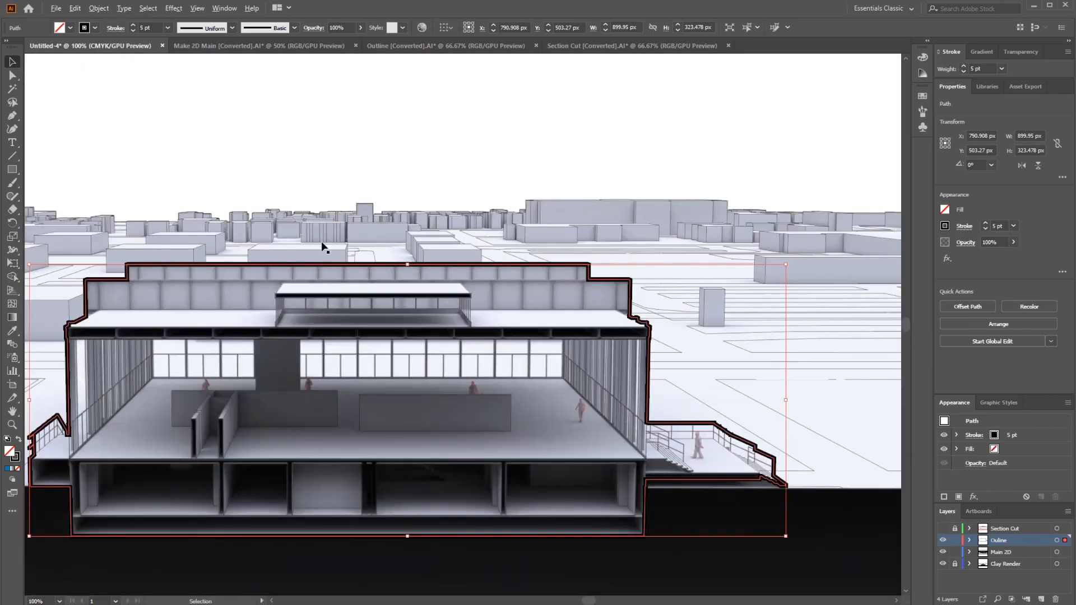
{"action": "double_click", "coordinate": [156, 28]}
{"action": "type", "text": "3"}
{"action": "key", "text": "Return"}
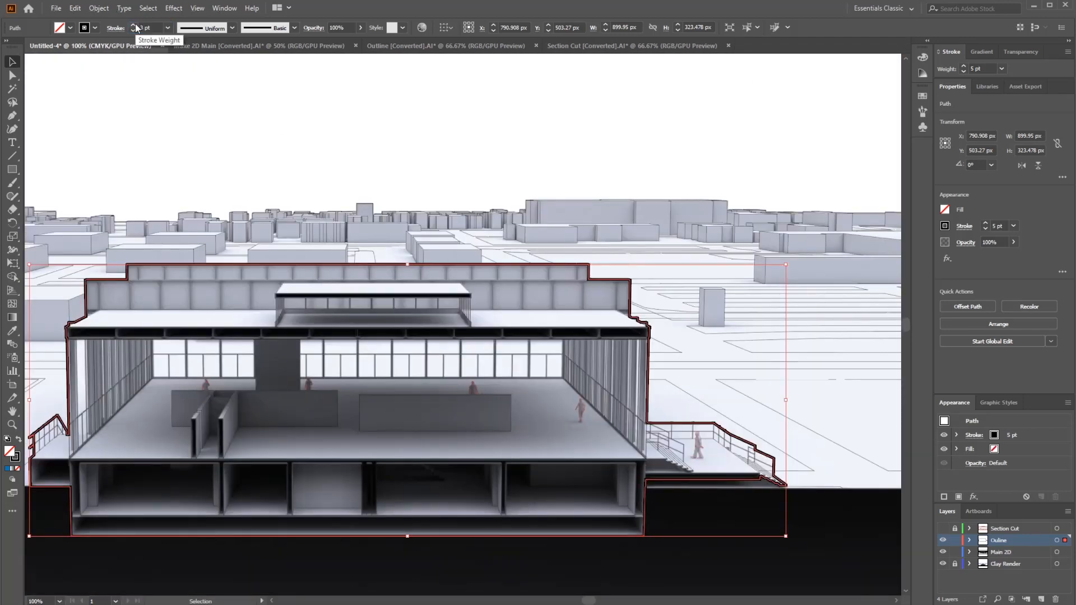
{"action": "left_click", "coordinate": [196, 144]}
Check the outline's weight and corners around the roof, side stairs and whole building against the render and Main 2D lines.
{"action": "scroll", "coordinate": [124, 280], "scroll_direction": "up", "scroll_amount": 5, "text": "alt"}
{"action": "scroll", "coordinate": [238, 227], "scroll_direction": "down", "scroll_amount": 4, "text": "alt"}
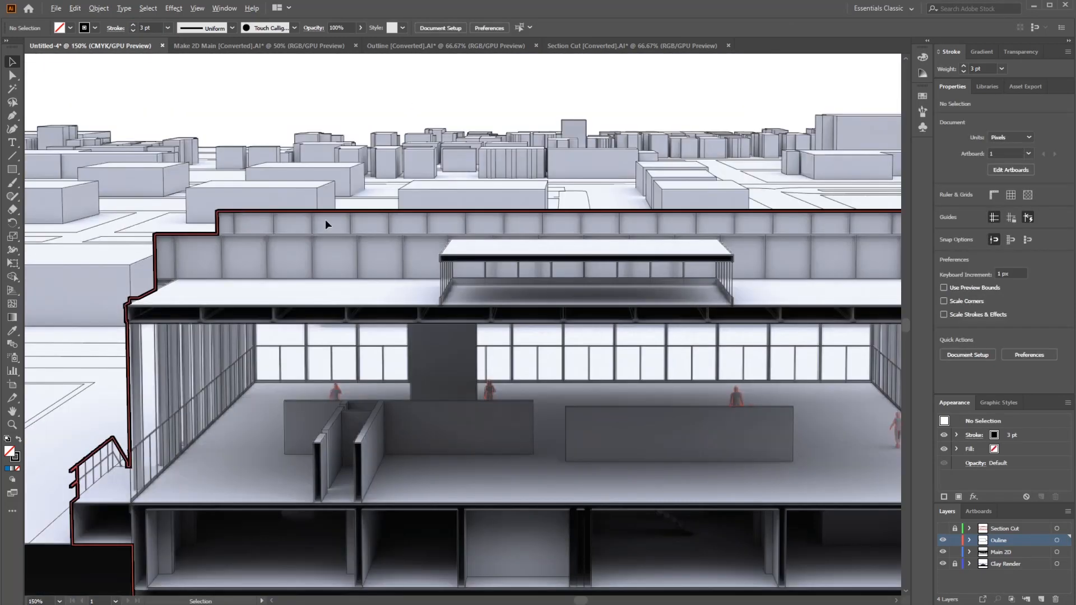
{"action": "scroll", "coordinate": [322, 220], "scroll_direction": "down", "scroll_amount": 2, "text": "alt"}
{"action": "scroll", "coordinate": [704, 360], "scroll_direction": "up", "scroll_amount": 2, "text": "alt"}
{"action": "scroll", "coordinate": [725, 365], "scroll_direction": "down", "scroll_amount": 3, "text": "alt"}
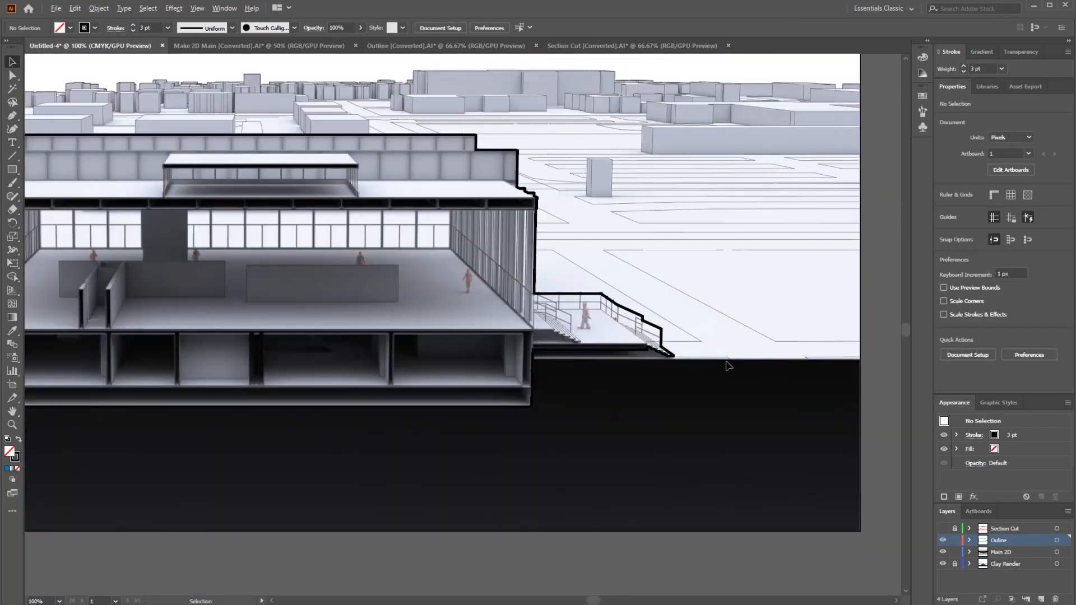
{"action": "scroll", "coordinate": [464, 351], "scroll_direction": "up", "scroll_amount": 1, "text": "alt"}
{"action": "scroll", "coordinate": [508, 314], "scroll_direction": "down", "scroll_amount": 1, "text": "alt"}
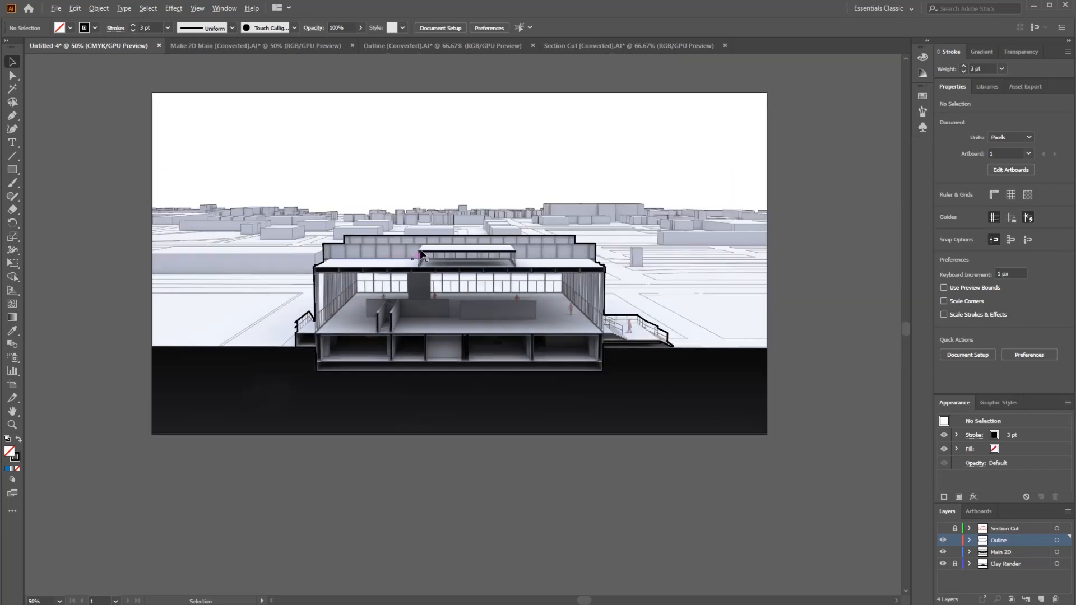
{"action": "scroll", "coordinate": [431, 243], "scroll_direction": "up", "scroll_amount": 2, "text": "alt"}
{"action": "scroll", "coordinate": [430, 243], "scroll_direction": "down", "scroll_amount": 2, "text": "alt"}
{"action": "scroll", "coordinate": [451, 299], "scroll_direction": "up", "scroll_amount": 1, "text": "alt"}
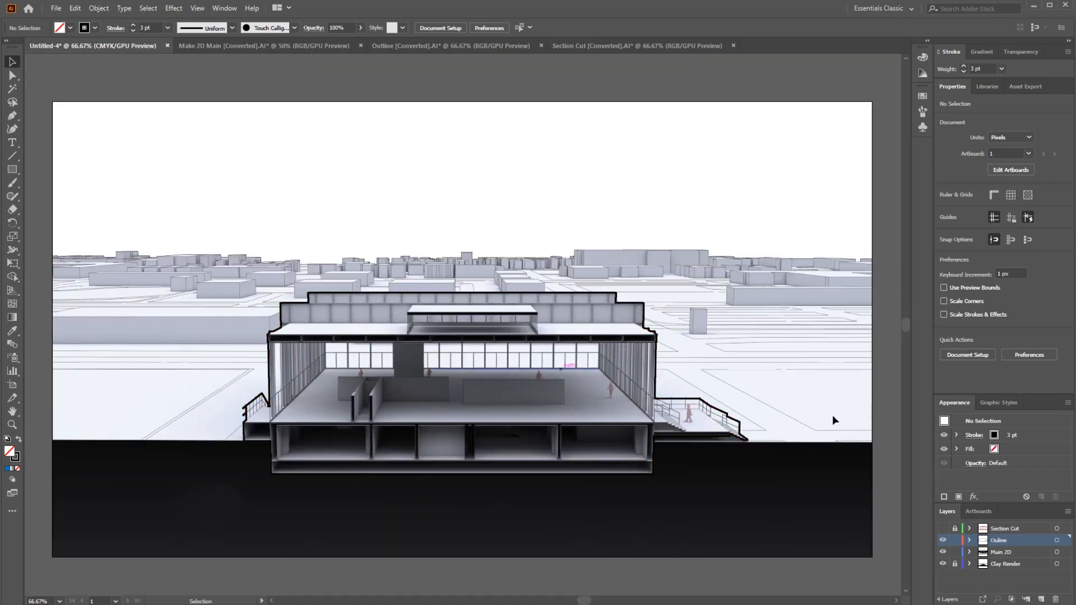
Show the Section Cut layer and hide the outline, Main 2D and Clay Render layers.
{"action": "left_click", "coordinate": [943, 551]}
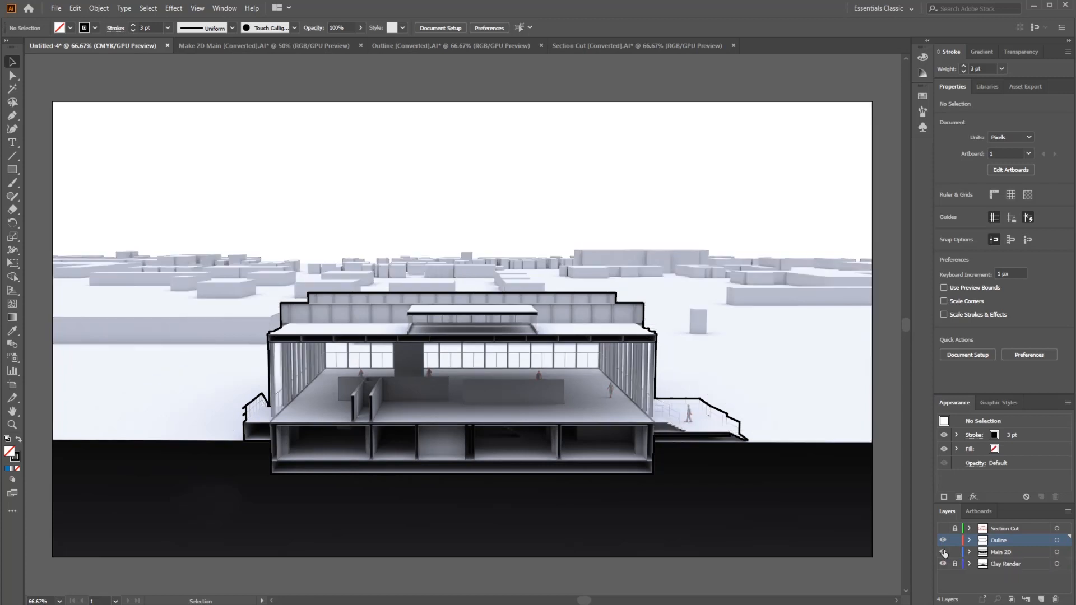
{"action": "left_click", "coordinate": [944, 552]}
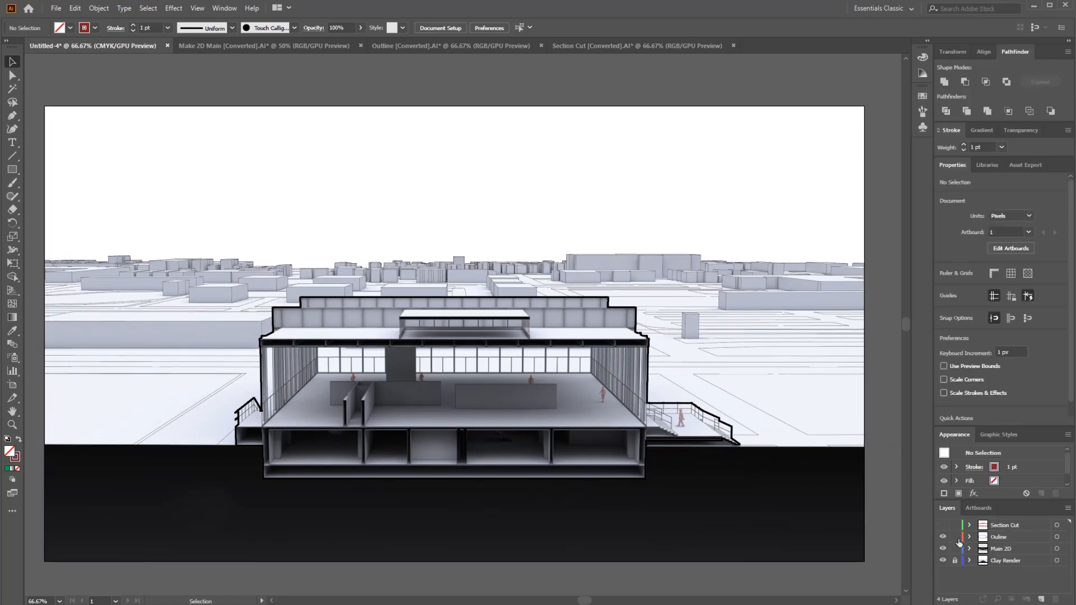
{"action": "left_click", "coordinate": [943, 526]}
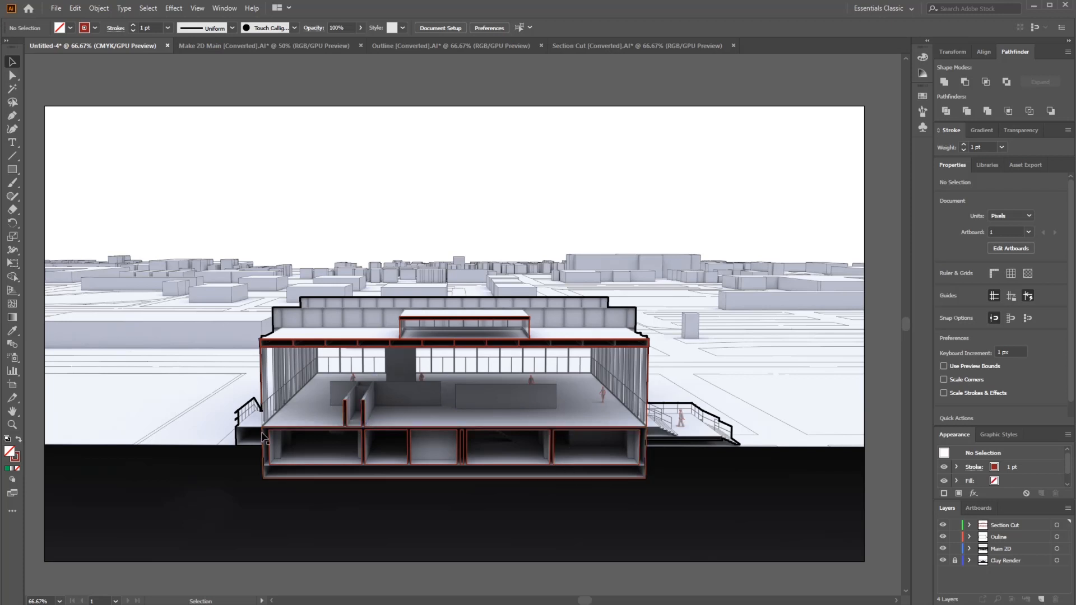
{"action": "left_click", "coordinate": [943, 536]}
{"action": "left_click", "coordinate": [943, 548]}
{"action": "left_click", "coordinate": [943, 560]}
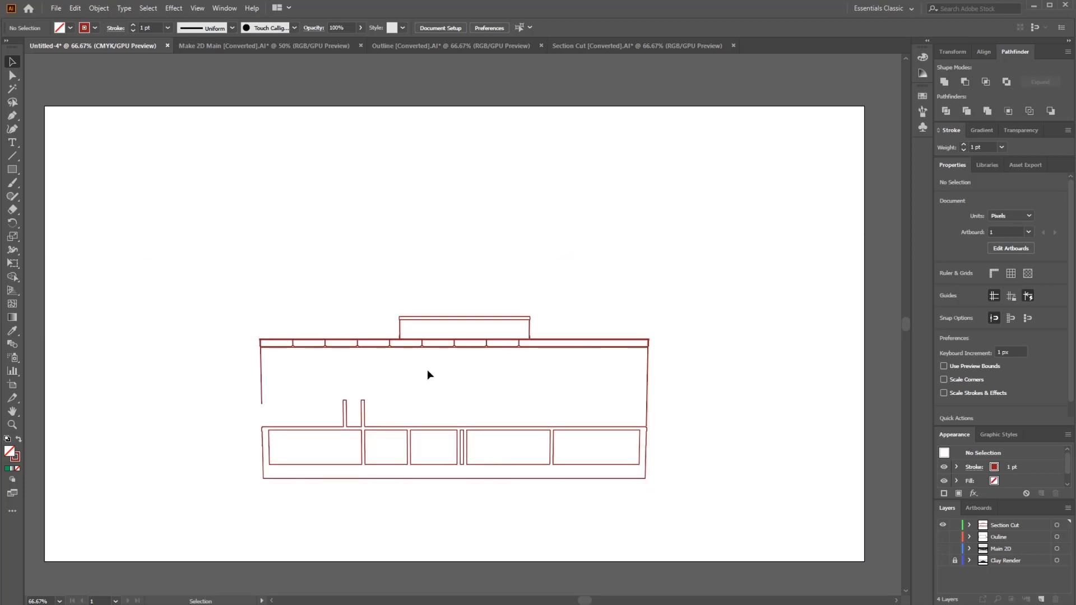
Set the stroke weight of all Section Cut paths to 0.1 pt and deselect them.
{"action": "left_click_drag", "start_coordinate": [204, 268], "coordinate": [701, 501]}
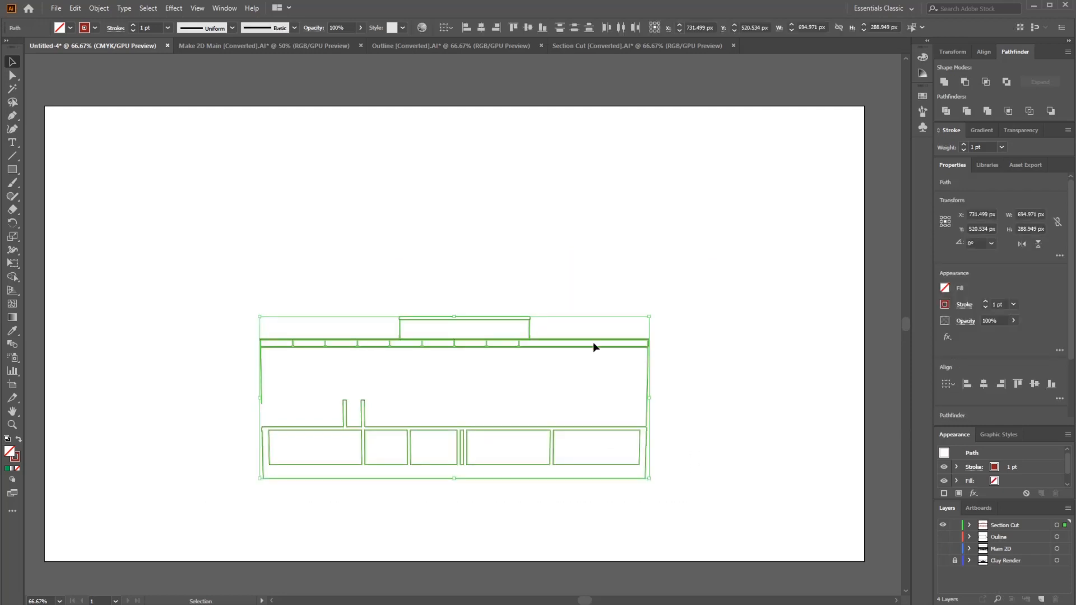
{"action": "left_click", "coordinate": [149, 28]}
{"action": "type", "text": "0.1"}
{"action": "key", "text": "Return"}
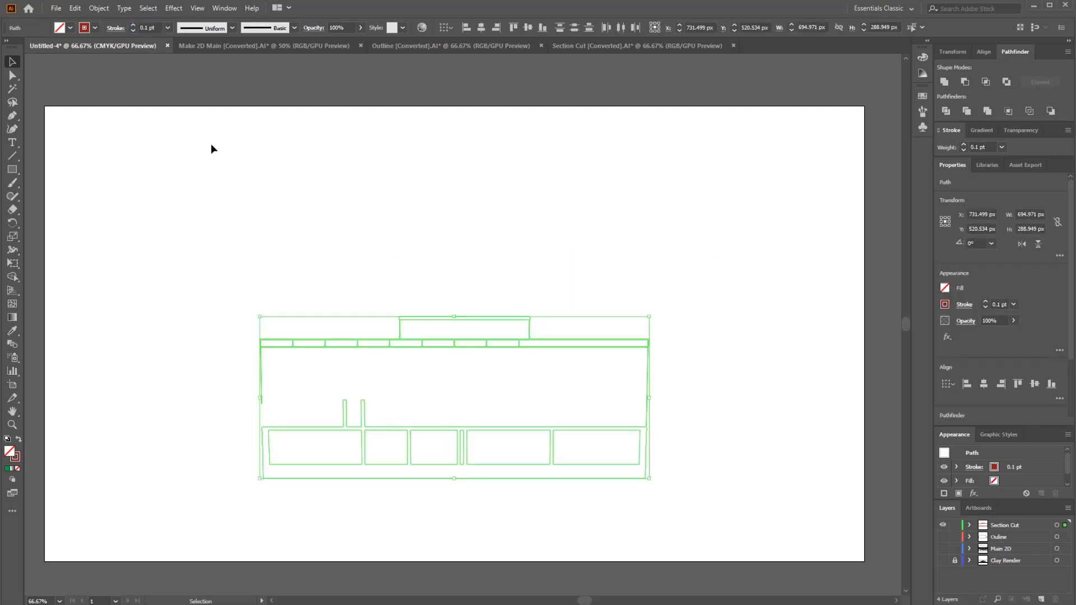
{"action": "left_click", "coordinate": [392, 287]}
{"action": "scroll", "coordinate": [526, 475], "scroll_direction": "up", "scroll_amount": 1, "text": "alt"}
{"action": "scroll", "coordinate": [526, 475], "scroll_direction": "up", "scroll_amount": 1, "text": "alt"}
{"action": "scroll", "coordinate": [614, 342], "scroll_direction": "down", "scroll_amount": 1, "text": "alt"}
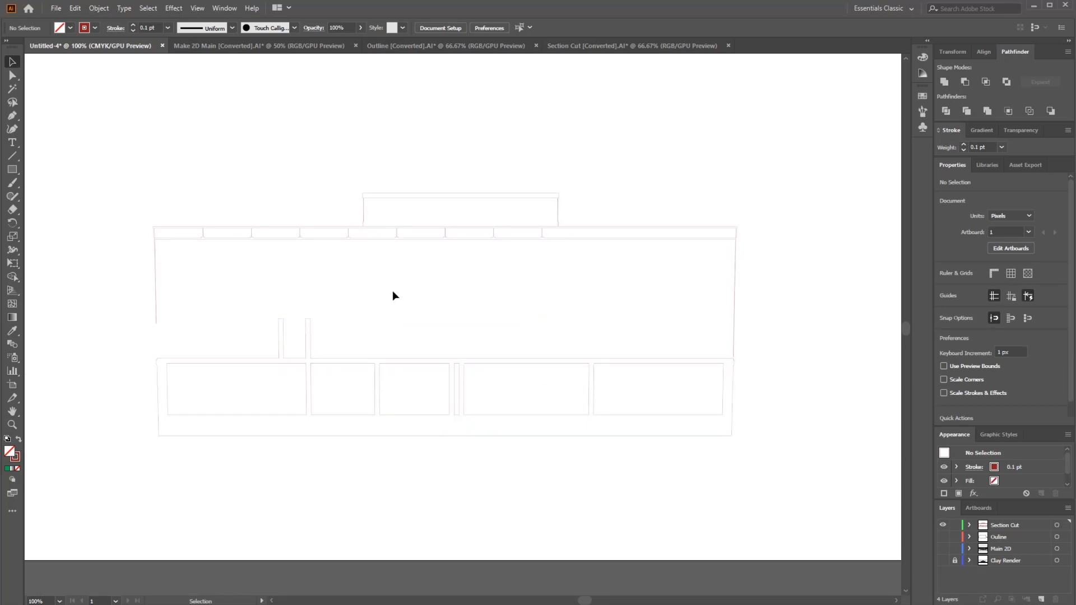
Reorder the Section Cut layer so the lower floor's outer path is at the bottom with the roof's outer path directly above it.
{"action": "left_click", "coordinate": [479, 437]}
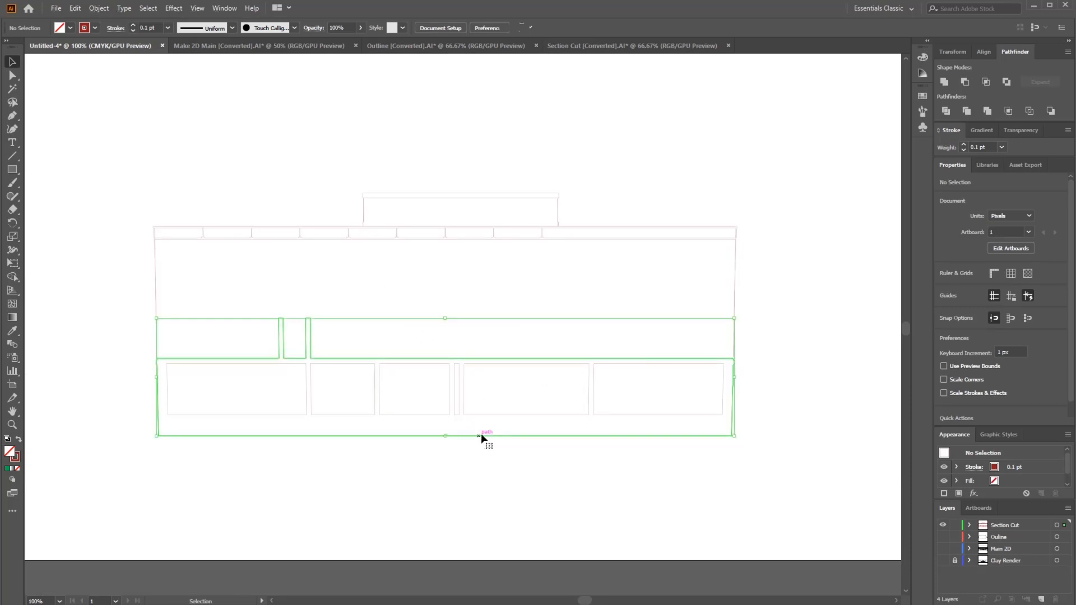
{"action": "left_click", "coordinate": [591, 239], "text": "shift"}
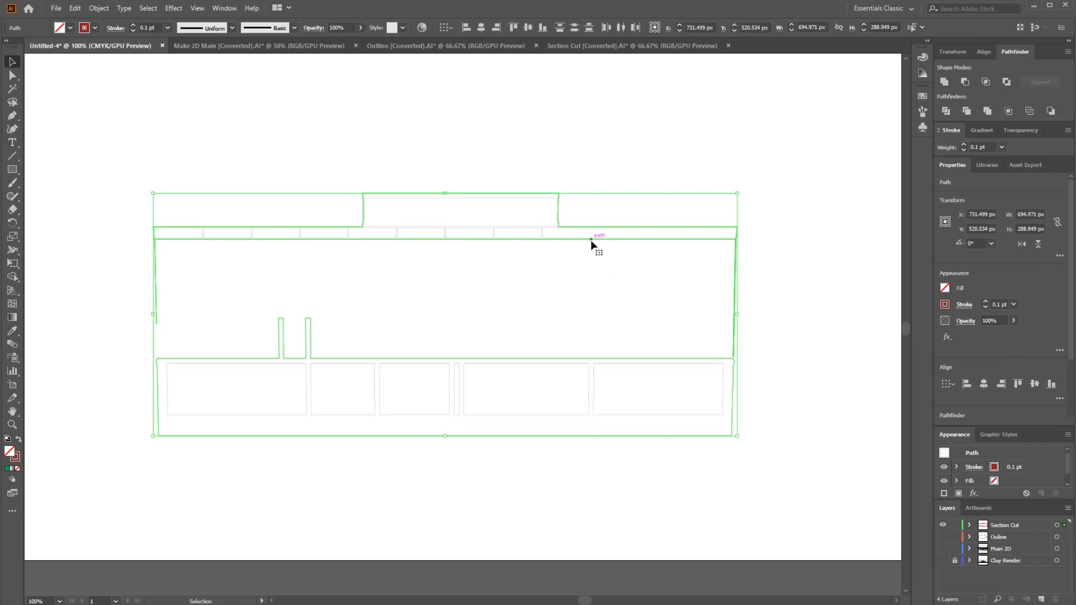
{"action": "left_click", "coordinate": [968, 526]}
{"action": "left_click_drag", "start_coordinate": [1005, 496], "coordinate": [1005, 493]}
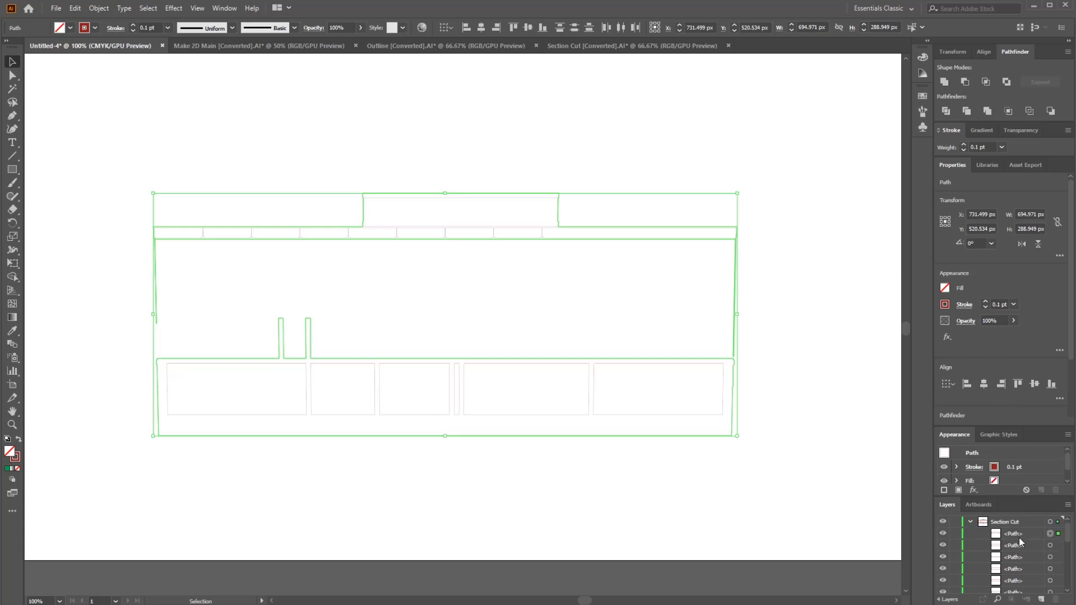
{"action": "left_click", "coordinate": [809, 397]}
{"action": "left_click", "coordinate": [701, 436]}
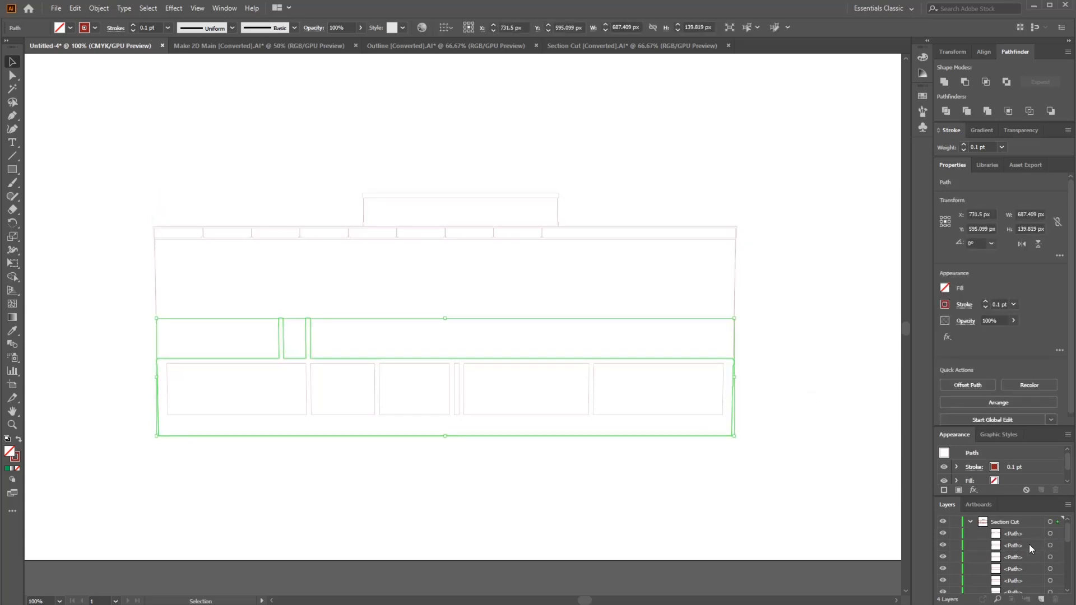
{"action": "scroll", "coordinate": [1029, 545], "scroll_direction": "down", "scroll_amount": 1}
{"action": "mouse_move", "coordinate": [1028, 553]}
{"action": "left_mouse_down"}
{"action": "mouse_move", "coordinate": [1016, 557]}
{"action": "mouse_move", "coordinate": [1024, 569]}
{"action": "left_mouse_up"}
{"action": "left_click", "coordinate": [795, 387]}
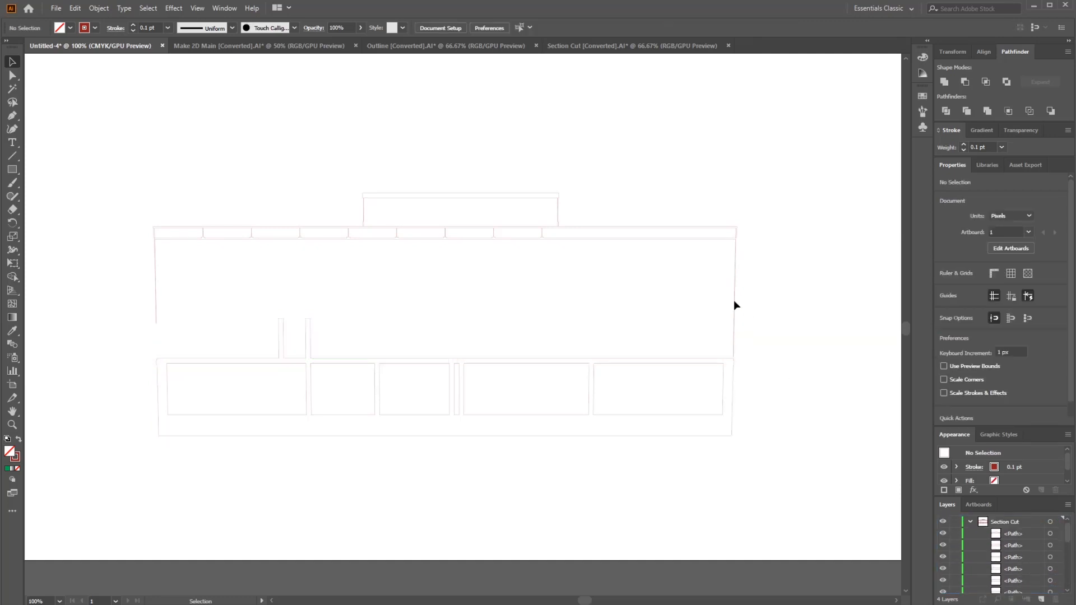
{"action": "left_click", "coordinate": [476, 240]}
{"action": "mouse_move", "coordinate": [1011, 536]}
{"action": "left_mouse_down"}
{"action": "mouse_move", "coordinate": [1020, 591]}
{"action": "mouse_move", "coordinate": [1022, 548]}
{"action": "left_mouse_up"}
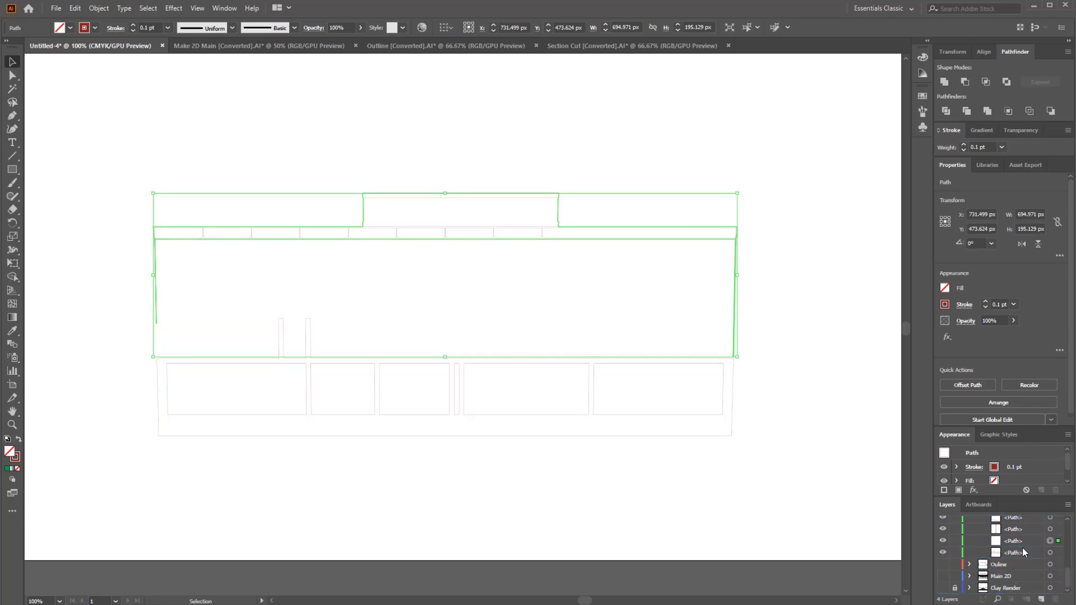
{"action": "left_click", "coordinate": [782, 326]}
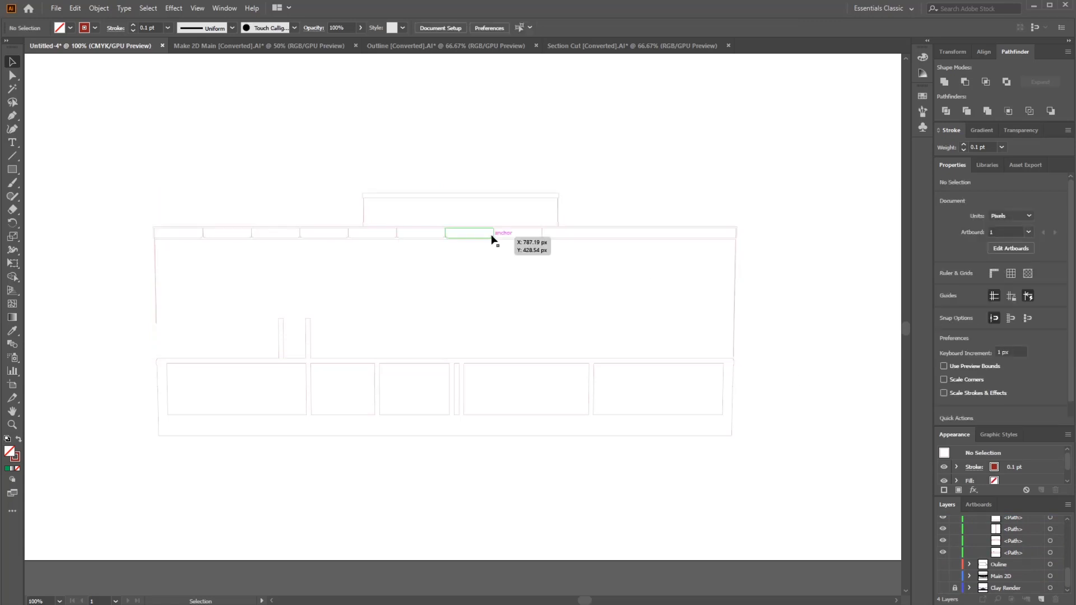
Fill the lower floor's outer section path with the red swatch C=15 M=100 Y=90 K=10.
{"action": "left_click_drag", "start_coordinate": [493, 238], "coordinate": [539, 233]}
{"action": "left_click", "coordinate": [633, 432]}
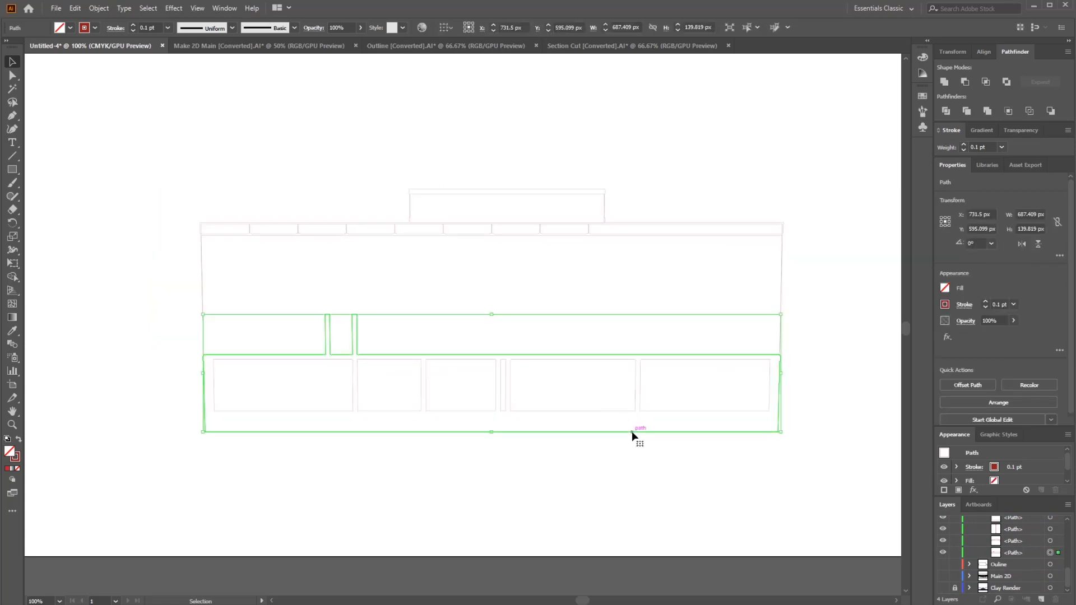
{"action": "left_click", "coordinate": [70, 28]}
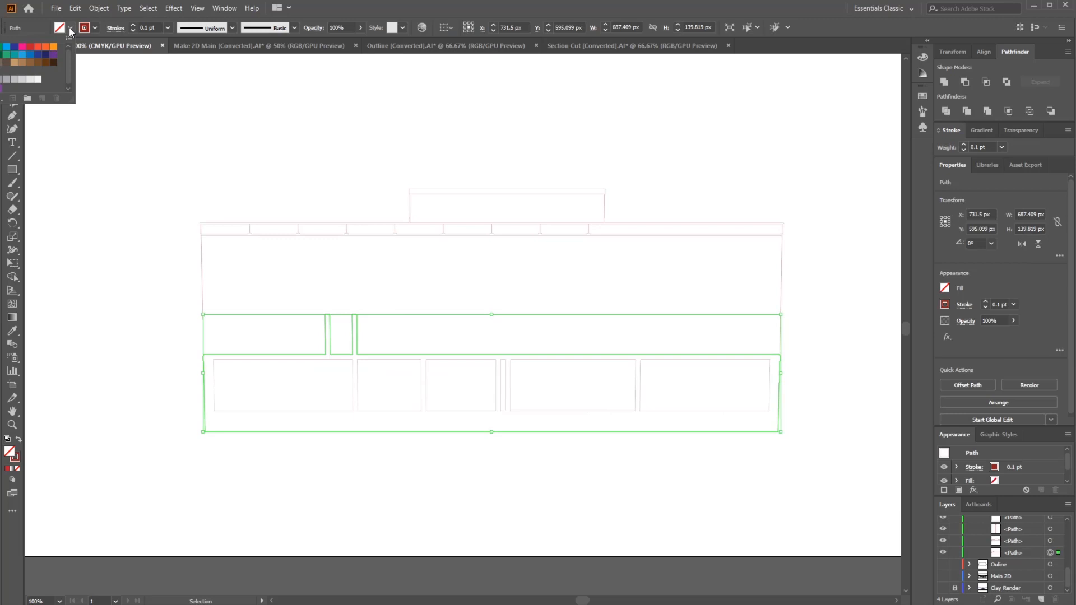
{"action": "left_click", "coordinate": [30, 49]}
{"action": "left_click", "coordinate": [399, 299]}
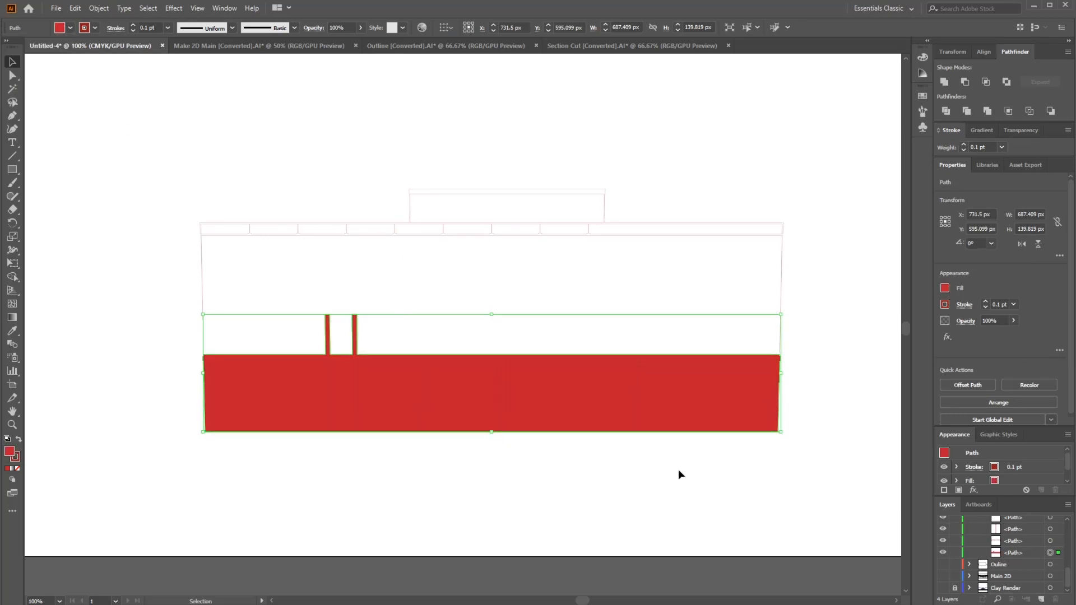
Cut the basement room rectangles out of the red lower section with Pathfinder Minus Front.
{"action": "left_click_drag", "start_coordinate": [716, 497], "coordinate": [261, 287]}
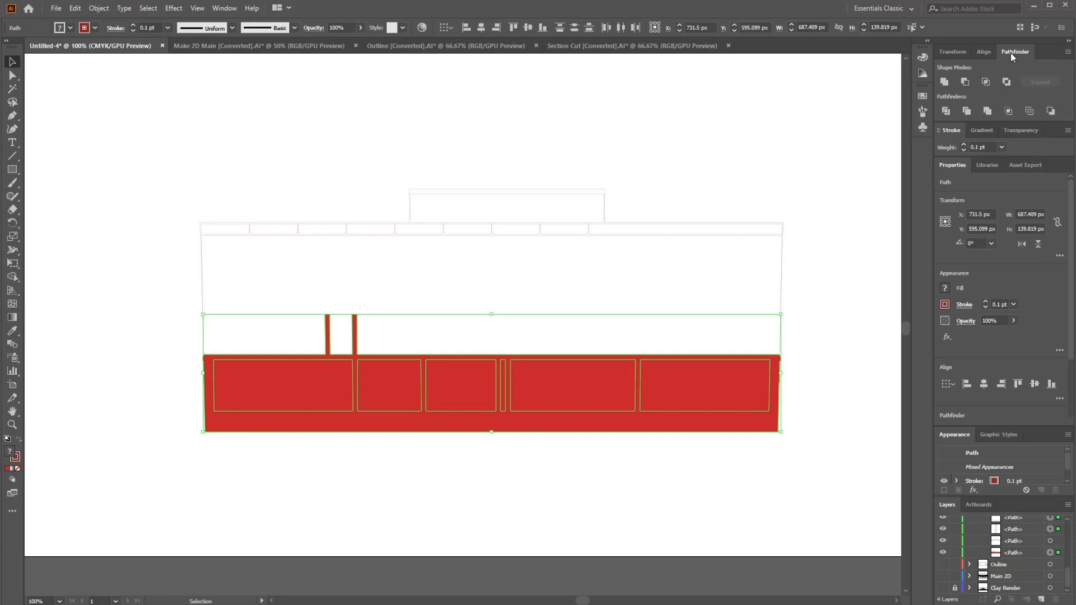
{"action": "left_click", "coordinate": [966, 82]}
{"action": "left_click", "coordinate": [486, 329]}
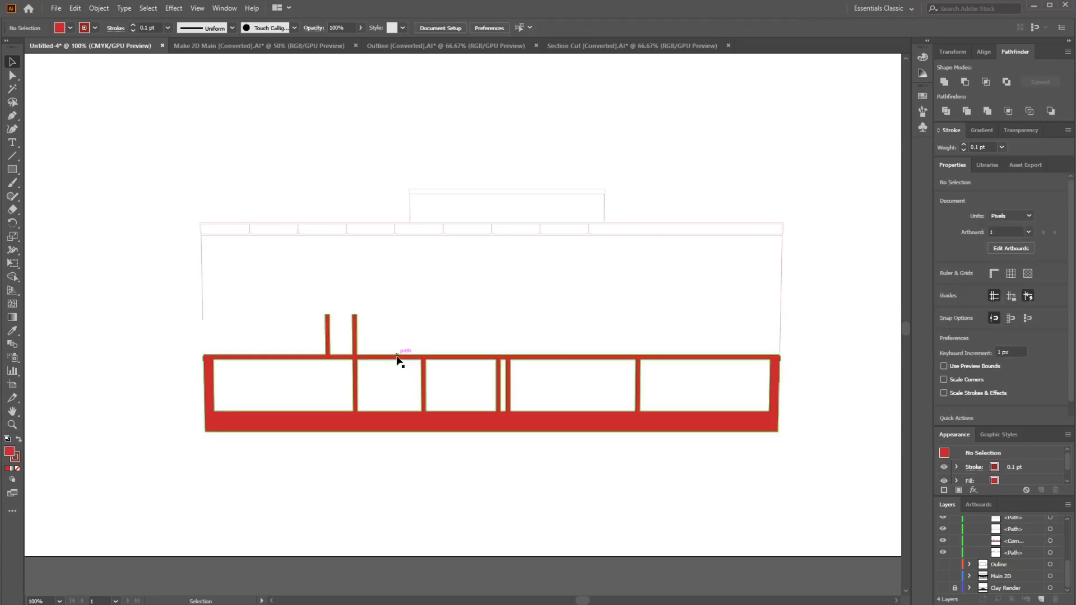
Fill the roof's outer section path with the same red swatch as the lower section.
{"action": "left_click", "coordinate": [609, 236]}
{"action": "left_click", "coordinate": [70, 29]}
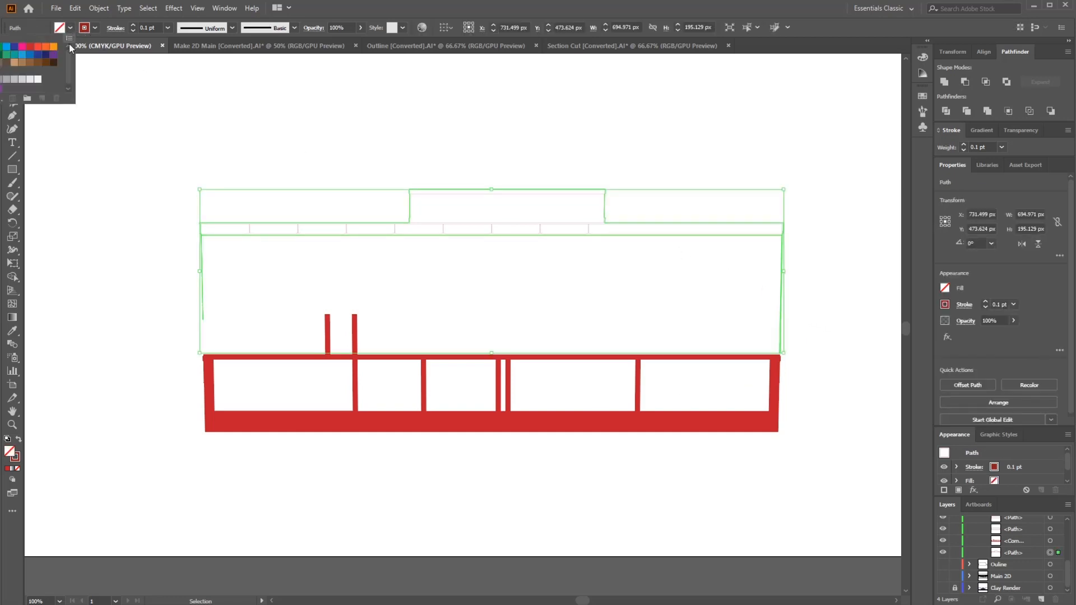
{"action": "left_click", "coordinate": [30, 47]}
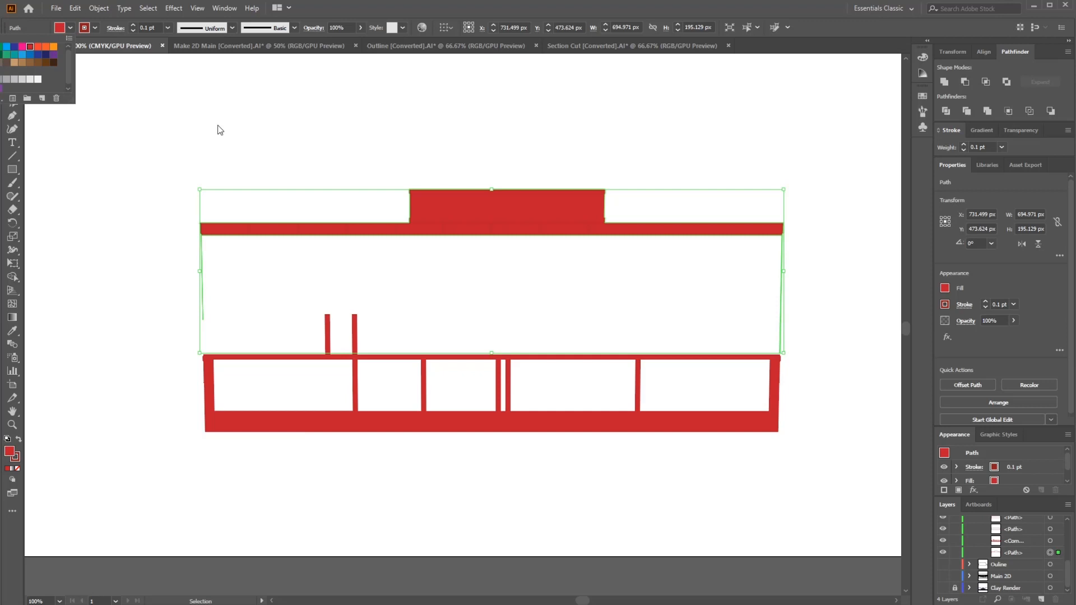
{"action": "left_click", "coordinate": [349, 148]}
Subtract the inner roof openings from the red roof section with Minus Front and deselect it.
{"action": "left_click_drag", "start_coordinate": [833, 314], "coordinate": [193, 153]}
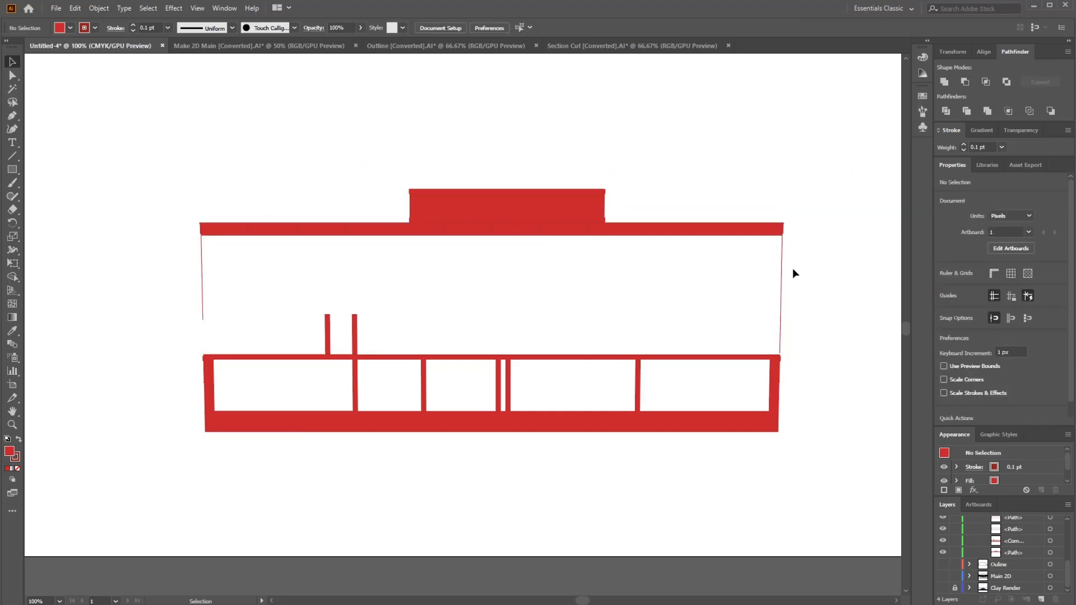
{"action": "left_click_drag", "start_coordinate": [827, 283], "coordinate": [295, 141]}
{"action": "left_click", "coordinate": [963, 83]}
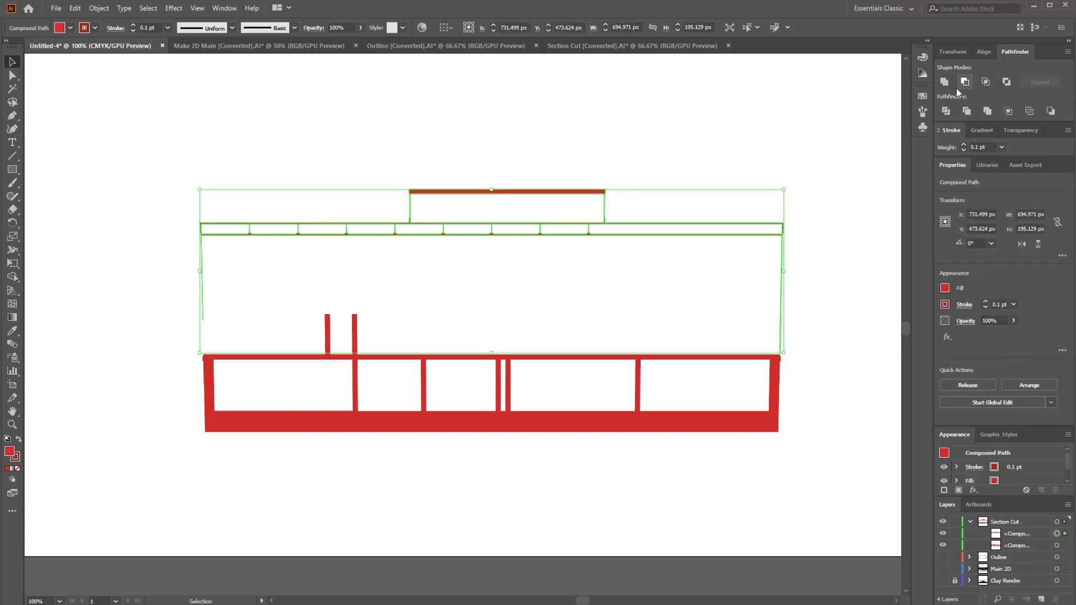
{"action": "left_click", "coordinate": [547, 146]}
Try a darker fill on the roof section with cyan at 56% and undo the colour change.
{"action": "scroll", "coordinate": [521, 226], "scroll_direction": "up", "scroll_amount": 4, "text": "alt"}
{"action": "scroll", "coordinate": [522, 226], "scroll_direction": "down", "scroll_amount": 3, "text": "alt"}
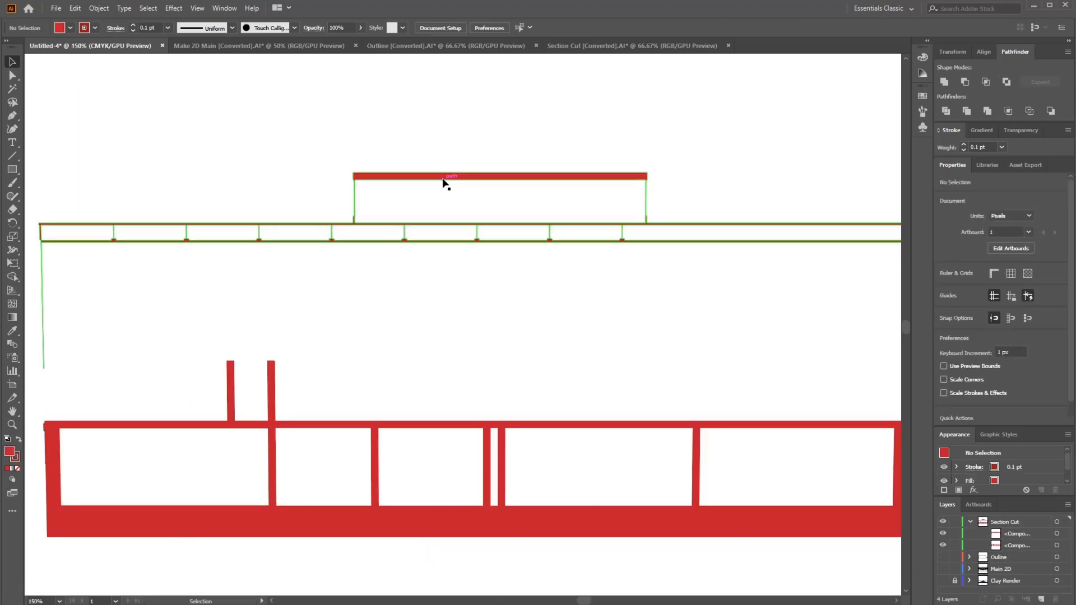
{"action": "left_click", "coordinate": [443, 177]}
{"action": "left_click", "coordinate": [62, 28], "text": "shift"}
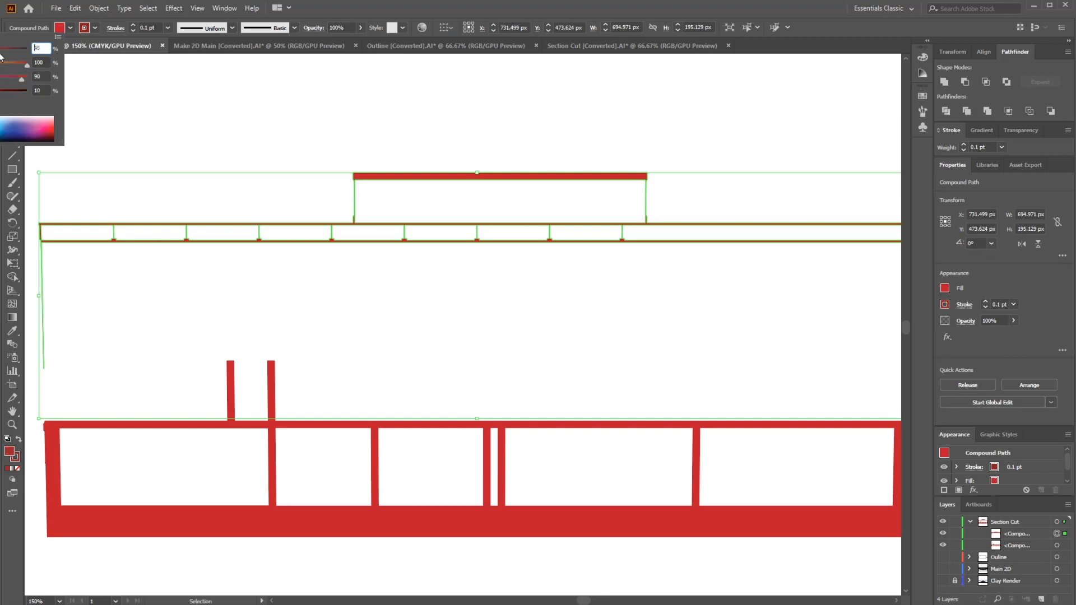
{"action": "type", "text": "56"}
{"action": "key", "text": "Return"}
{"action": "left_click", "coordinate": [287, 137]}
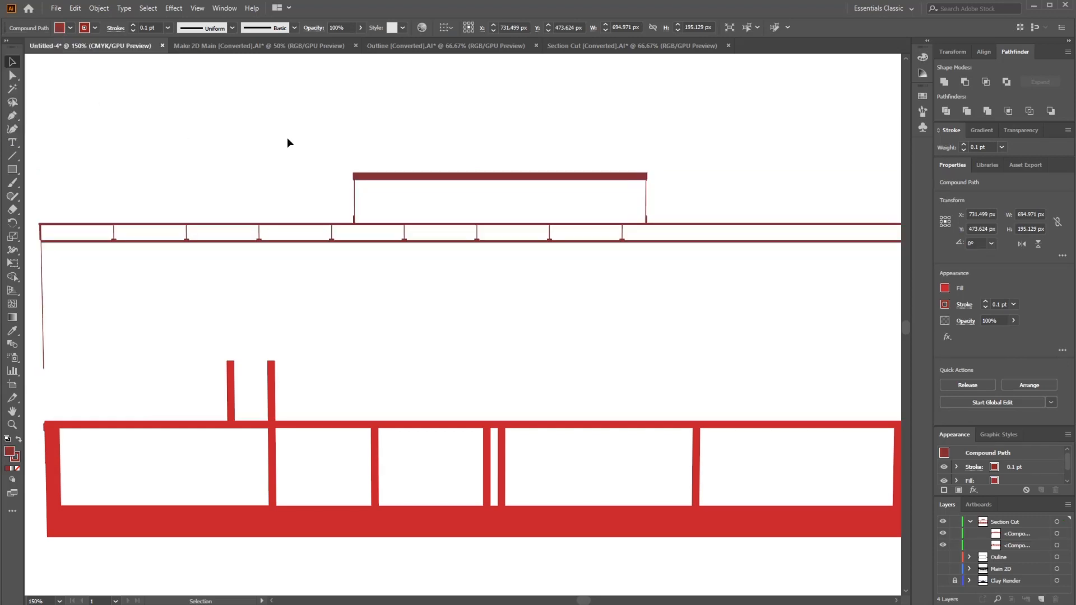
{"action": "left_click", "coordinate": [430, 178]}
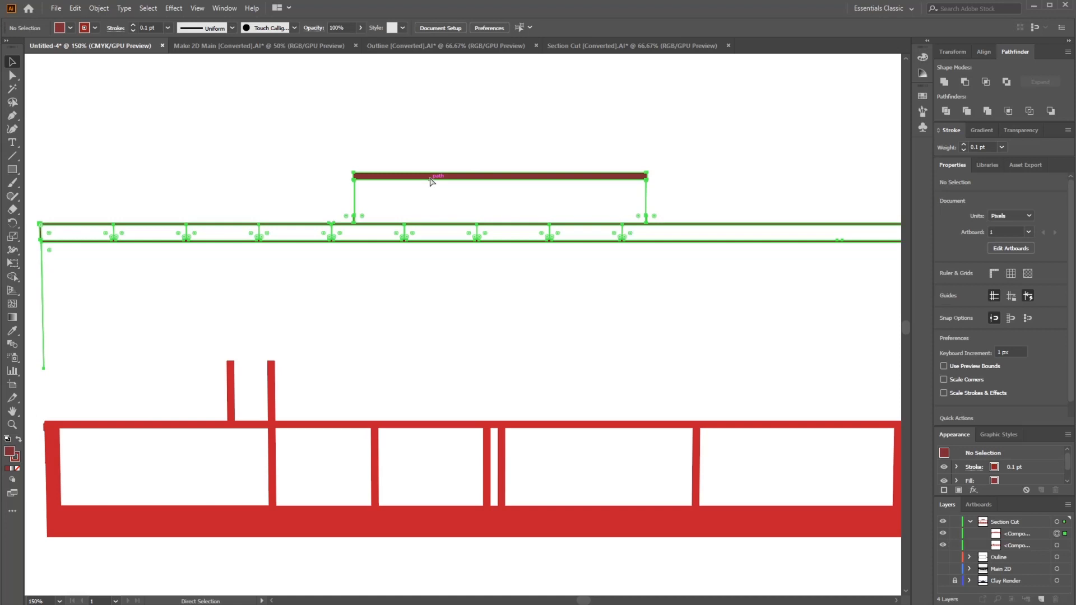
{"action": "left_click", "coordinate": [389, 137]}
{"action": "left_click", "coordinate": [74, 8]}
{"action": "left_click", "coordinate": [90, 21]}
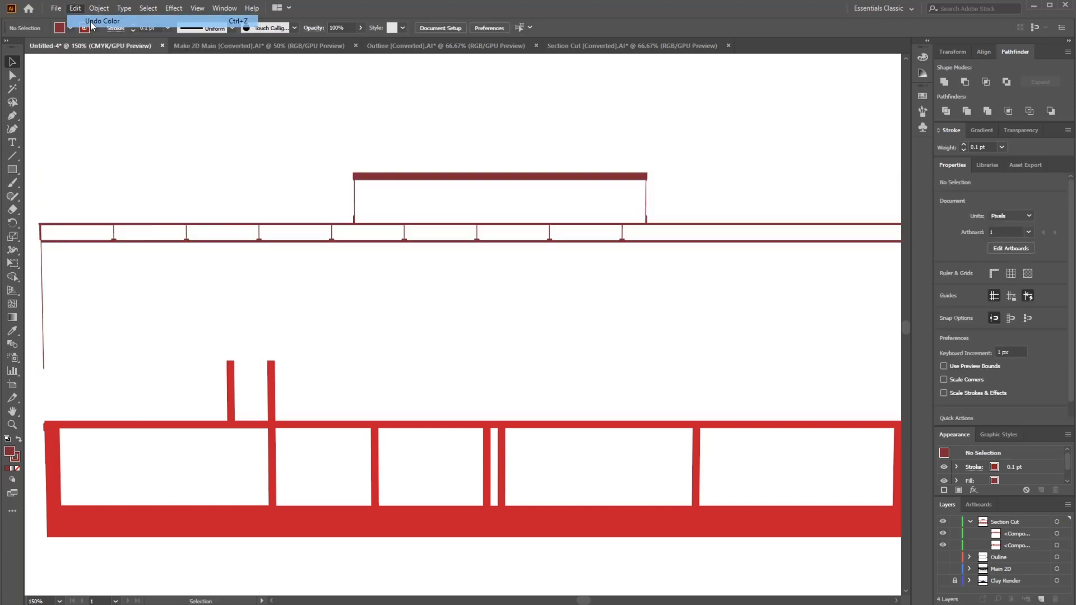
Turn the outline, Main 2D and Clay Render layers back on beneath the red section cut.
{"action": "left_click", "coordinate": [332, 122]}
{"action": "left_click", "coordinate": [943, 557]}
{"action": "left_click", "coordinate": [943, 568]}
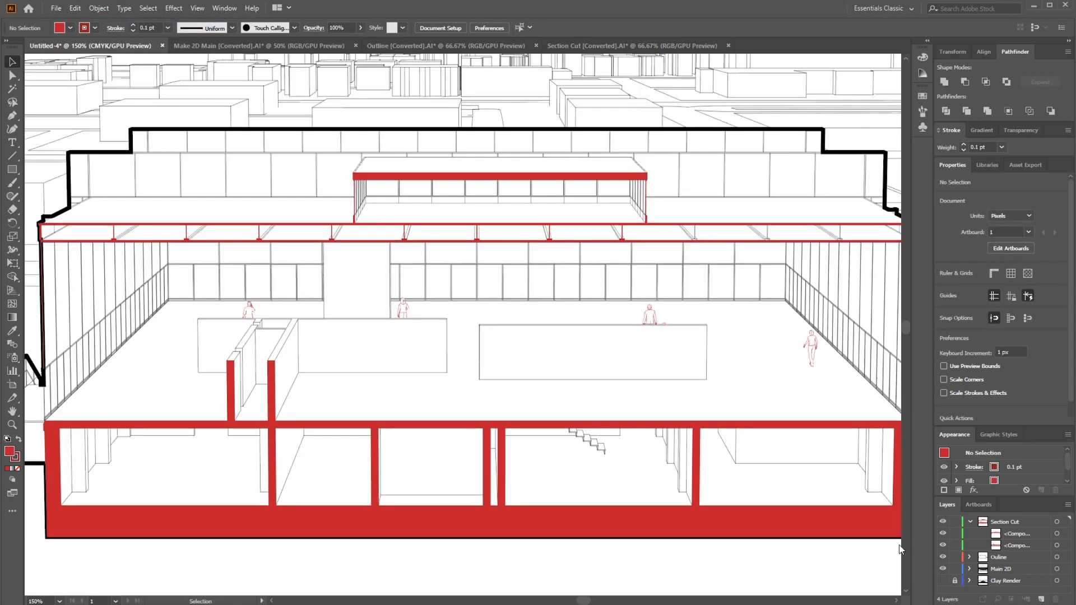
{"action": "scroll", "coordinate": [373, 280], "scroll_direction": "down", "scroll_amount": 2, "text": "alt"}
{"action": "scroll", "coordinate": [377, 279], "scroll_direction": "down", "scroll_amount": 1, "text": "alt"}
{"action": "scroll", "coordinate": [382, 284], "scroll_direction": "up", "scroll_amount": 1, "text": "alt"}
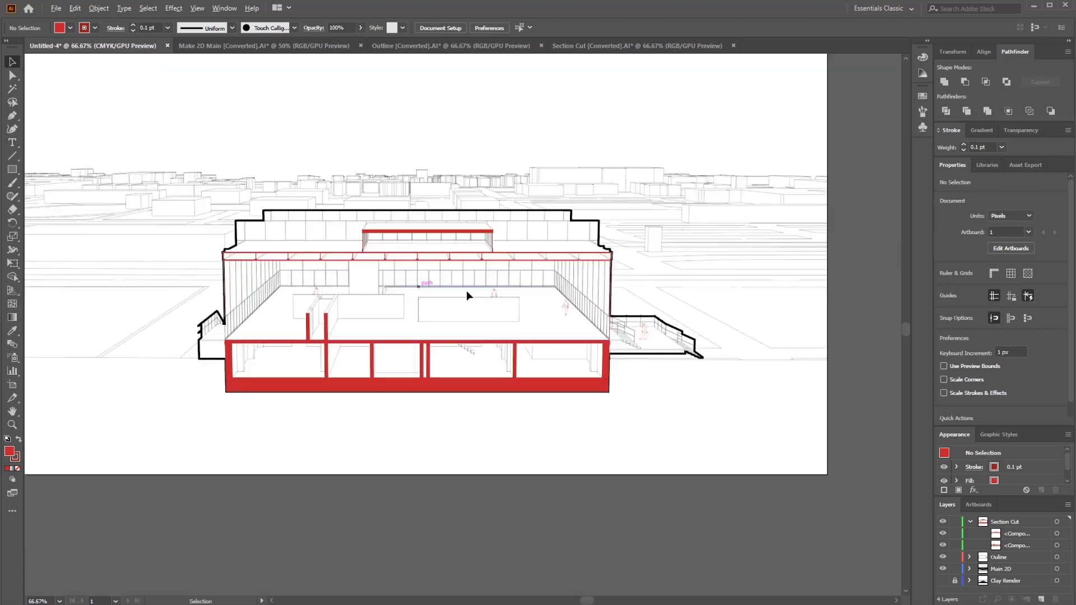
{"action": "scroll", "coordinate": [526, 290], "scroll_direction": "down", "scroll_amount": 1, "text": "alt"}
{"action": "scroll", "coordinate": [369, 214], "scroll_direction": "up", "scroll_amount": 1, "text": "alt"}
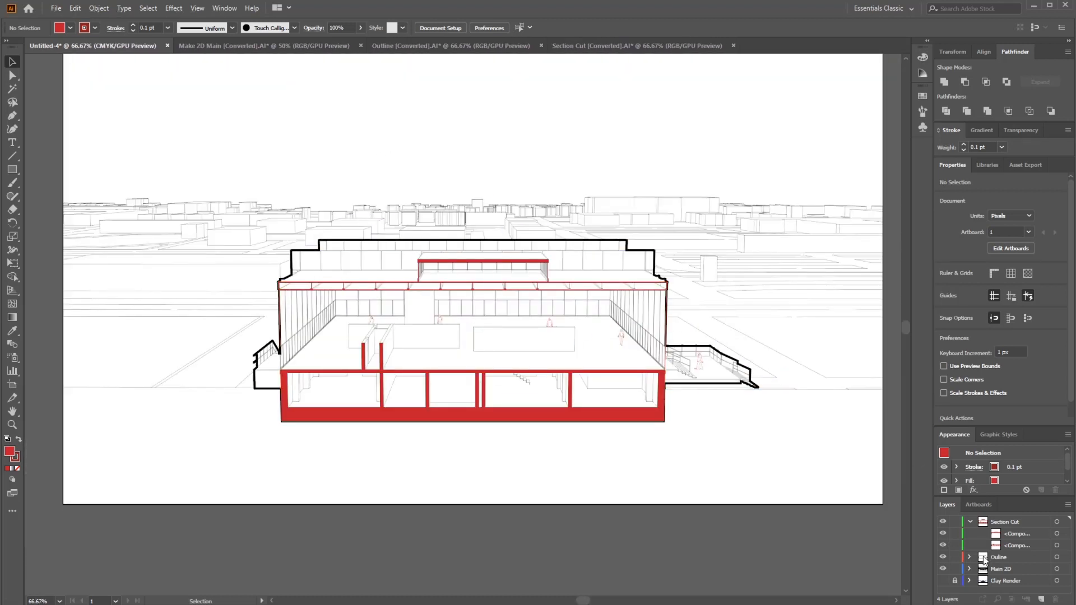
{"action": "left_click", "coordinate": [942, 580]}
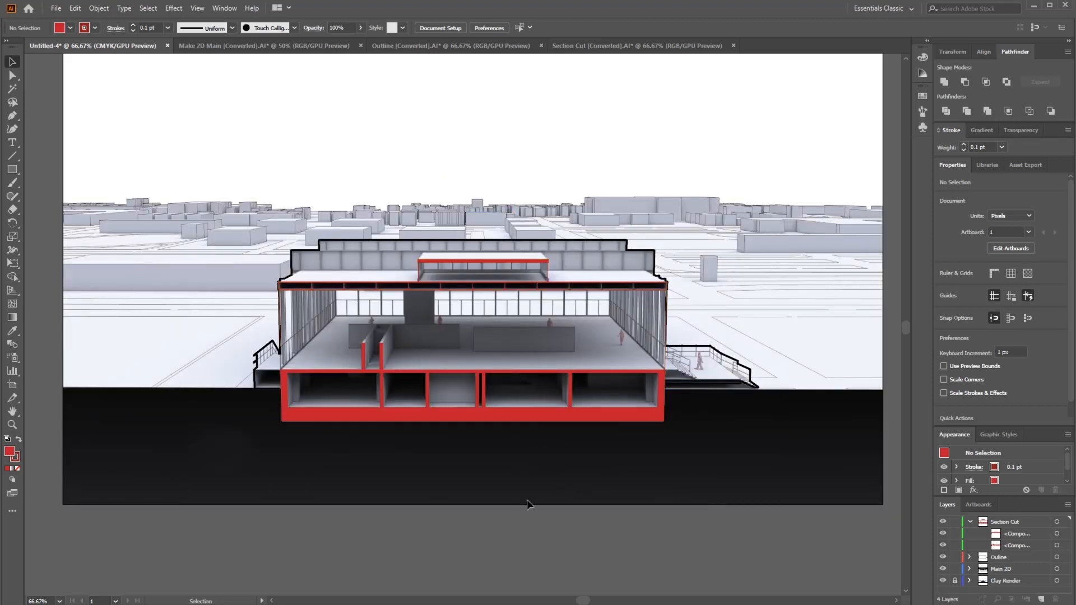
Darken the lower section path's red swatch by raising its cyan value to 55%, then deselect the path.
{"action": "left_click", "coordinate": [550, 418]}
{"action": "left_click", "coordinate": [69, 28]}
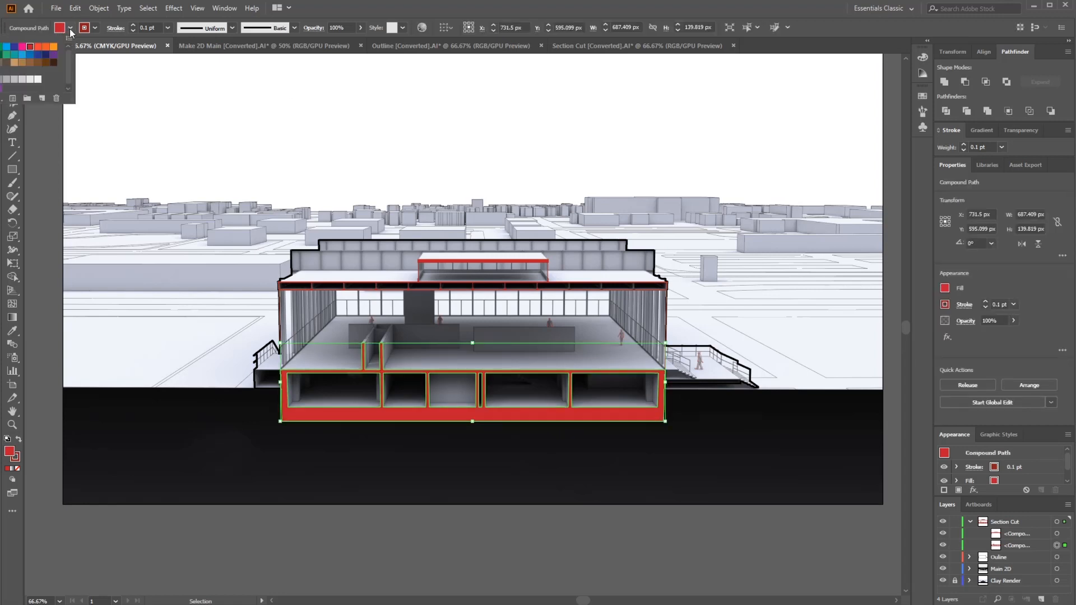
{"action": "double_click", "coordinate": [28, 45]}
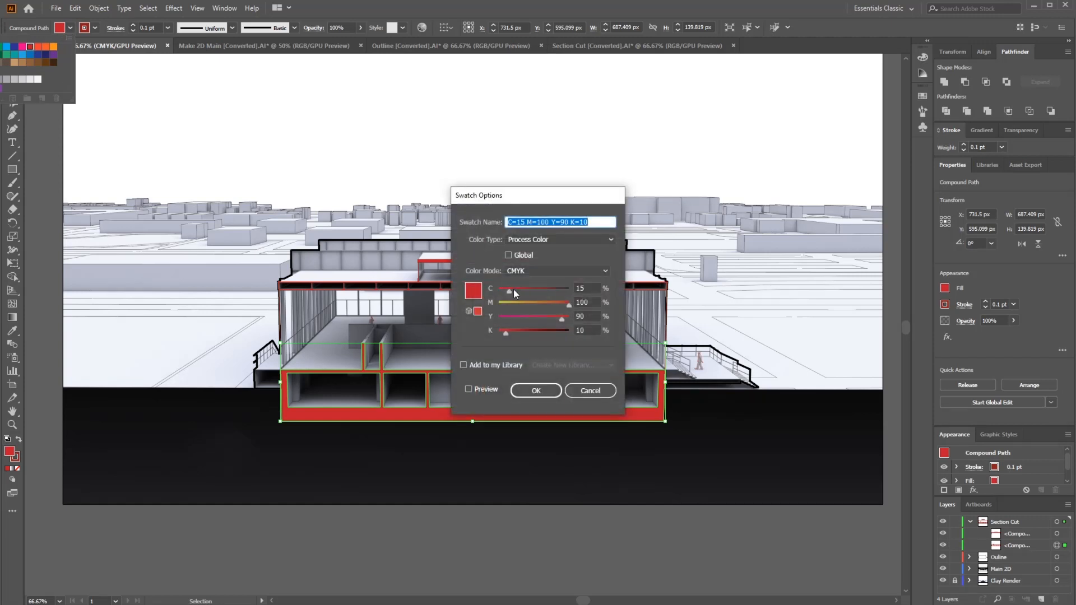
{"action": "left_click_drag", "start_coordinate": [507, 292], "coordinate": [536, 296]}
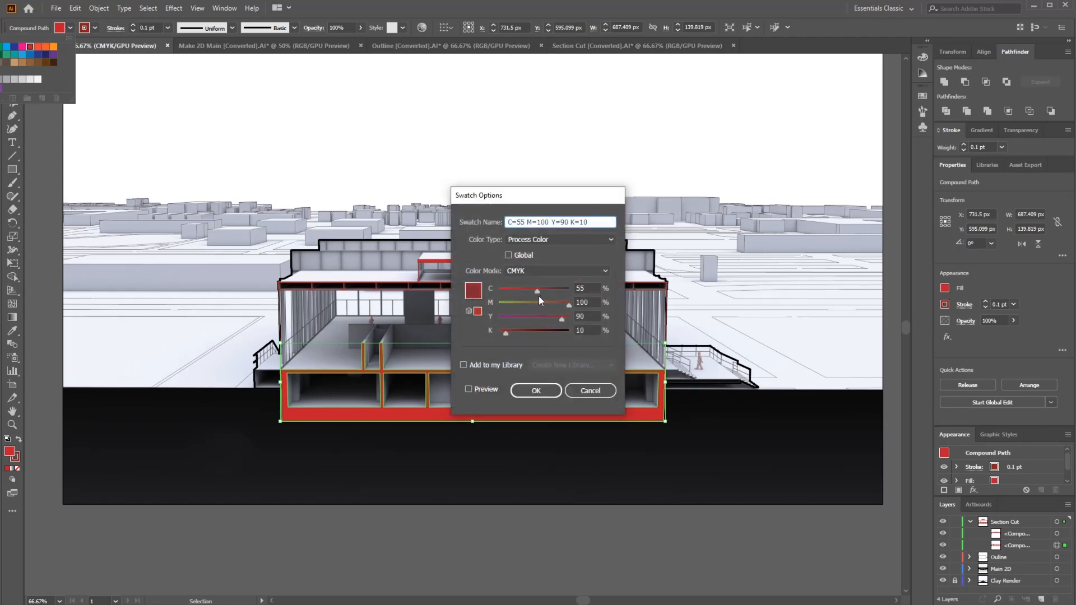
{"action": "left_click", "coordinate": [542, 390]}
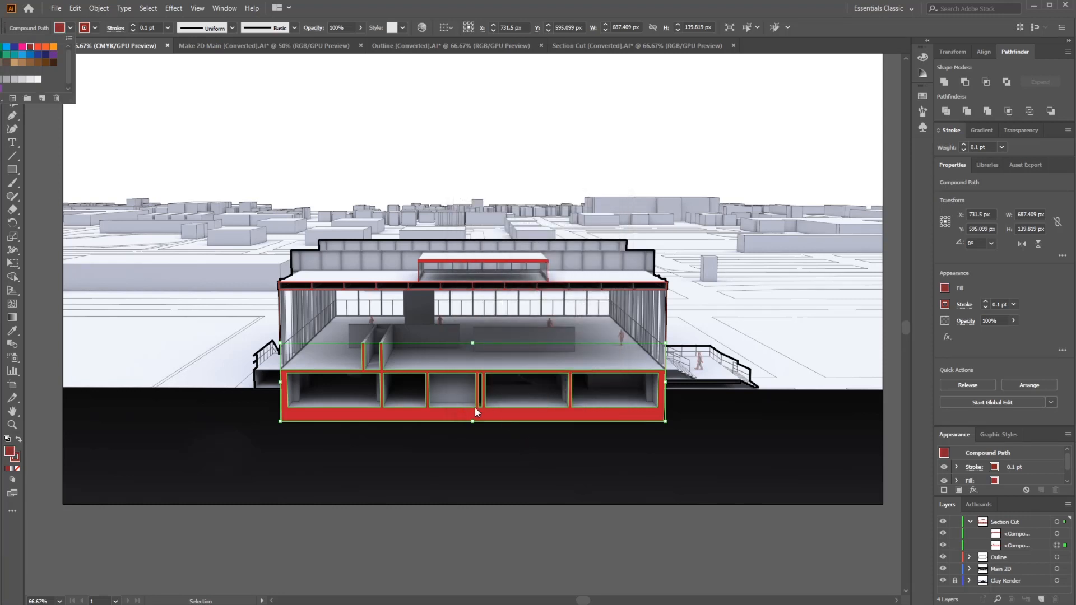
{"action": "left_click", "coordinate": [645, 531]}
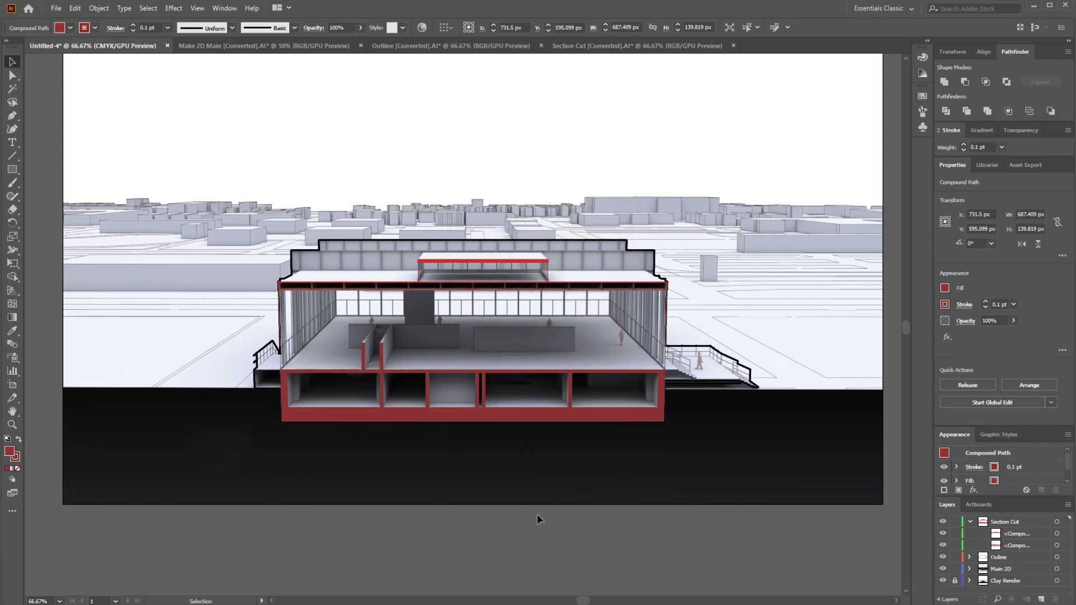
Raise the cyan value of the roof section's fill so it matches the darker red of the lower section.
{"action": "left_click", "coordinate": [505, 262]}
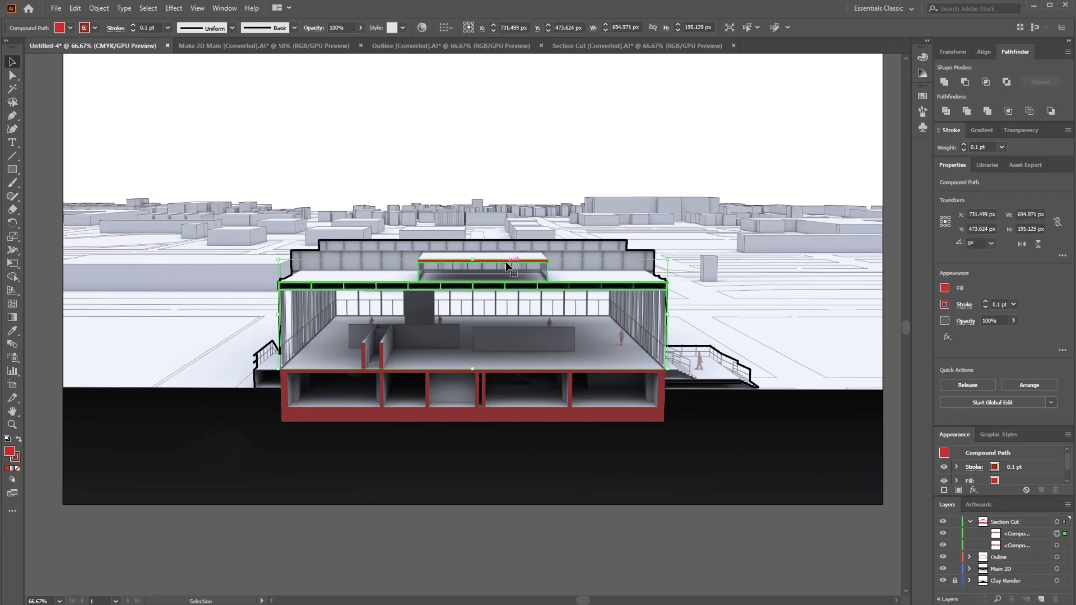
{"action": "left_click", "coordinate": [60, 27], "text": "shift"}
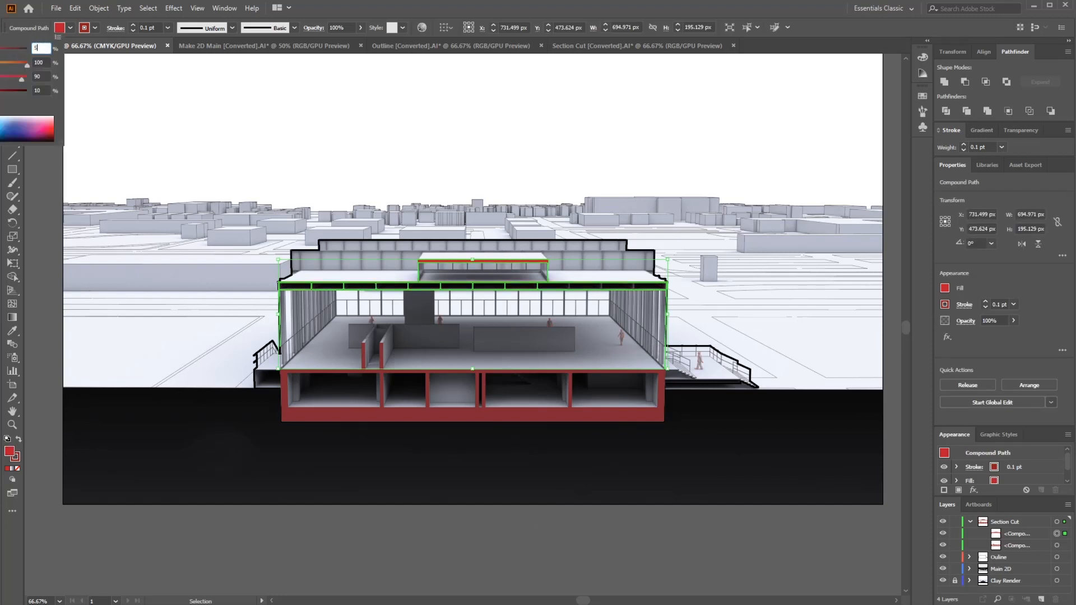
{"action": "left_click", "coordinate": [320, 181]}
{"action": "scroll", "coordinate": [427, 251], "scroll_direction": "down", "scroll_amount": 1, "text": "alt"}
{"action": "scroll", "coordinate": [493, 286], "scroll_direction": "up", "scroll_amount": 1, "text": "alt"}
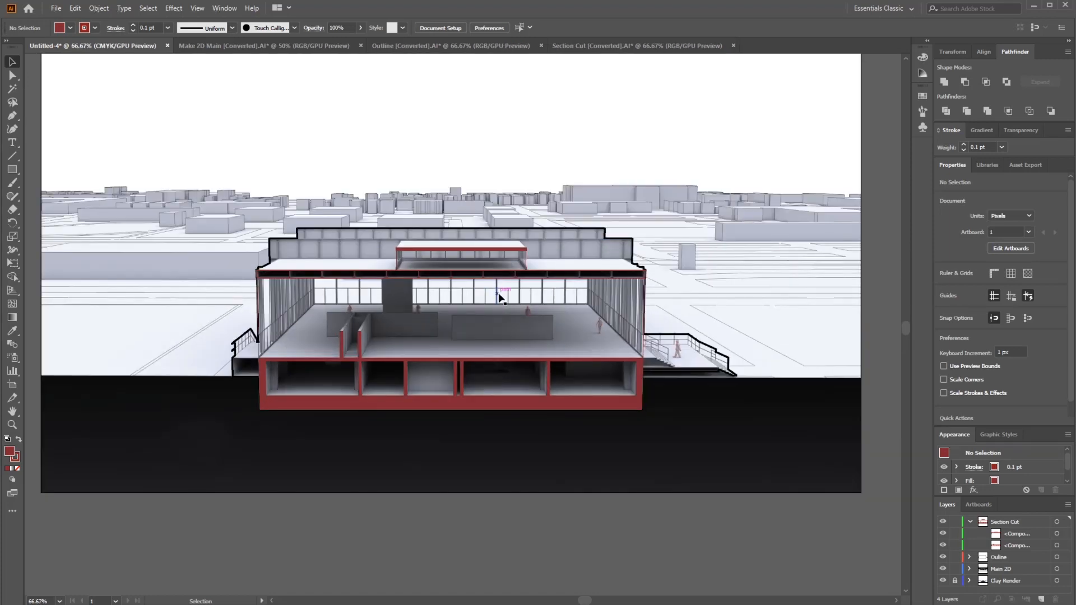
Select all the red human figure linework sharing the walking figure's stroke on the Main 2D layer and remove it.
{"action": "scroll", "coordinate": [510, 319], "scroll_direction": "down", "scroll_amount": 1, "text": "alt"}
{"action": "scroll", "coordinate": [465, 188], "scroll_direction": "up", "scroll_amount": 2, "text": "alt"}
{"action": "scroll", "coordinate": [513, 298], "scroll_direction": "down", "scroll_amount": 2, "text": "alt"}
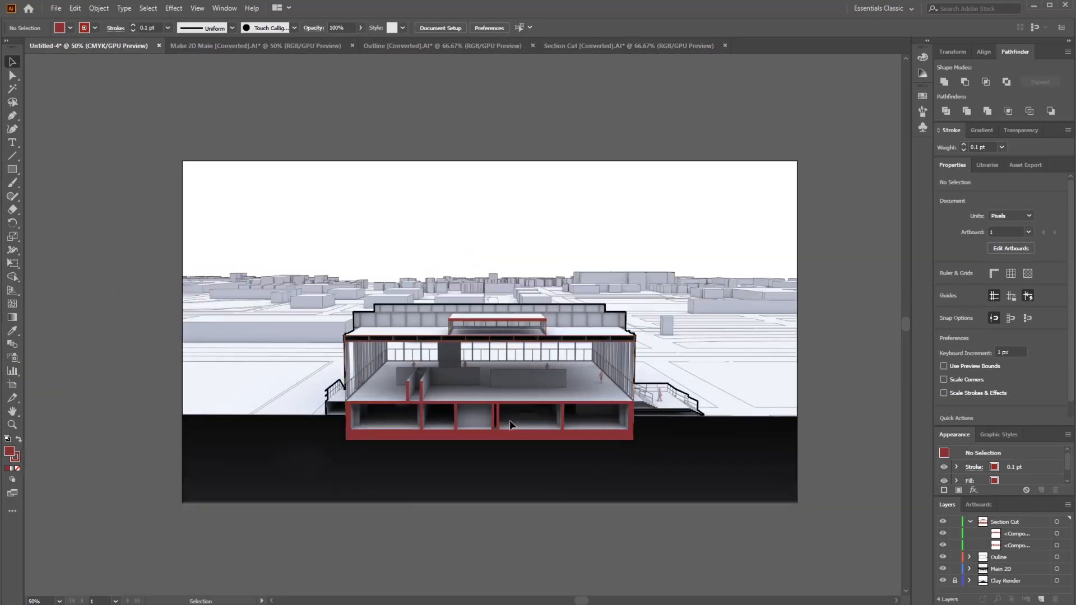
{"action": "scroll", "coordinate": [473, 396], "scroll_direction": "up", "scroll_amount": 1, "text": "alt"}
{"action": "scroll", "coordinate": [648, 382], "scroll_direction": "up", "scroll_amount": 4, "text": "alt"}
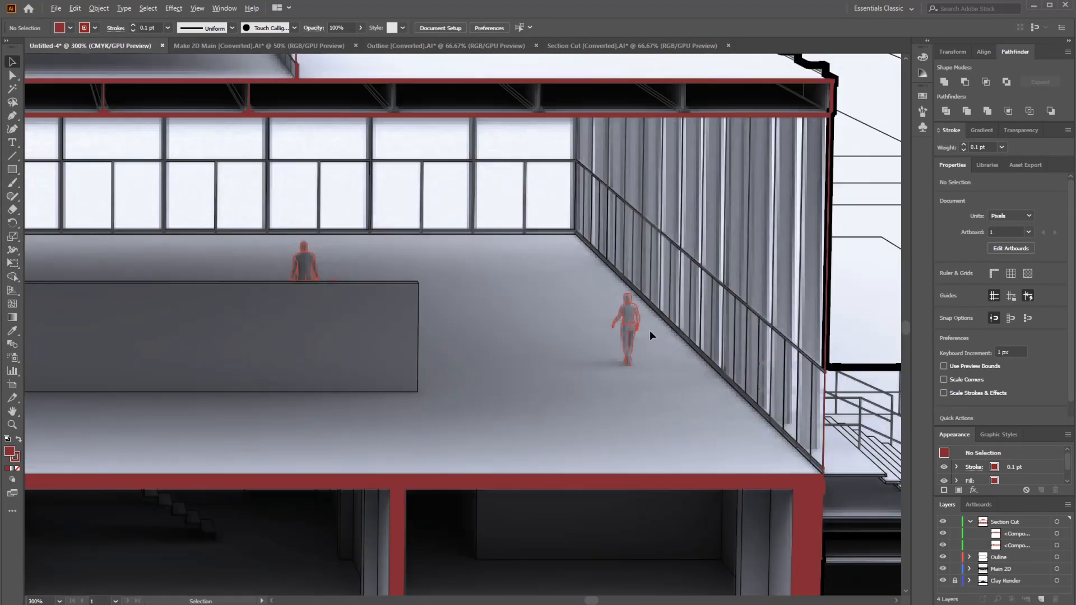
{"action": "left_click", "coordinate": [634, 315]}
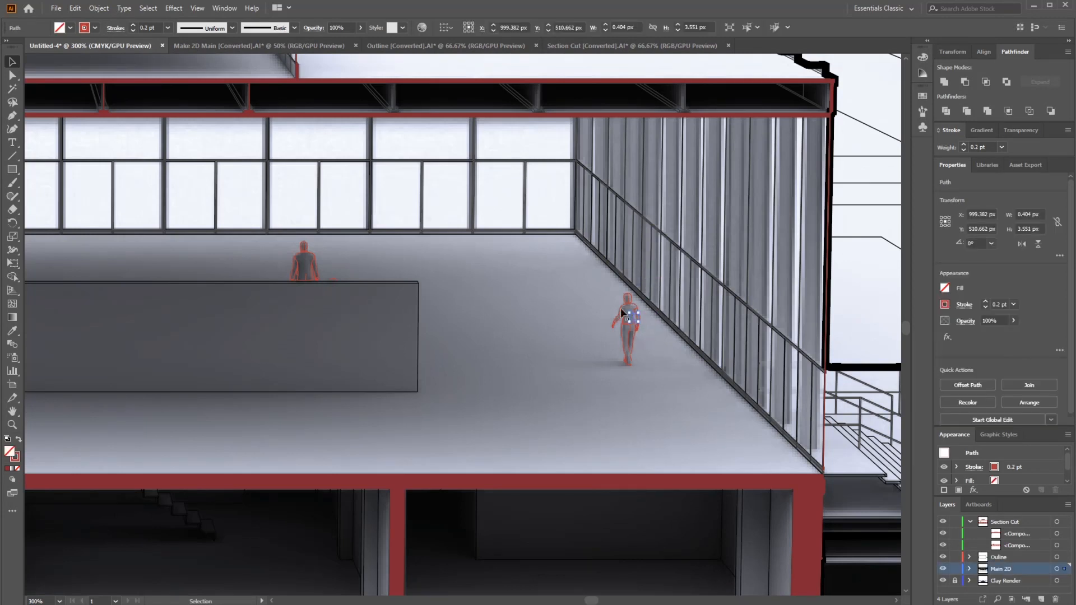
{"action": "scroll", "coordinate": [644, 318], "scroll_direction": "up", "scroll_amount": 4, "text": "alt"}
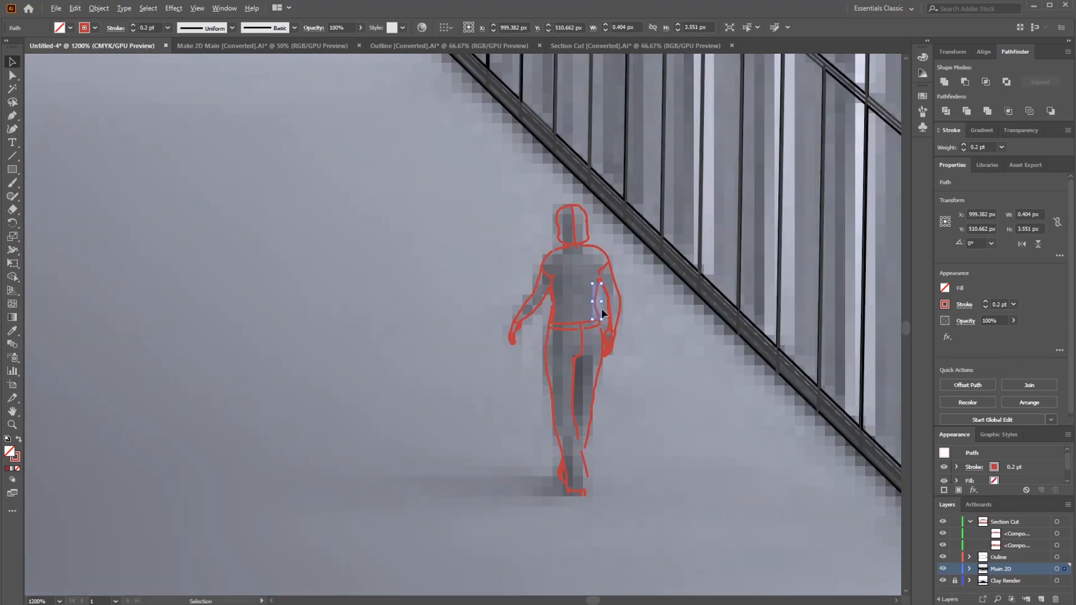
{"action": "left_click", "coordinate": [748, 26]}
{"action": "scroll", "coordinate": [568, 318], "scroll_direction": "down", "scroll_amount": 4, "text": "alt"}
{"action": "scroll", "coordinate": [568, 317], "scroll_direction": "down", "scroll_amount": 3, "text": "alt"}
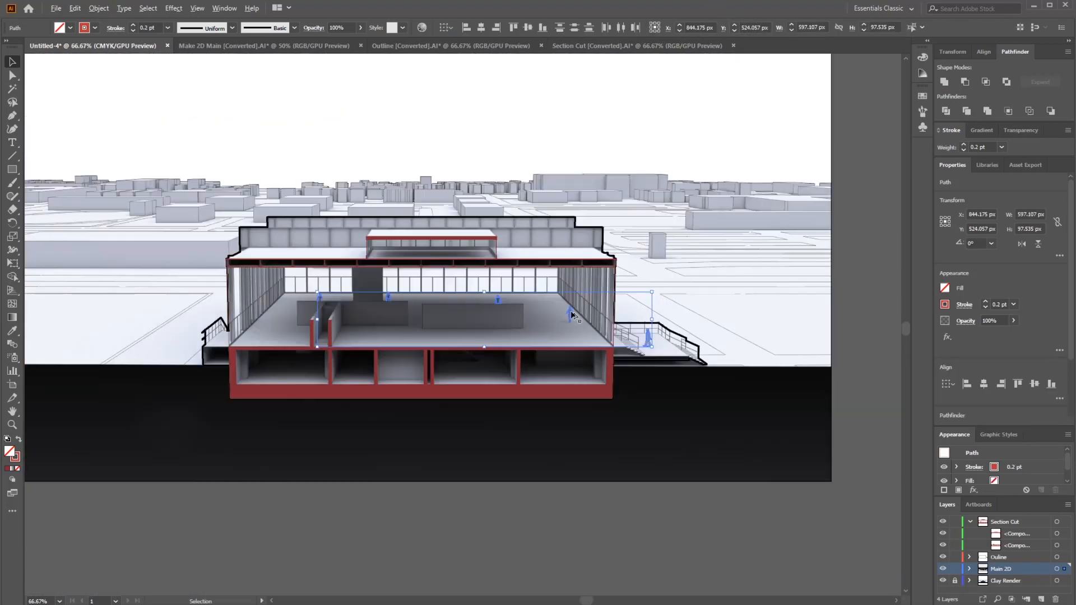
{"action": "scroll", "coordinate": [461, 327], "scroll_direction": "up", "scroll_amount": 2, "text": "alt"}
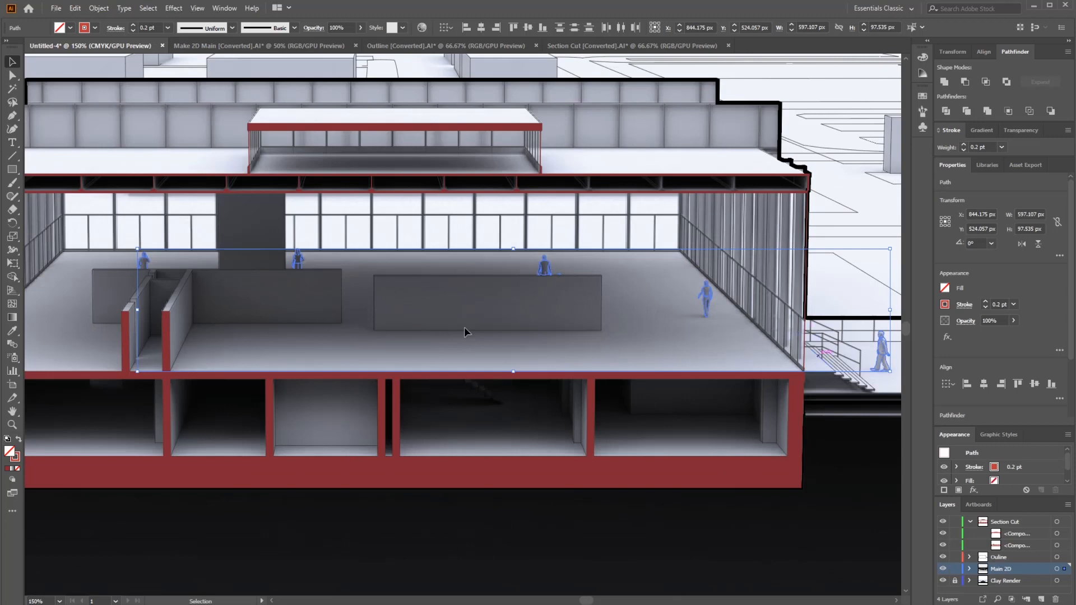
{"action": "scroll", "coordinate": [464, 327], "scroll_direction": "down", "scroll_amount": 3, "text": "alt"}
{"action": "scroll", "coordinate": [664, 339], "scroll_direction": "up", "scroll_amount": 3, "text": "alt"}
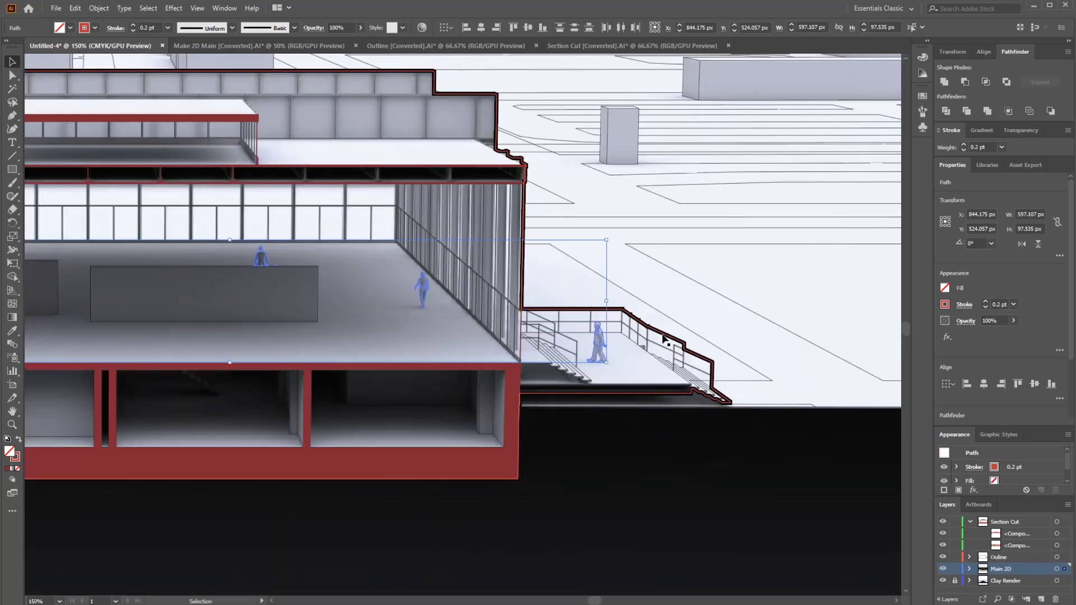
{"action": "left_click", "coordinate": [664, 339]}
{"action": "scroll", "coordinate": [711, 305], "scroll_direction": "down", "scroll_amount": 3, "text": "alt"}
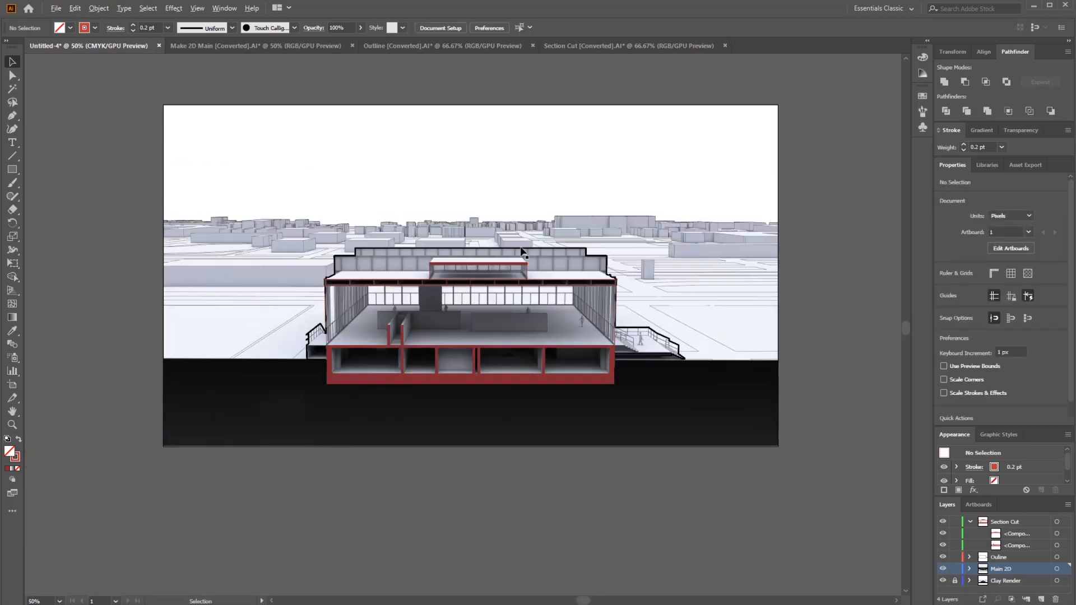
{"action": "scroll", "coordinate": [522, 253], "scroll_direction": "up", "scroll_amount": 2, "text": "alt"}
{"action": "scroll", "coordinate": [507, 308], "scroll_direction": "down", "scroll_amount": 1, "text": "alt"}
{"action": "scroll", "coordinate": [542, 353], "scroll_direction": "down", "scroll_amount": 1, "text": "alt"}
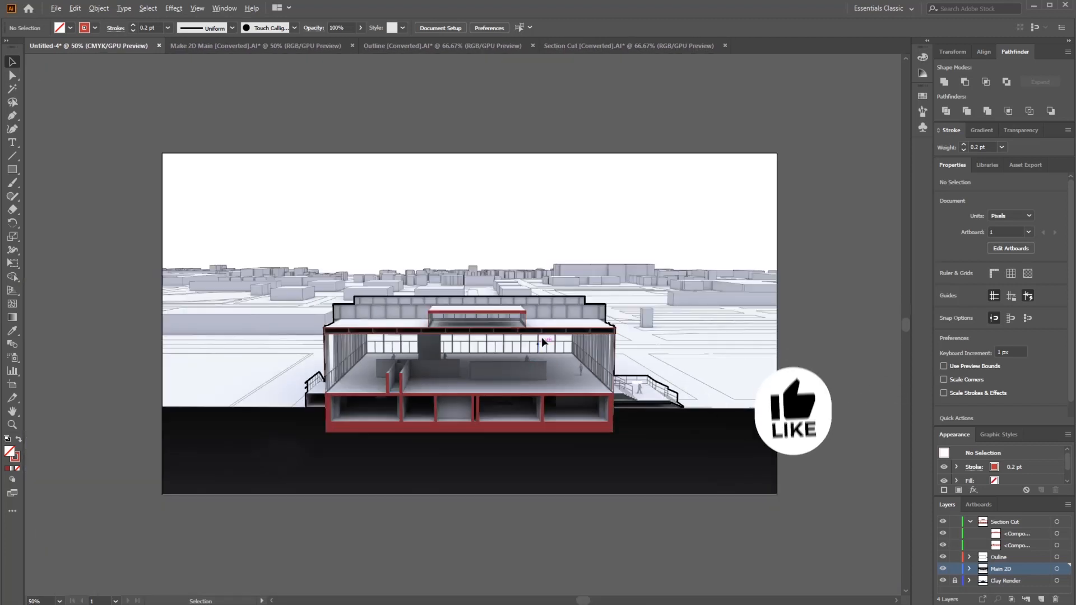
{"action": "scroll", "coordinate": [476, 336], "scroll_direction": "up", "scroll_amount": 1, "text": "alt"}
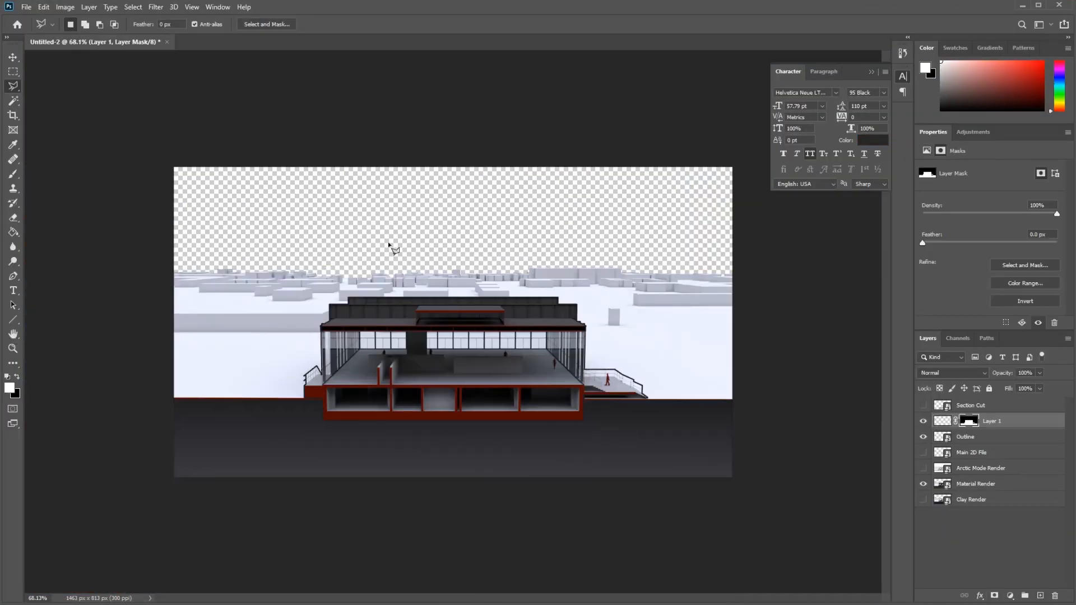
In Photoshop, show the Arctic Mode Render with the building masked out using Layer 1's mask, and reduce its opacity to 80%.
{"action": "left_click", "coordinate": [922, 452]}
{"action": "left_click", "coordinate": [968, 468], "text": "ctrl"}
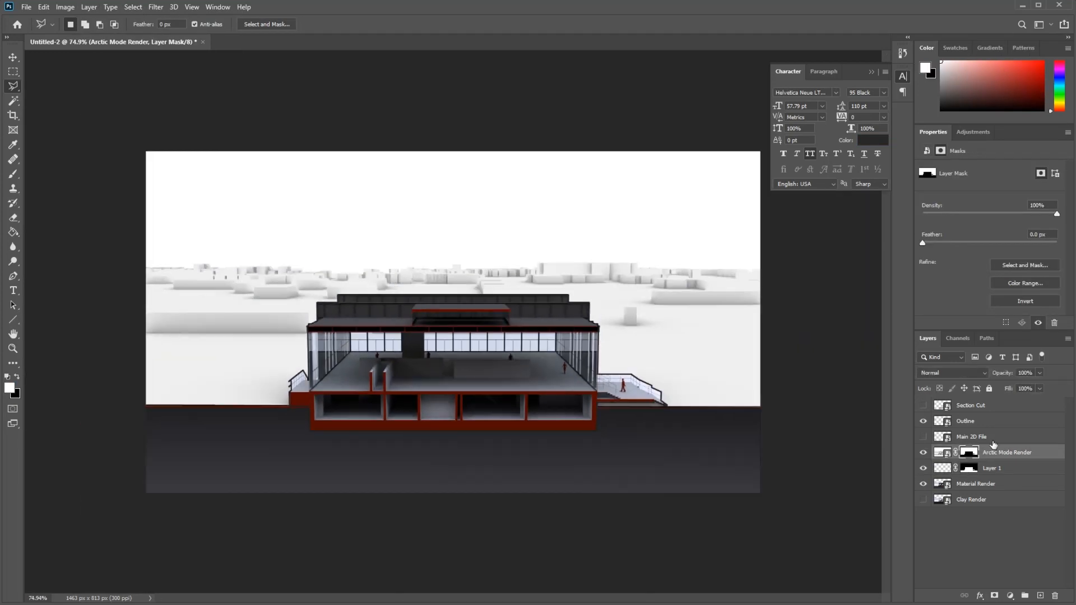
{"action": "left_click_drag", "start_coordinate": [991, 386], "coordinate": [1020, 385]}
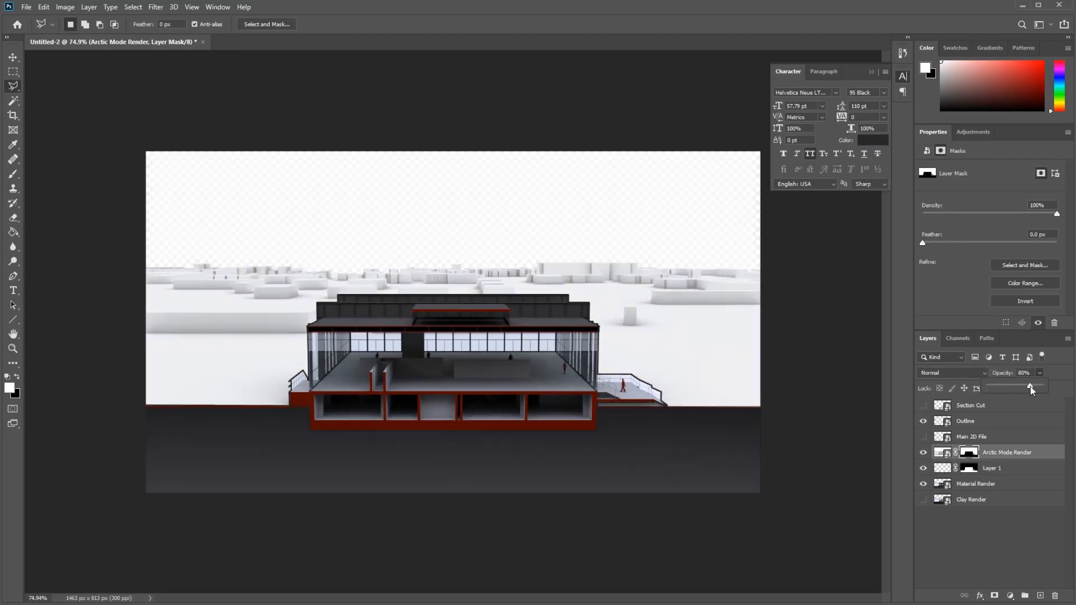